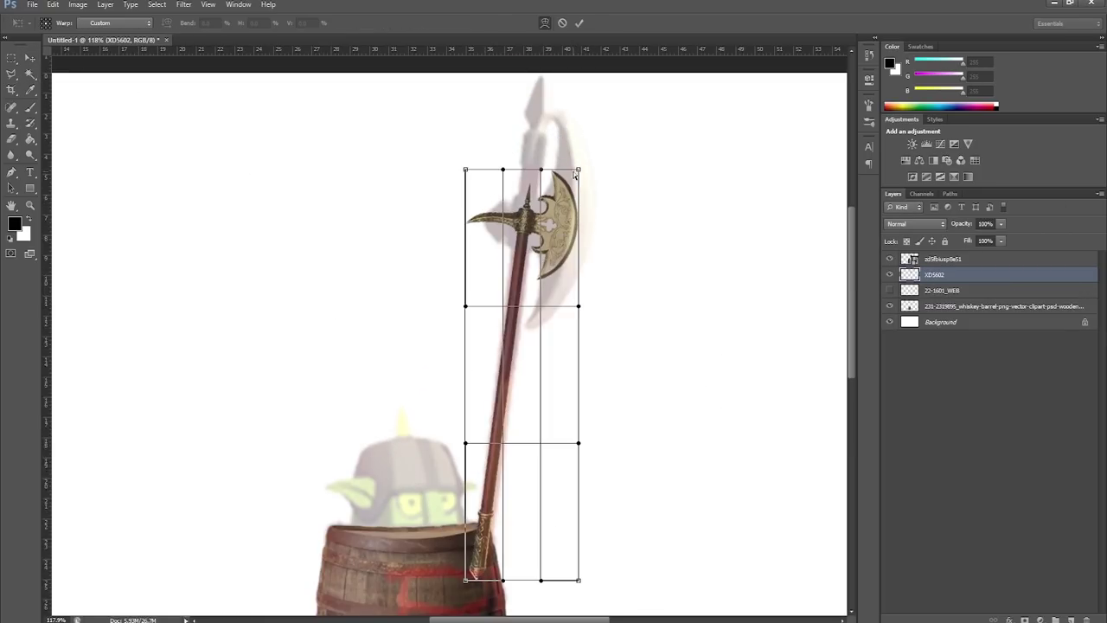
Warp the steel axe blade outward and enlarge its upper corner to match the cartoon axe
left_click_drag(574, 176, 532, 56)
left_click_drag(588, 337, 629, 343)
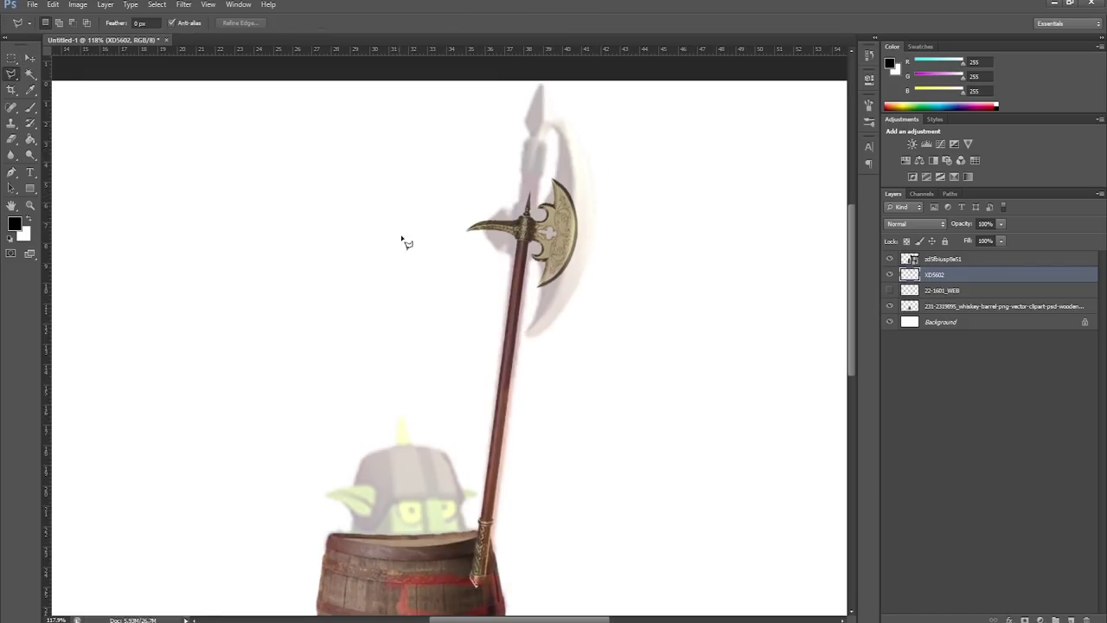
Outline the axe head with a polygonal selection, copy it to a new layer named 'ax head'
key("ctrl+plus")
key("ctrl+plus")
key("ctrl+plus")
left_click(366, 235)
left_click(407, 433)
key("ctrl+minus")
left_click(568, 543)
right_click(570, 425)
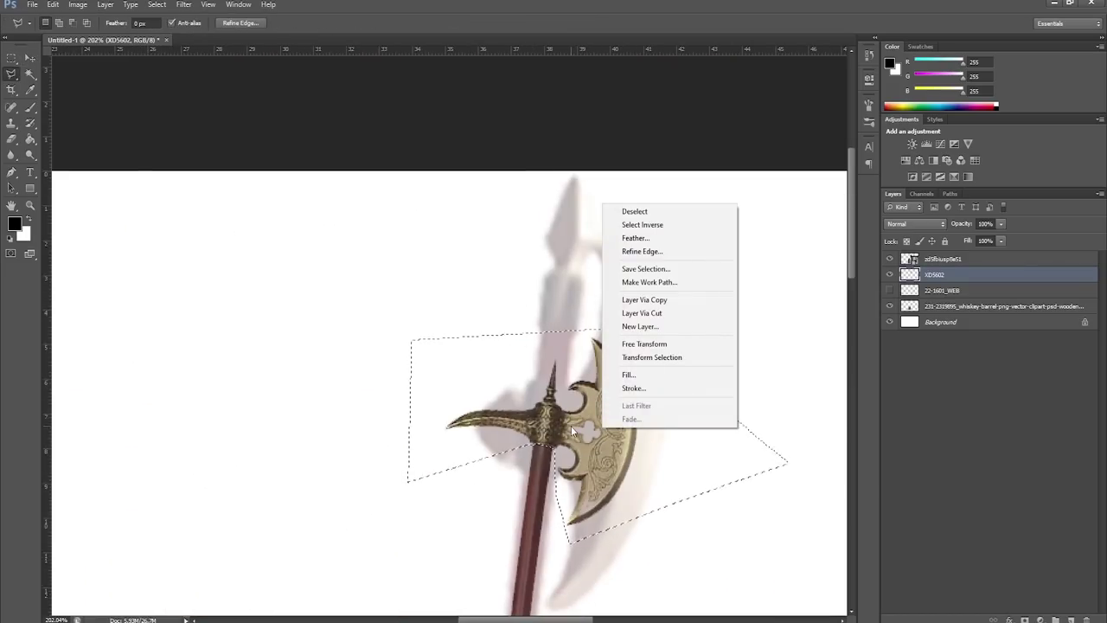
left_click(645, 300)
double_click(935, 274)
type("ax head")
key("Return")
Enlarge the axe head, move it into place, and tilt and skew it
key("ctrl+minus")
key("ctrl+t")
left_click_drag(655, 475, 700, 531)
left_click_drag(625, 366, 566, 400)
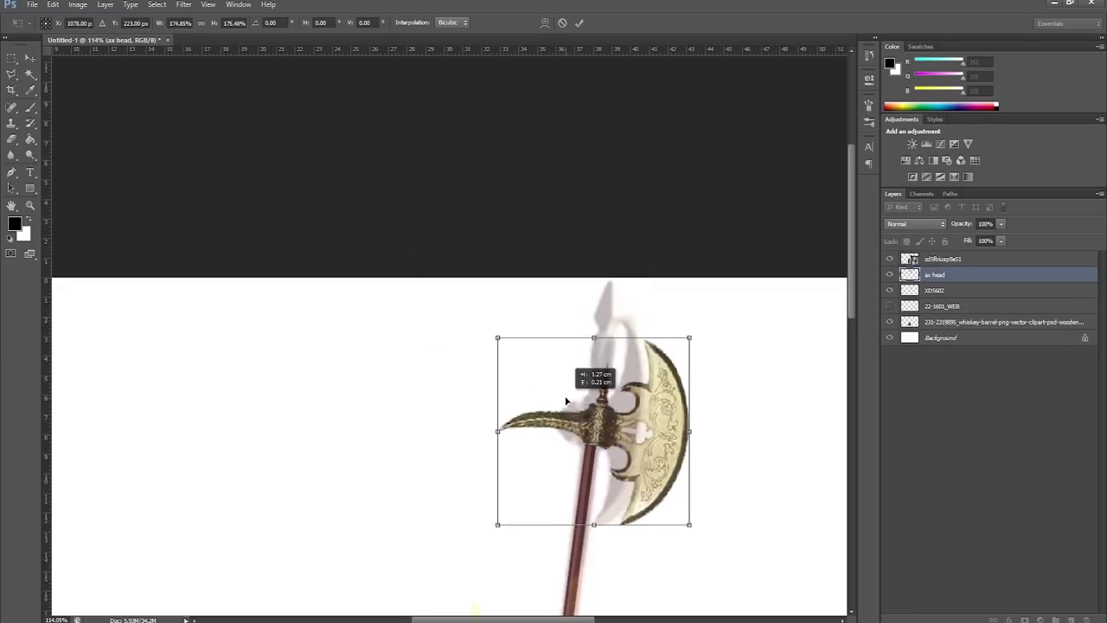
scroll(567, 401, "down", 5)
key("Return")
scroll(499, 297, "up", 5)
scroll(519, 303, "up", 2)
key("ctrl+t")
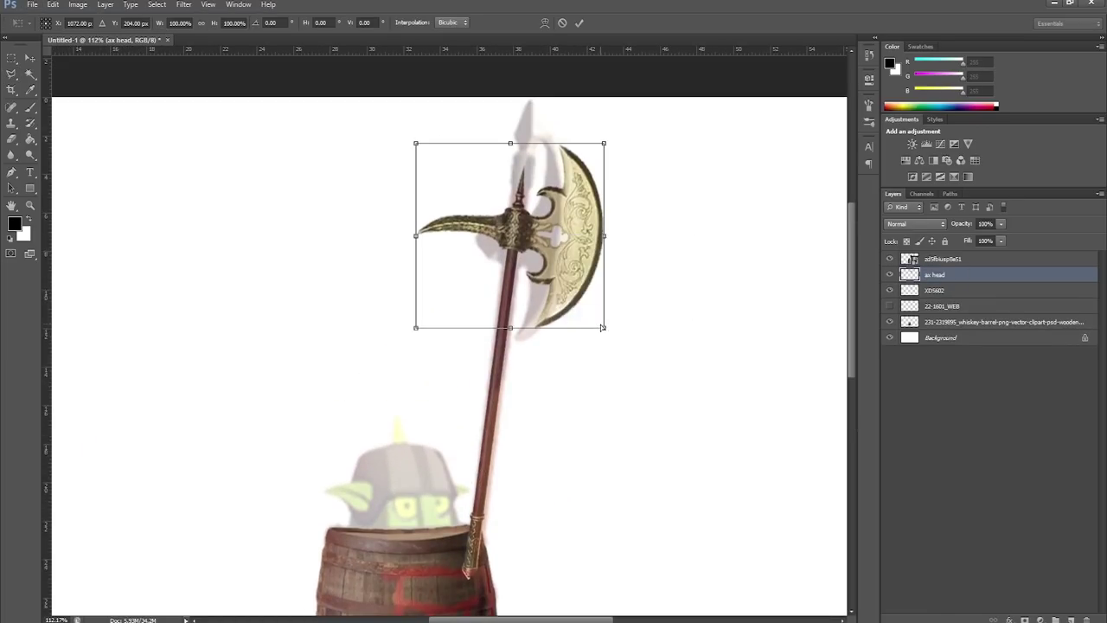
left_click_drag(603, 327, 412, 328)
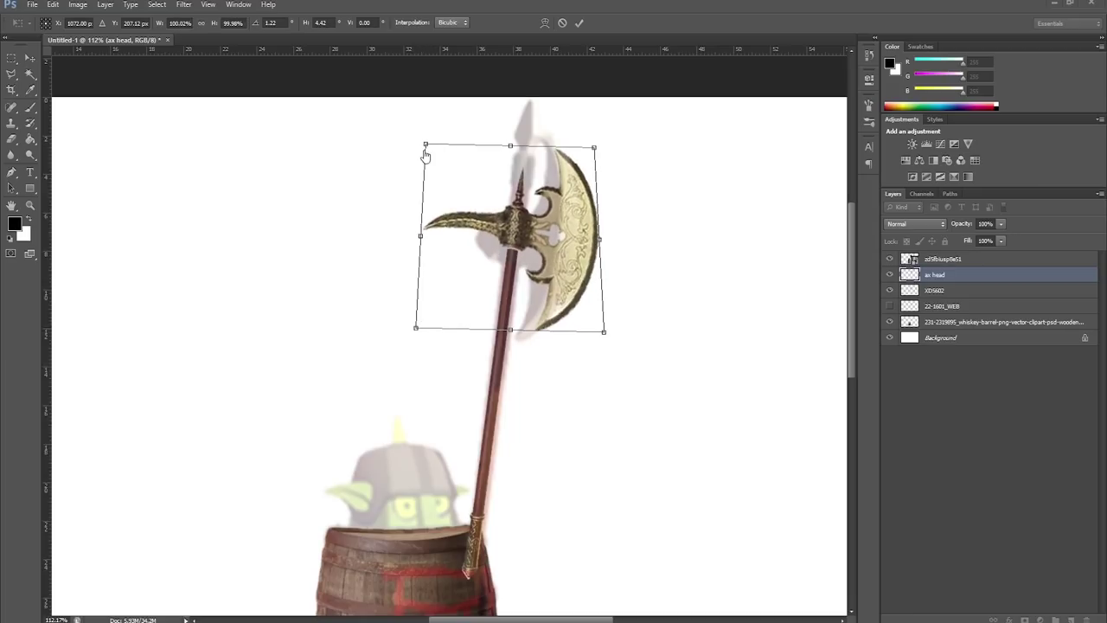
key("Return")
Shift the axe head right onto the shaft and nudge it into position
key("l")
scroll(437, 129, "down", 2)
key("ctrl+t")
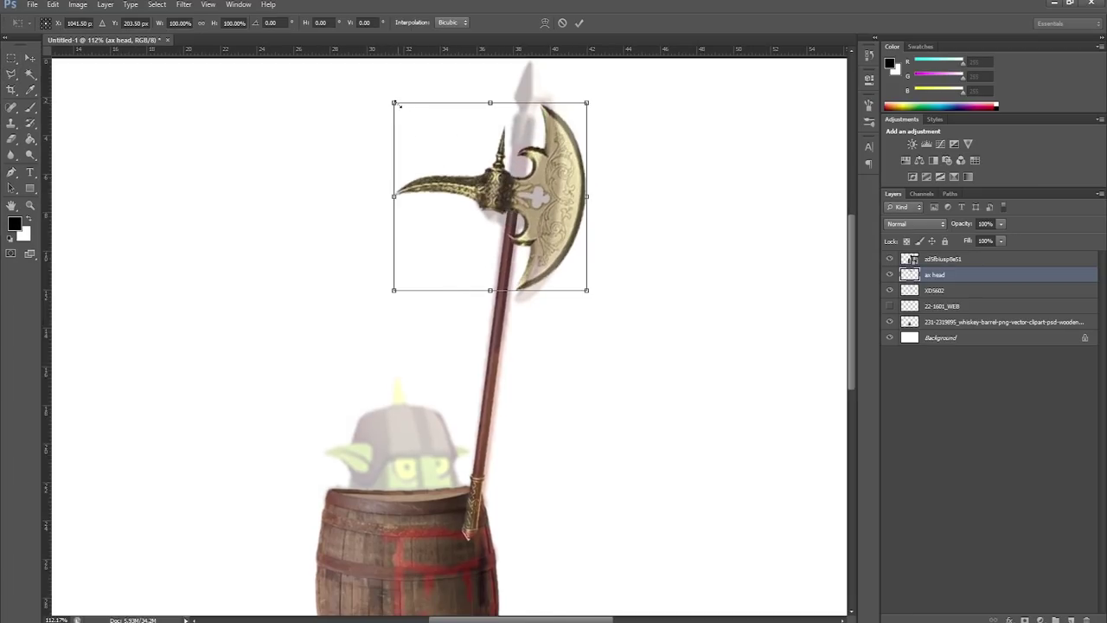
left_click_drag(396, 104, 519, 152)
key("Return")
key("v")
left_click_drag(493, 194, 530, 204)
key("ctrl+t")
key("Return")
Rotate the shaft layer XD5602 to lean less and rotate the axe head to sit on it
left_click(933, 289)
key("ctrl+t")
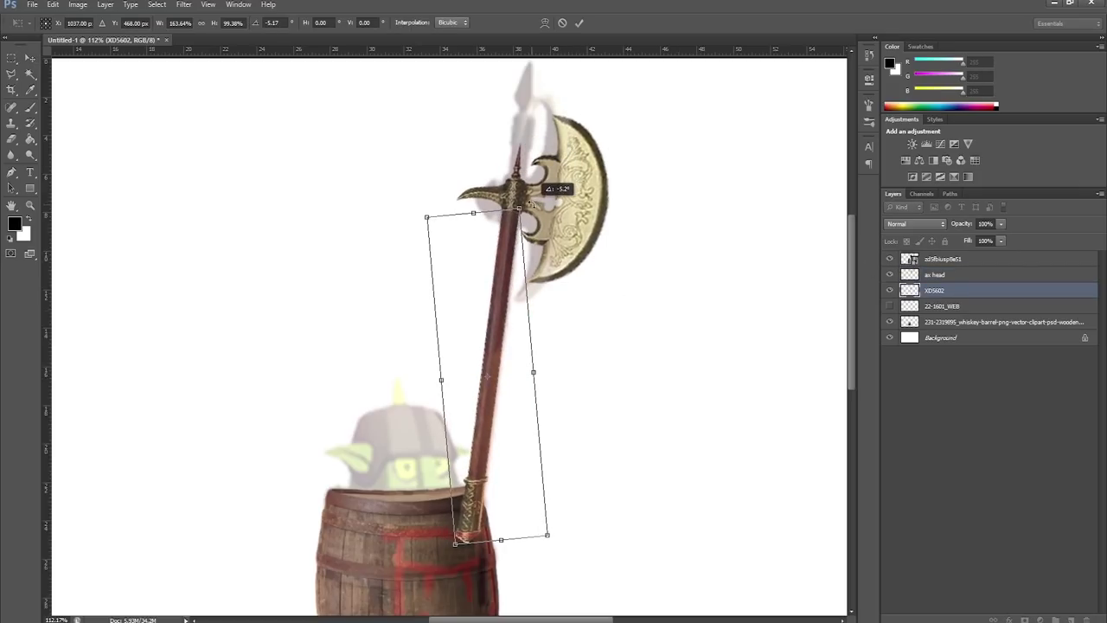
left_click_drag(453, 593, 456, 603)
key("Return")
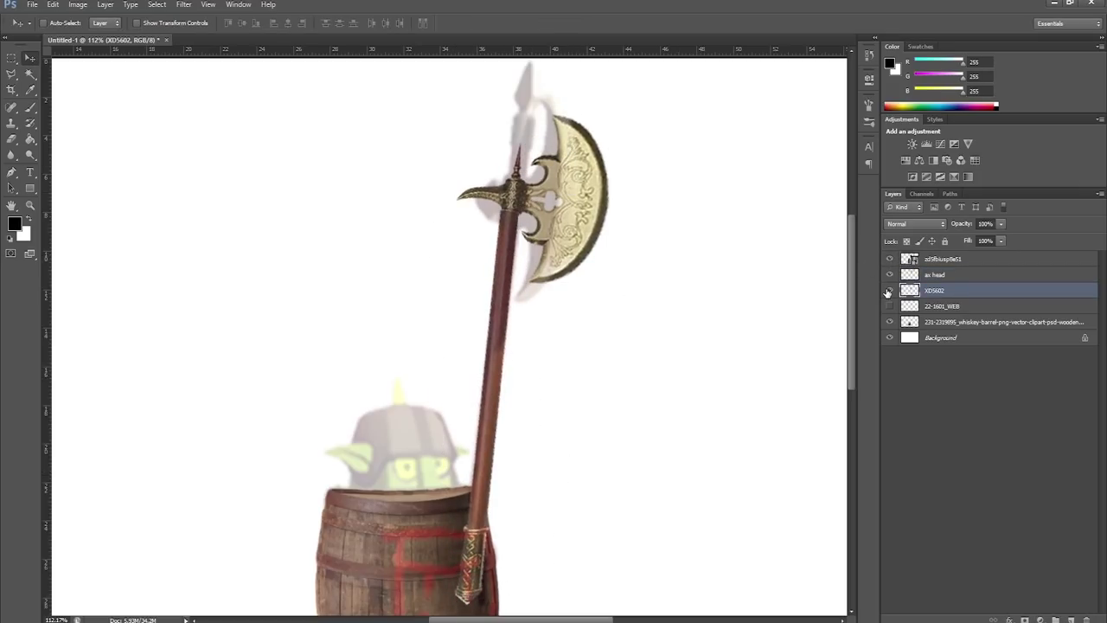
key("ctrl+t")
key("Return")
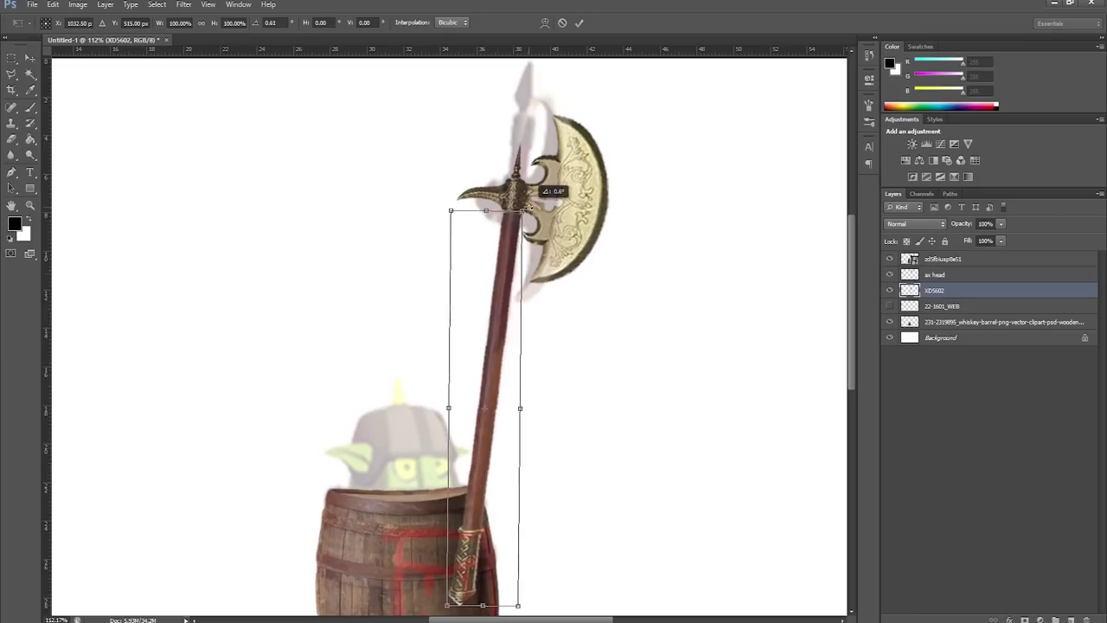
left_click_drag(529, 198, 527, 174)
key("ctrl+t")
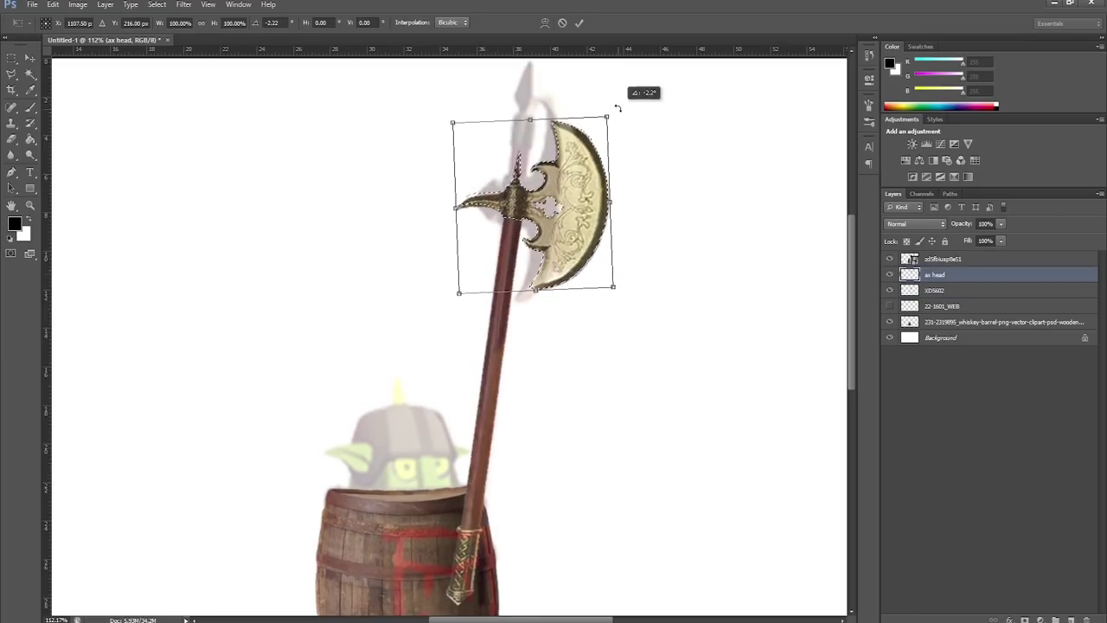
left_click(156, 5)
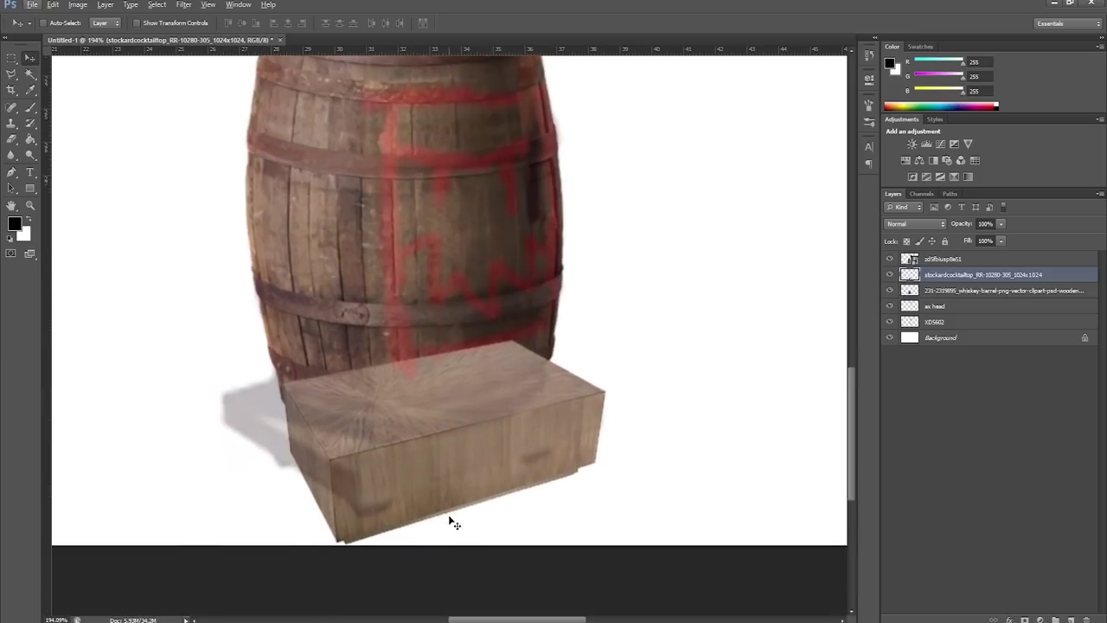
Rotate, flatten and distort the wood block into a flipped, symmetric trapezoid below the barrel
key("ctrl+t")
left_click_drag(346, 484, 635, 529)
key("ctrl+t")
right_click(542, 221)
left_click(570, 279)
left_click_drag(571, 279, 512, 340)
left_click_drag(308, 312, 83, 390)
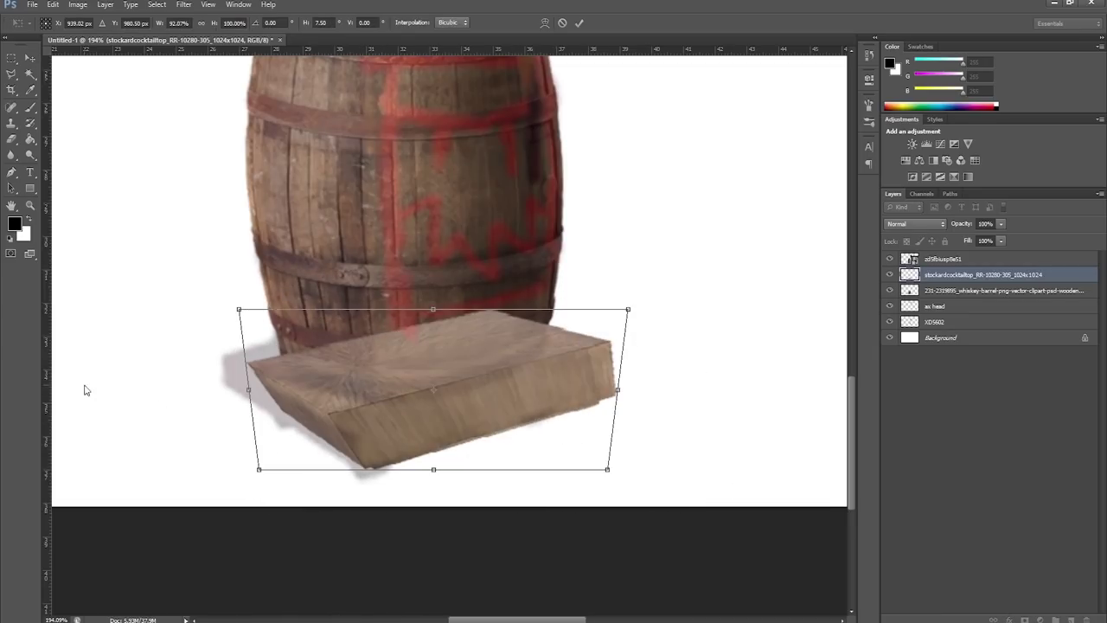
right_click(358, 370)
left_click(407, 580)
right_click(432, 415)
left_click(507, 563)
Spread the Film-SW-050 wood-grain texture into a perspective floor plane and set the goblin layer to 100% opacity
left_click_drag(587, 260, 946, 282)
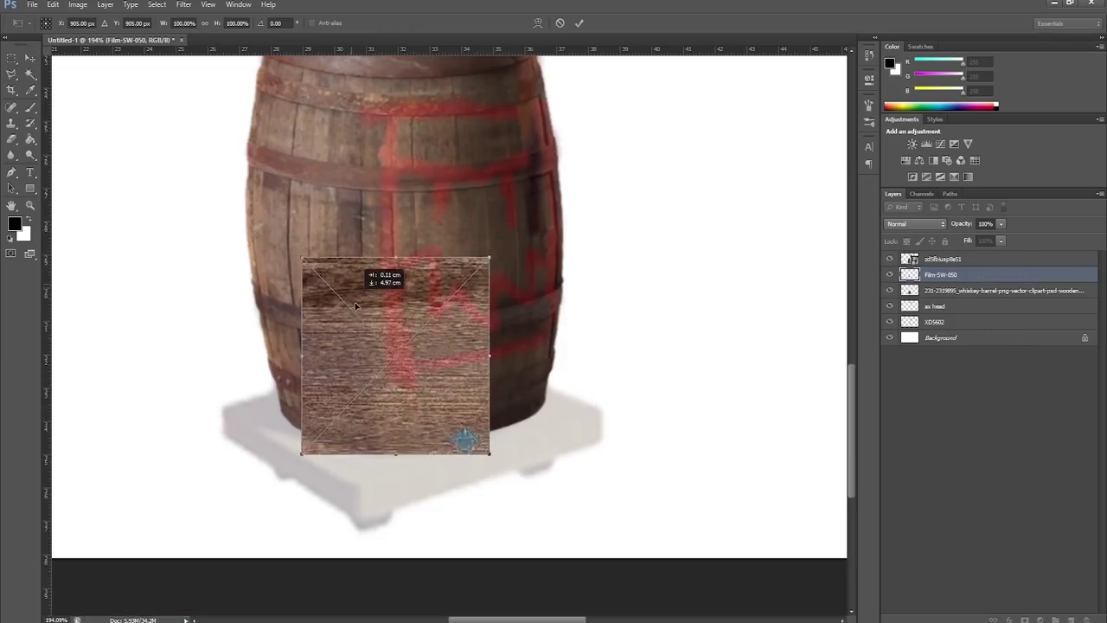
left_click_drag(350, 281, 586, 383)
right_click(409, 356)
left_click(470, 435)
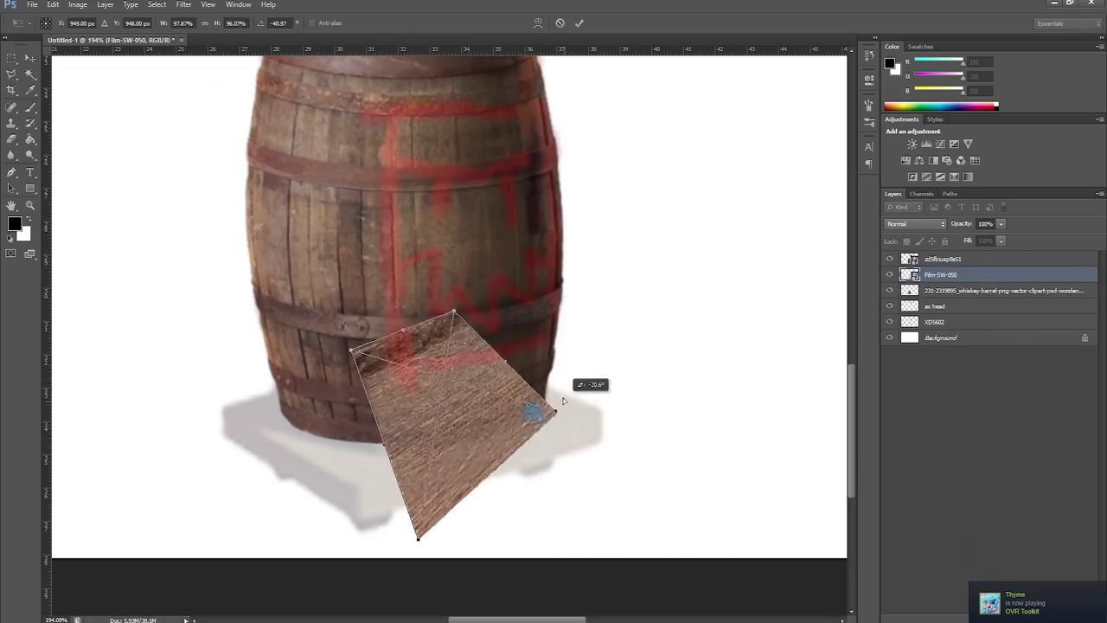
left_click_drag(417, 538, 370, 591)
left_click_drag(586, 383, 209, 310)
key("Return")
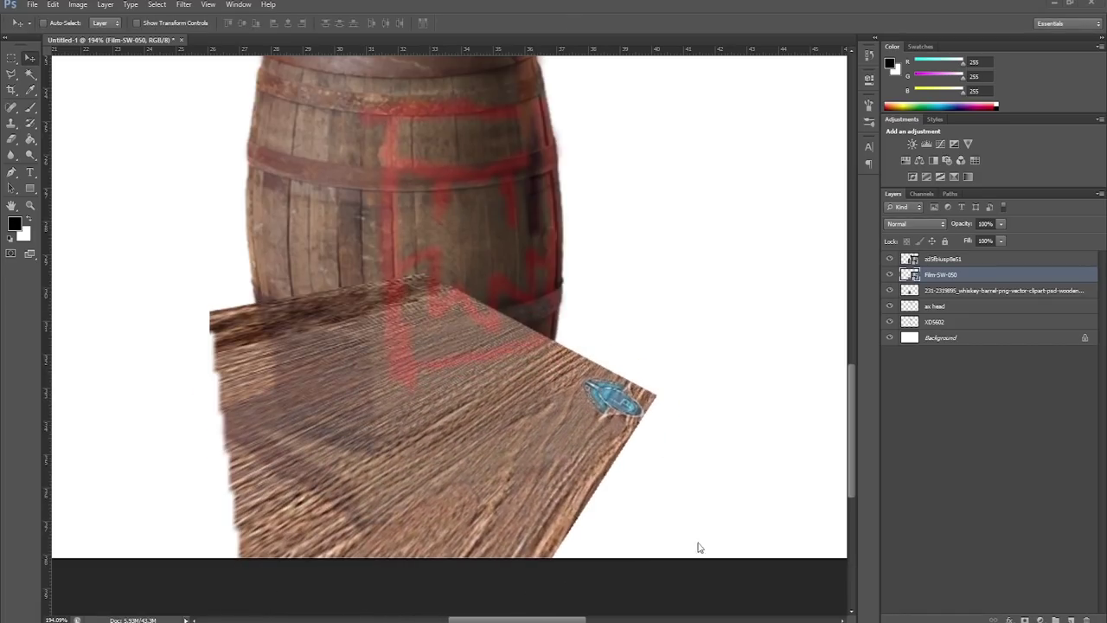
left_click(942, 258)
left_click_drag(1000, 241, 1104, 247)
Lasso the barrel base outline, delete the floor outside it, and move the barrel layer above the floor
key("l")
scroll(399, 484, "up", 3)
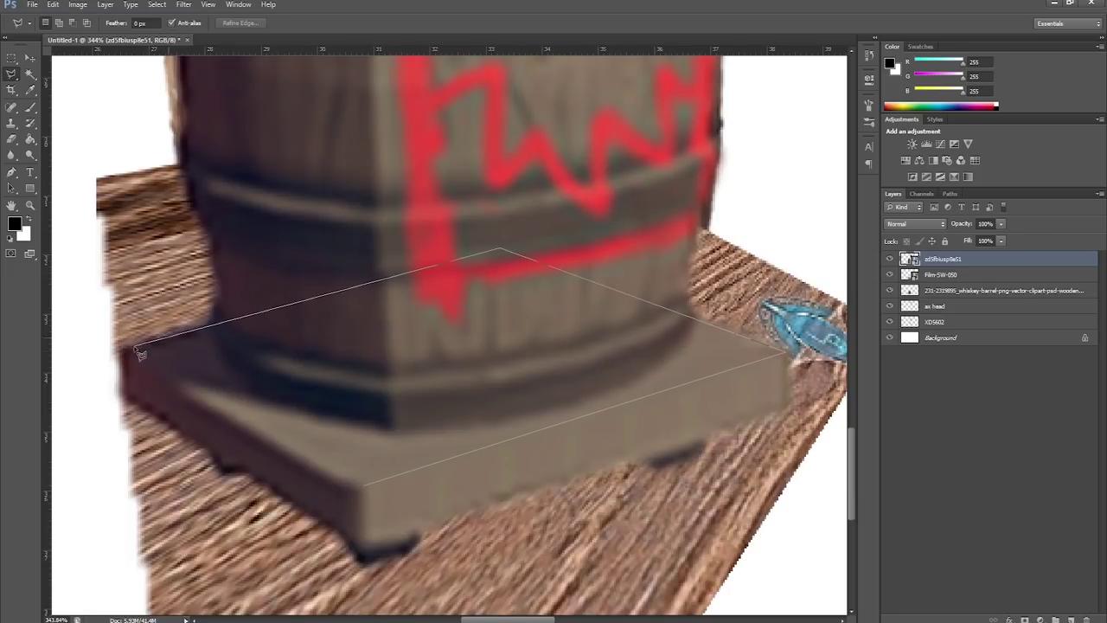
left_click(364, 489)
right_click(447, 396)
left_click(507, 417)
right_click(941, 274)
key("Escape")
left_click(890, 259)
key("Delete")
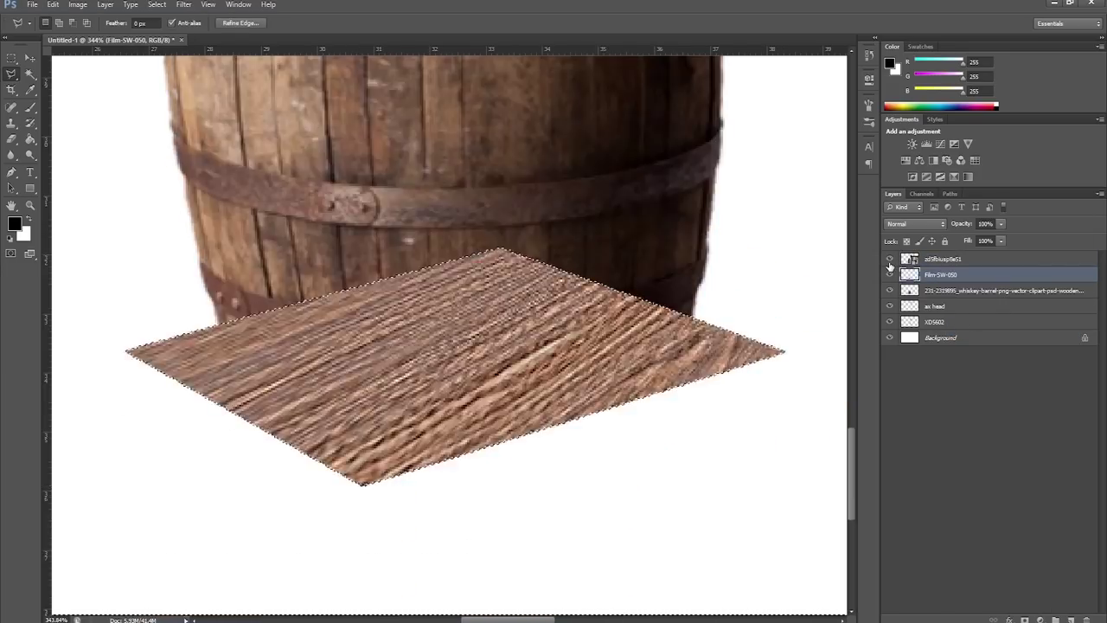
left_click_drag(947, 292, 947, 268)
Duplicate the floor layer and distort and stretch the copy into the base's side face
key("ctrl+j")
key("ctrl+t")
scroll(449, 346, "down", 3)
left_click_drag(507, 452, 280, 553)
right_click(292, 249)
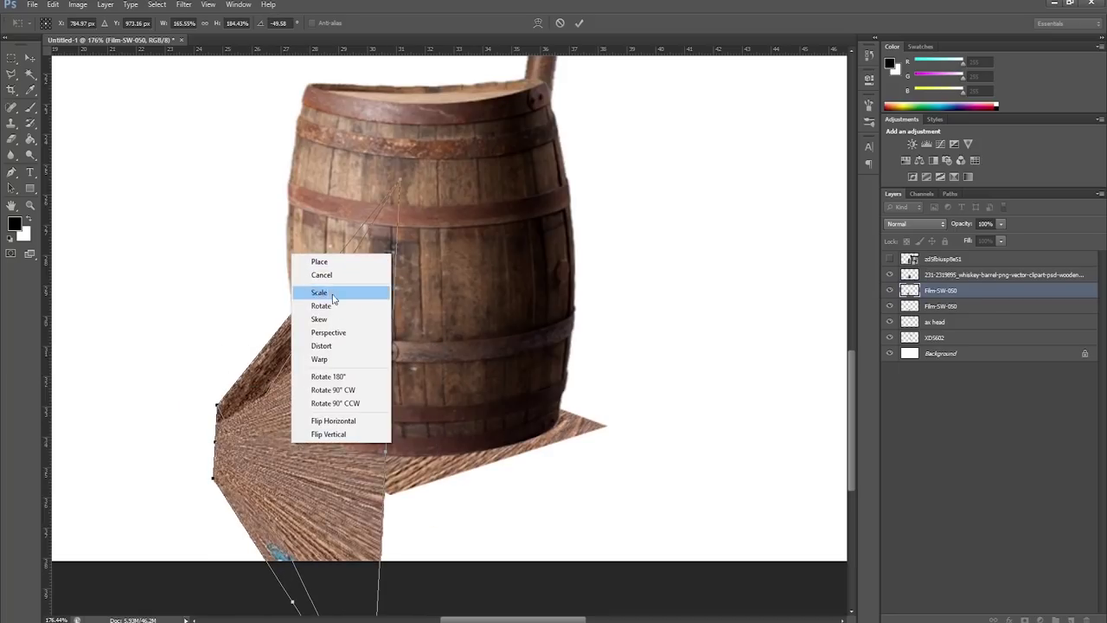
left_click(346, 288)
left_click_drag(259, 444, 358, 332)
key("Return")
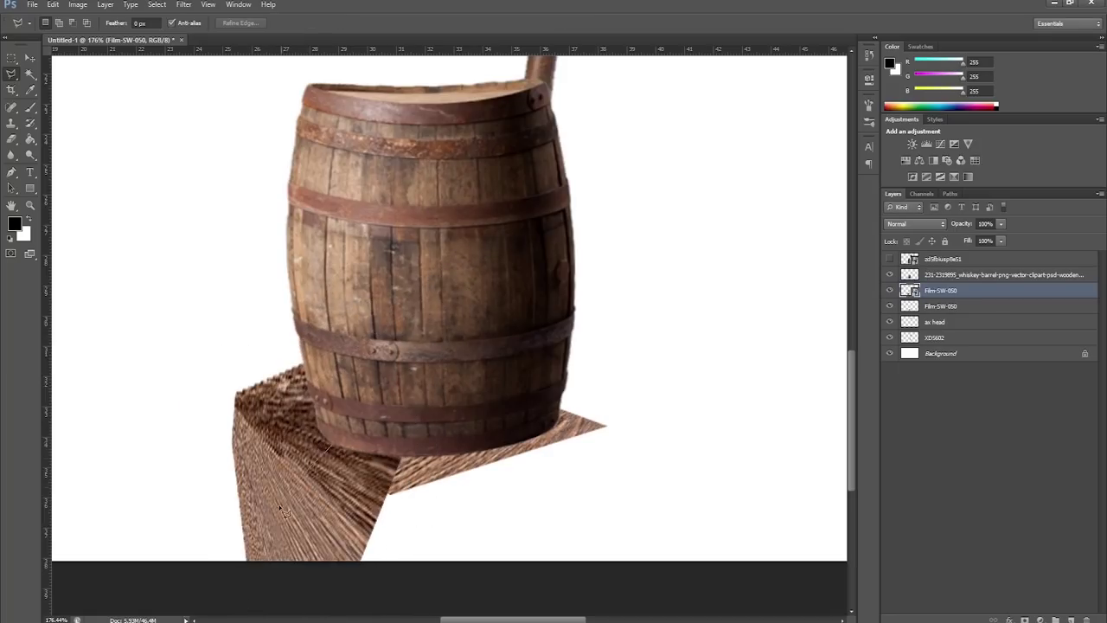
left_click_drag(273, 436, 299, 432)
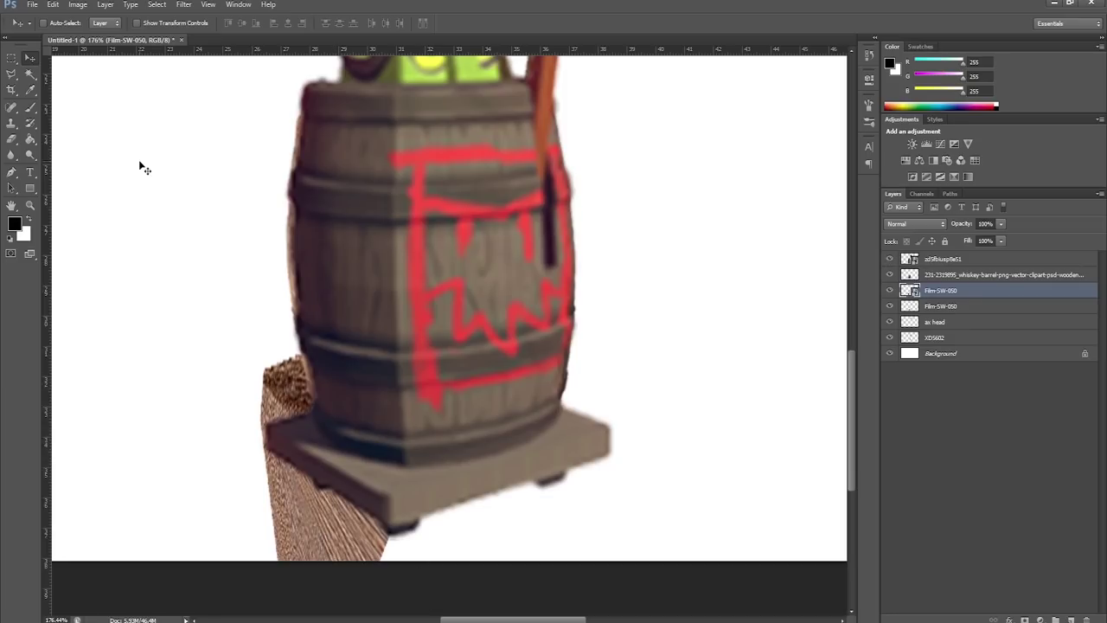
Outline the base's front edge with a polygonal selection and copy it to its own layer
key("l")
scroll(140, 166, "up", 5)
left_click(260, 210)
left_click(667, 482)
scroll(680, 544, "down", 3)
left_click(640, 527)
left_click(443, 413)
left_click(440, 373)
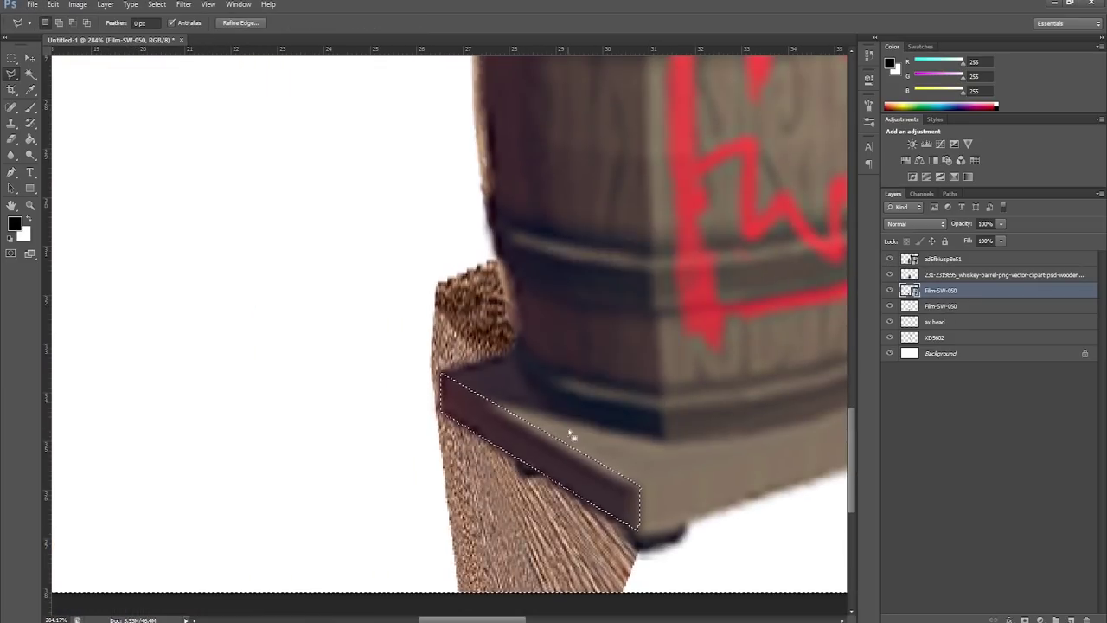
scroll(571, 435, "down", 5)
key("ctrl+j")
Rotate and distort the edge piece's corners so it forms the base's front edge
left_click(889, 259)
key("v")
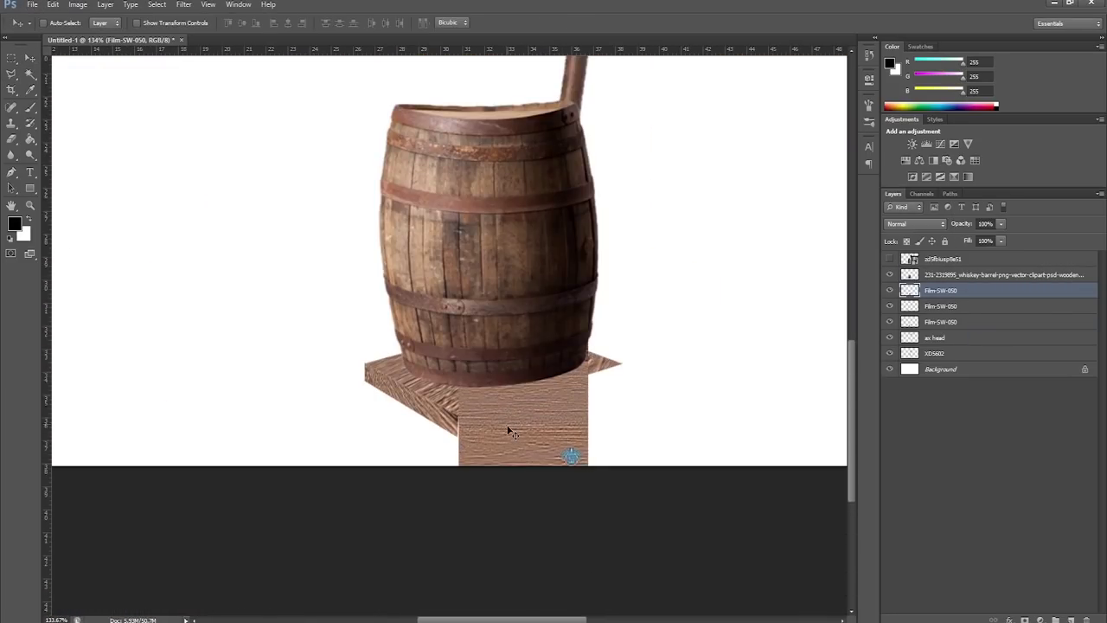
key("ctrl+t")
right_click(536, 404)
left_click(593, 450)
left_click_drag(617, 365, 472, 409)
left_click_drag(566, 436, 470, 393)
left_click_drag(688, 274, 682, 227)
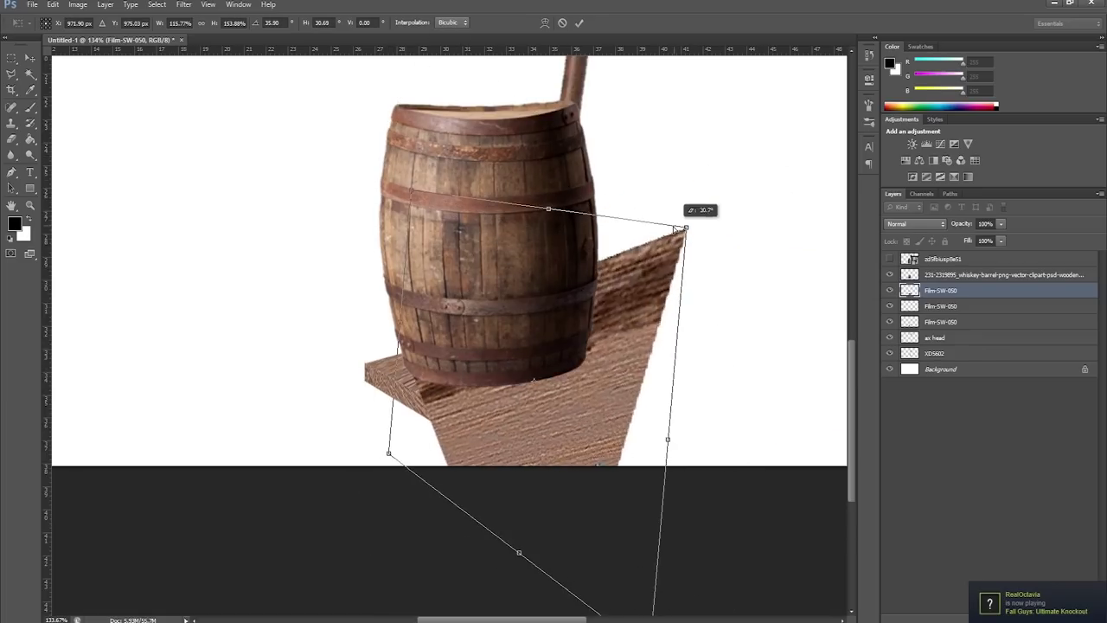
left_click_drag(674, 406, 670, 384)
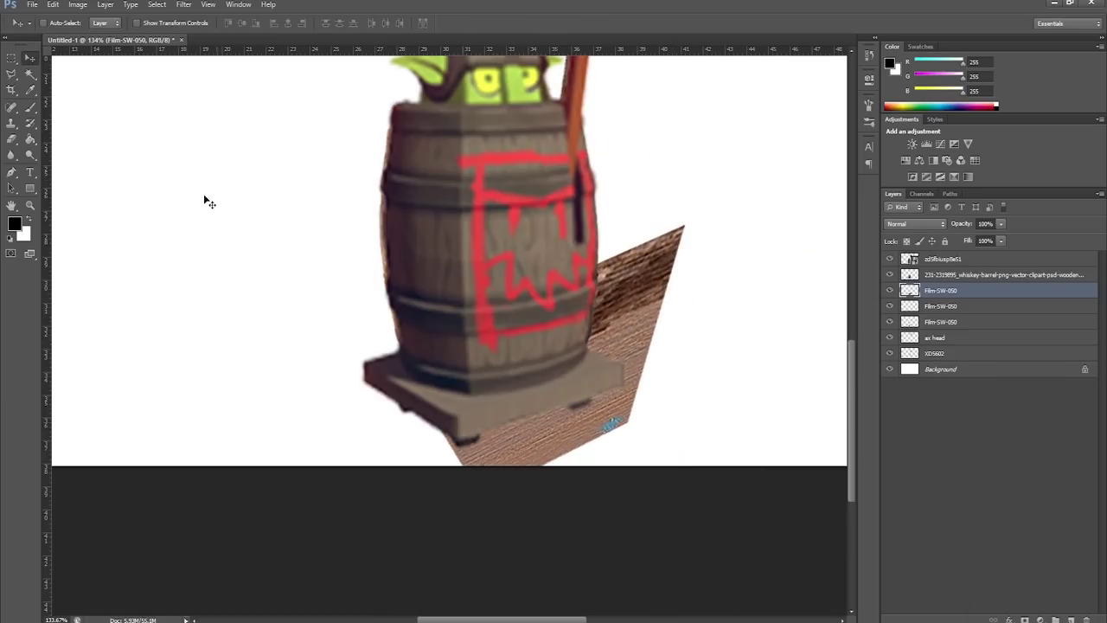
key("l")
Select the base's front face and transform the plank to finish the thick wooden base
scroll(653, 415, "up", 5)
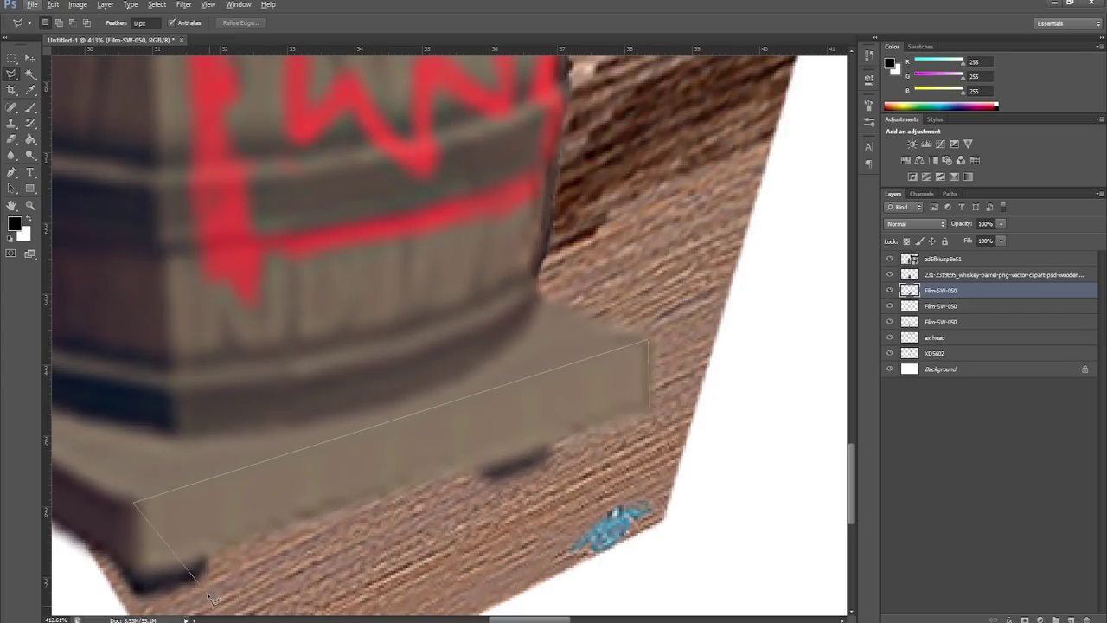
left_click(960, 258)
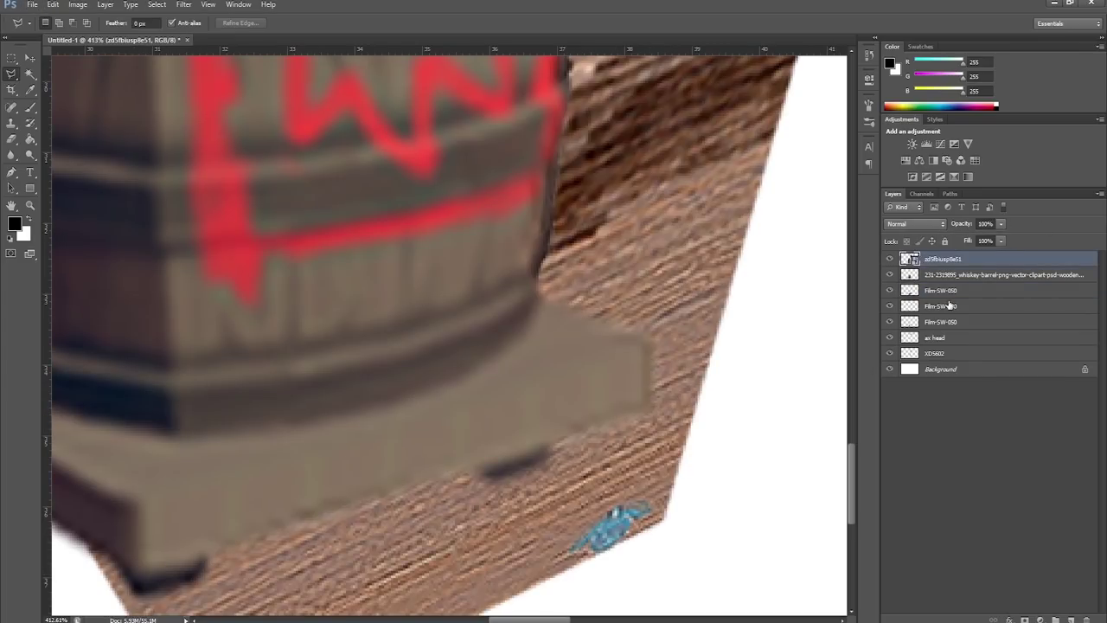
left_click(140, 570)
right_click(610, 394)
left_click(889, 258)
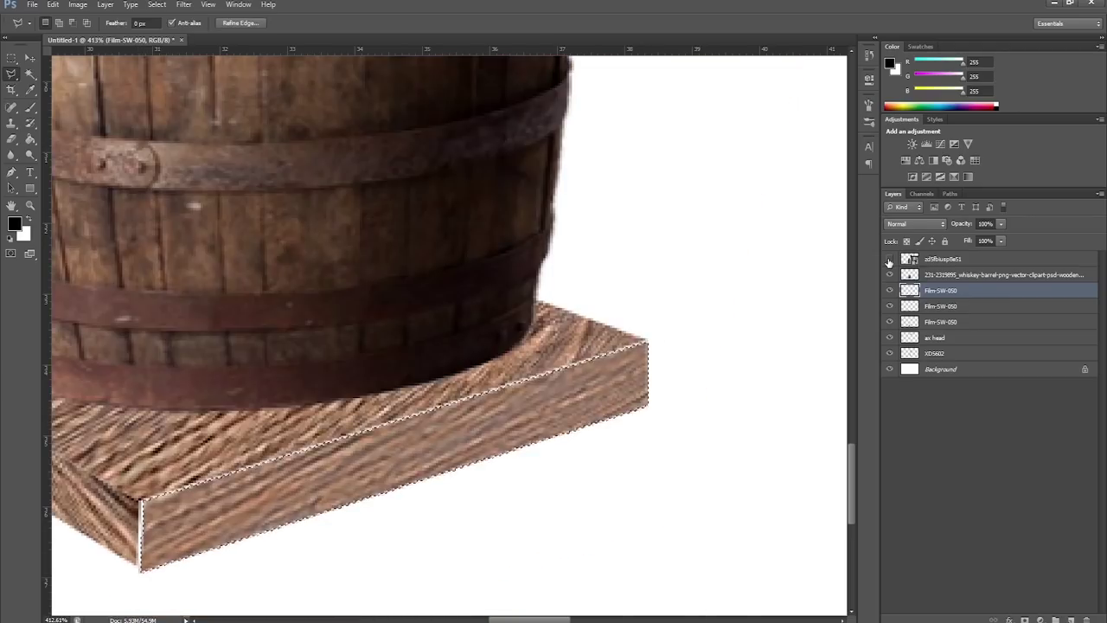
key("Return")
scroll(669, 467, "down", 1)
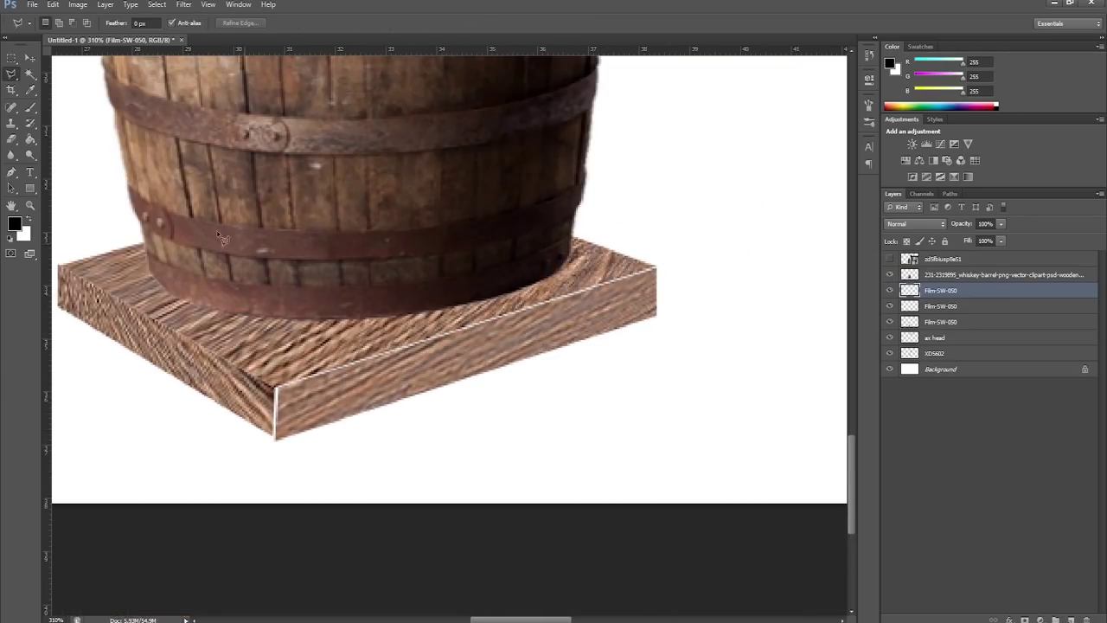
key("ctrl+t")
key("Return")
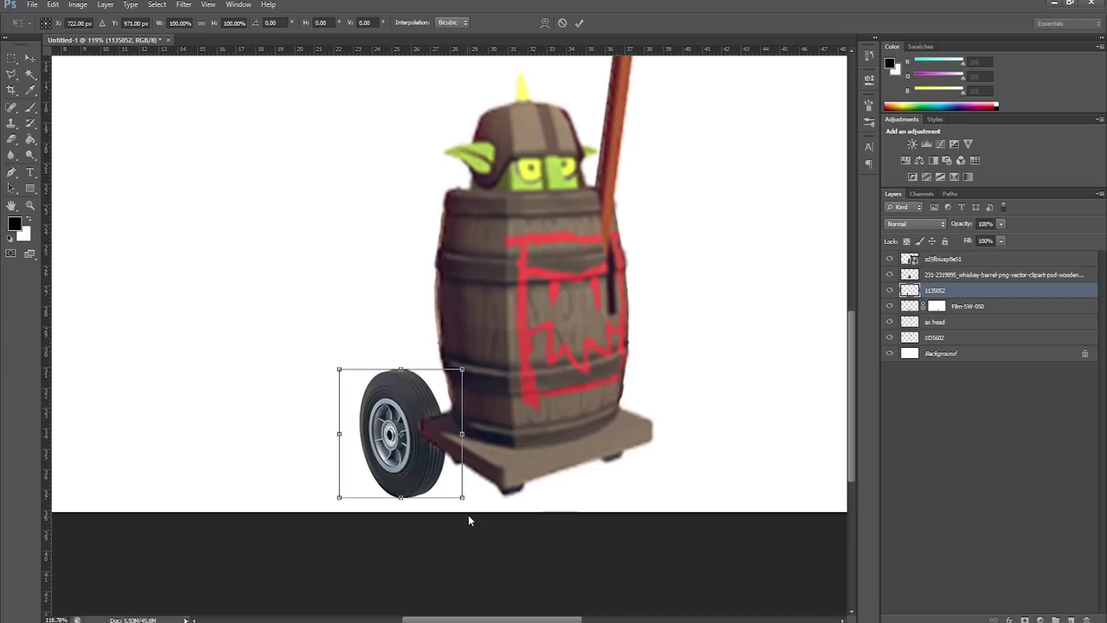
Give the rubber wheel a perspective tilt to match the base
left_click_drag(468, 514, 508, 505)
scroll(509, 505, "up", 3)
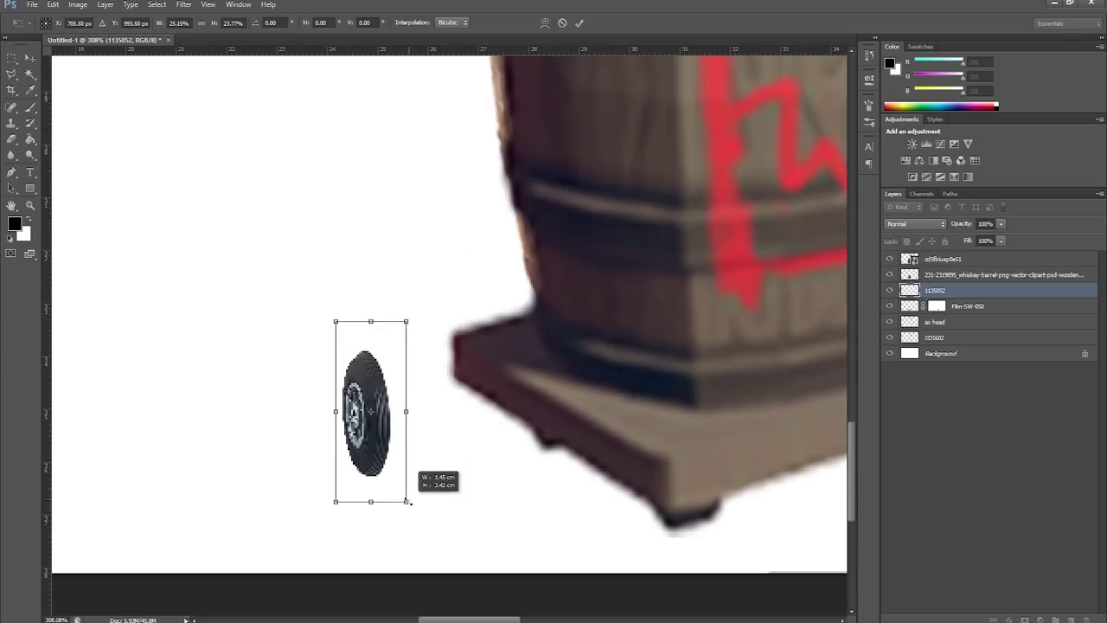
key("Return")
left_click(890, 258)
scroll(606, 346, "down", 2)
scroll(373, 461, "right", 5)
key("w")
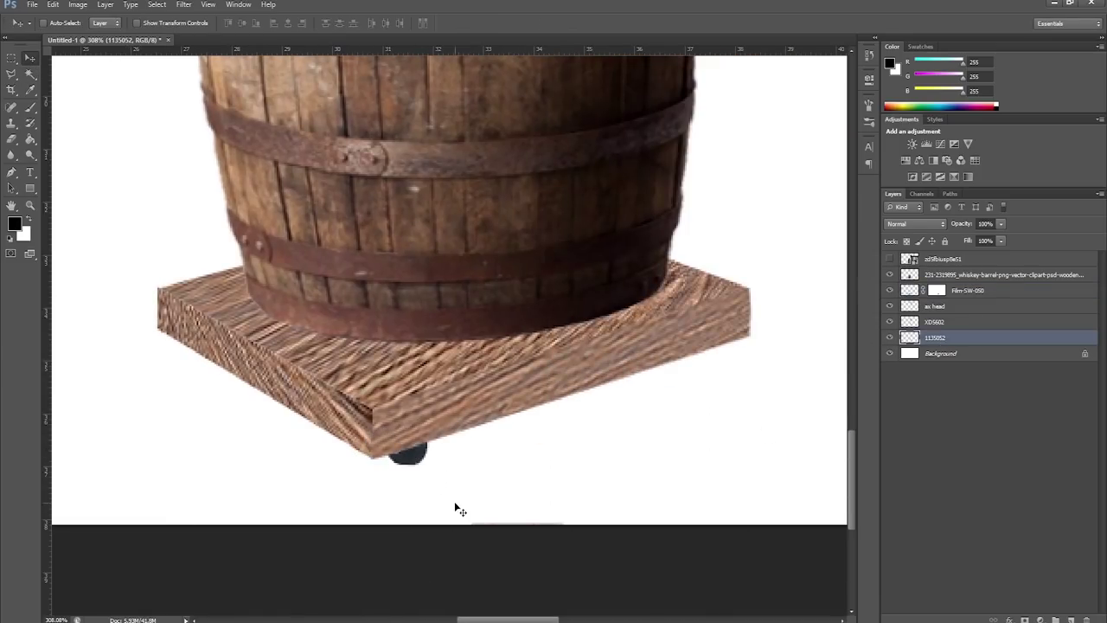
Duplicate the wheel, merge the two wheel layers, and rotate it to the base's angle
left_click_drag(286, 481, 295, 482)
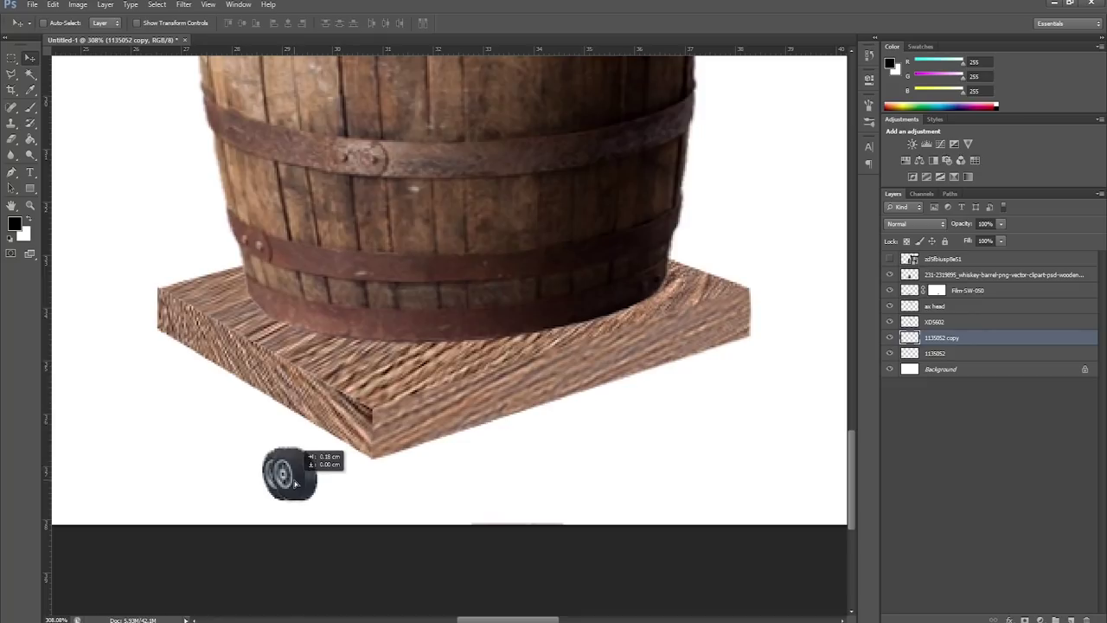
right_click(947, 335)
left_click(1001, 476)
key("ctrl+t")
left_click_drag(318, 437, 313, 432)
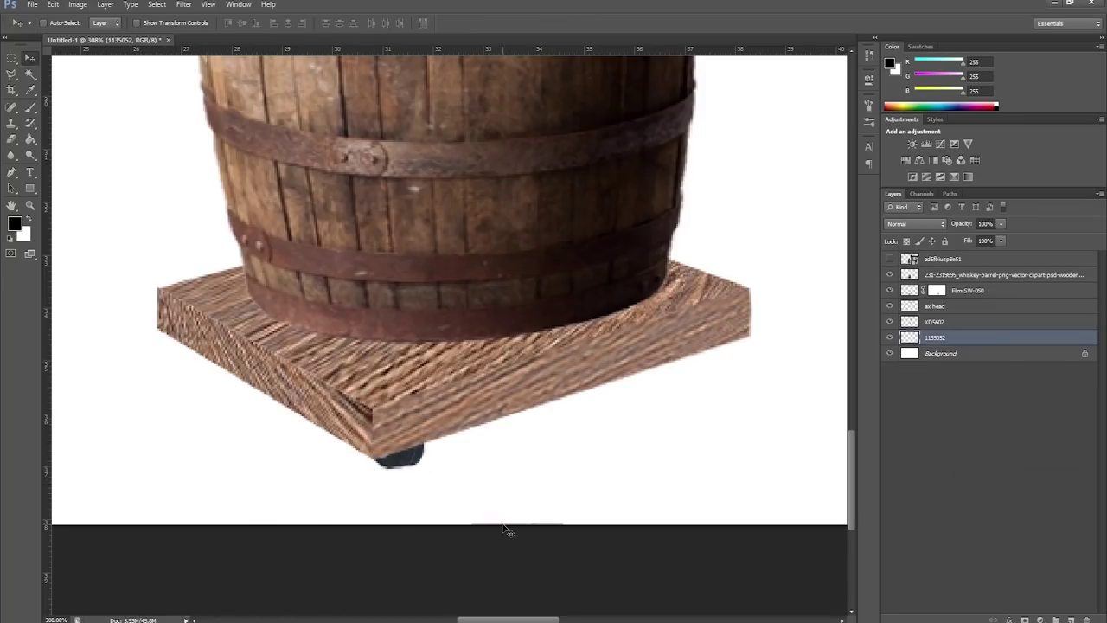
Make two more wheel layer copies and move them under the base's corners
right_click(947, 337)
left_click(977, 251)
left_click(655, 190)
right_click(947, 353)
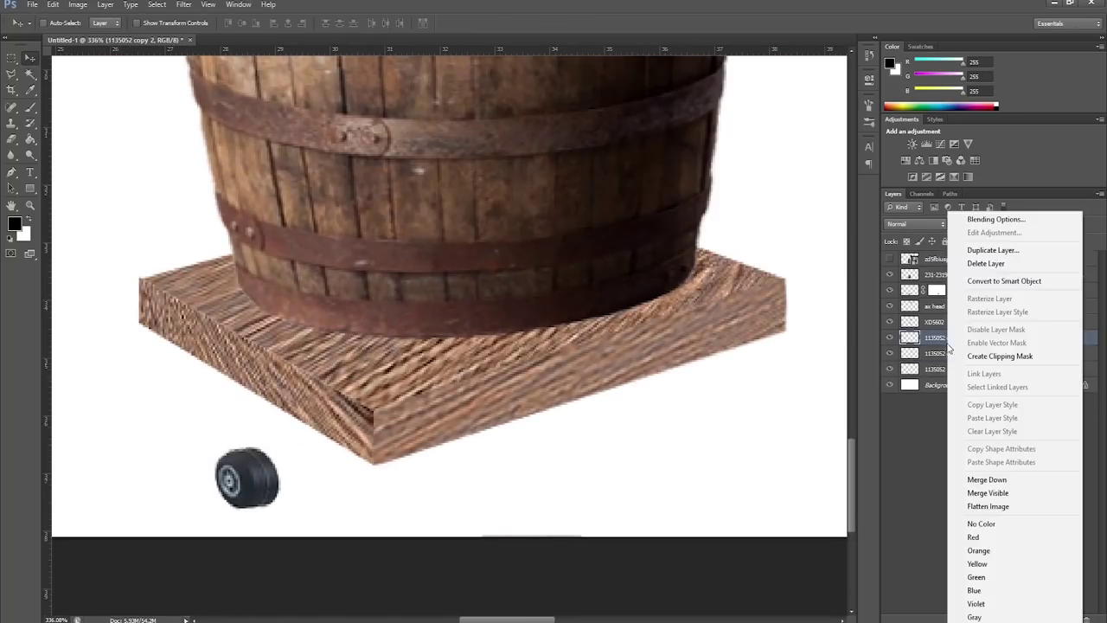
left_click(977, 251)
key("Return")
left_click_drag(257, 491, 356, 478)
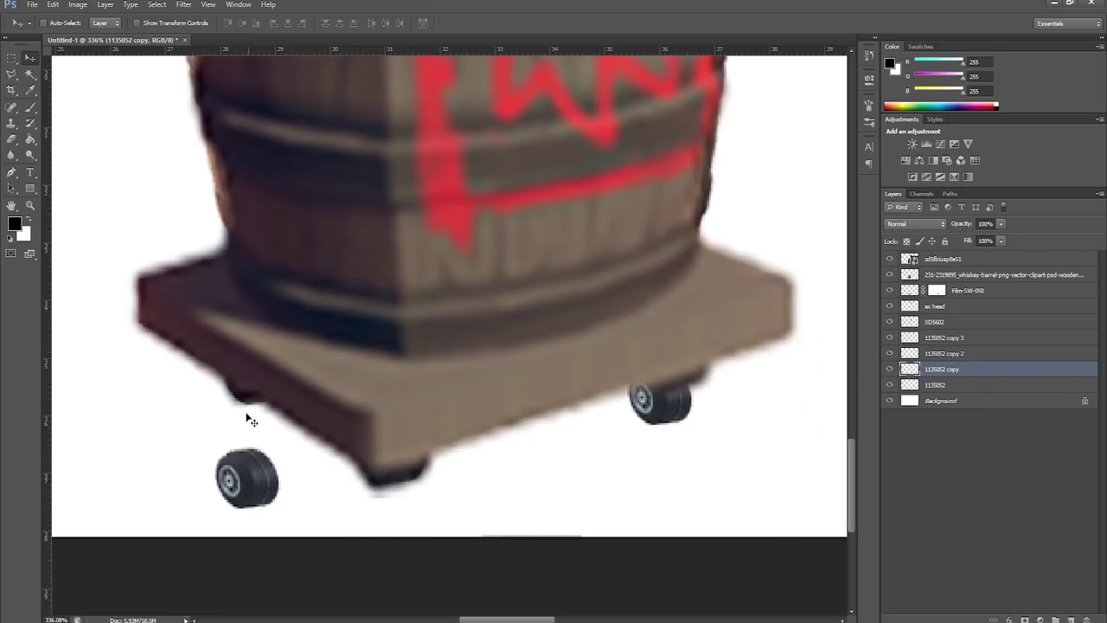
mouse_move(246, 418)
left_mouse_down()
mouse_move(666, 430)
mouse_move(666, 388)
mouse_move(683, 367)
left_mouse_up()
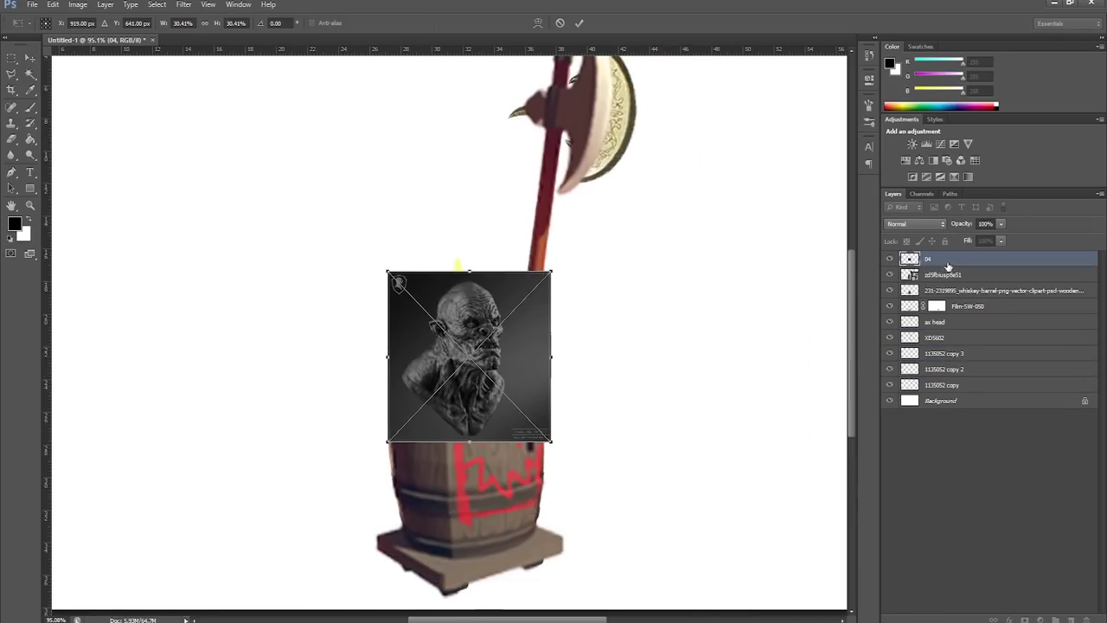
Place the orc photo, scale it down, and hide the goblin reference layer
key("Return")
left_click_drag(994, 240, 956, 239)
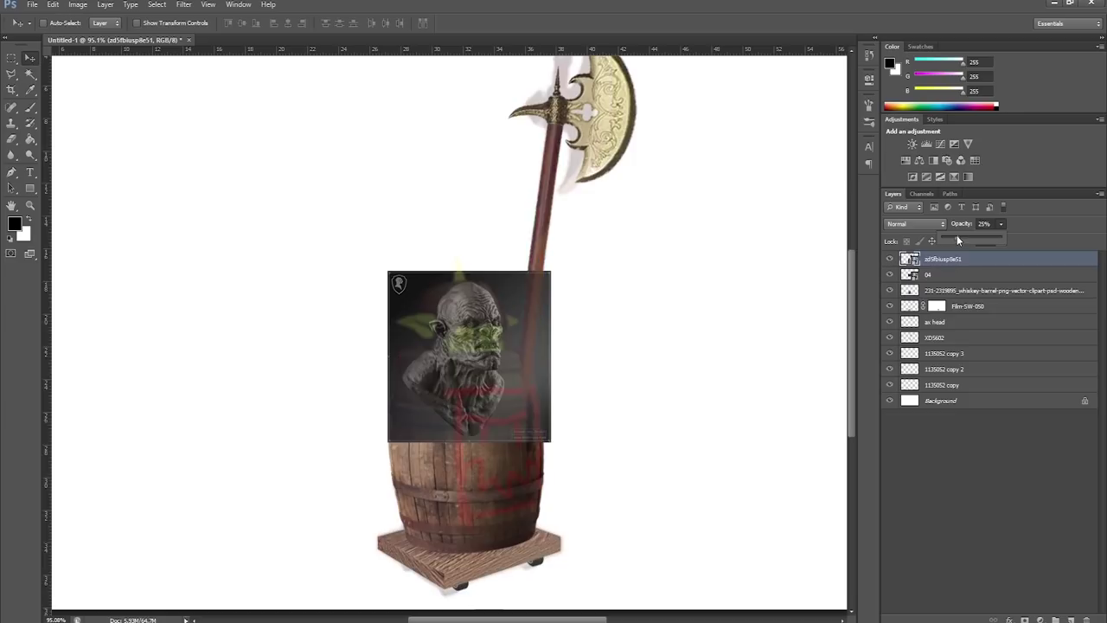
scroll(449, 303, "up", 5)
key("alt+[")
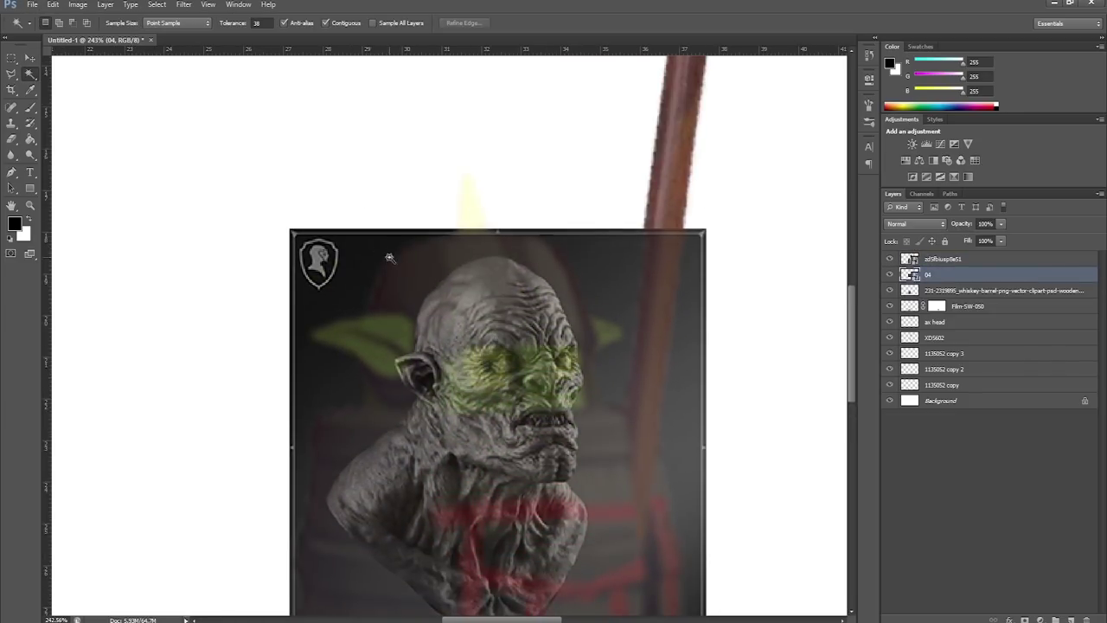
scroll(597, 423, "up", 4)
left_click(889, 258)
Lasso the orc's head and delete everything around it
key("l")
left_click(551, 398)
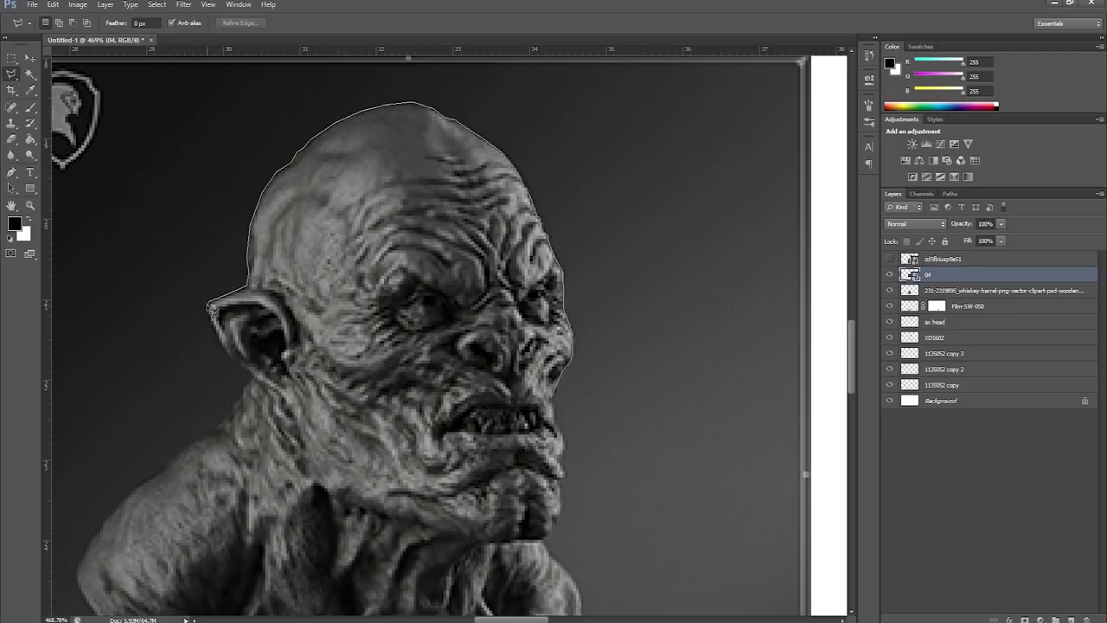
right_click(506, 375)
left_click(530, 400)
key("Delete")
Stretch the head wider and move it down into the barrel opening
scroll(699, 317, "down", 4)
left_click(890, 258)
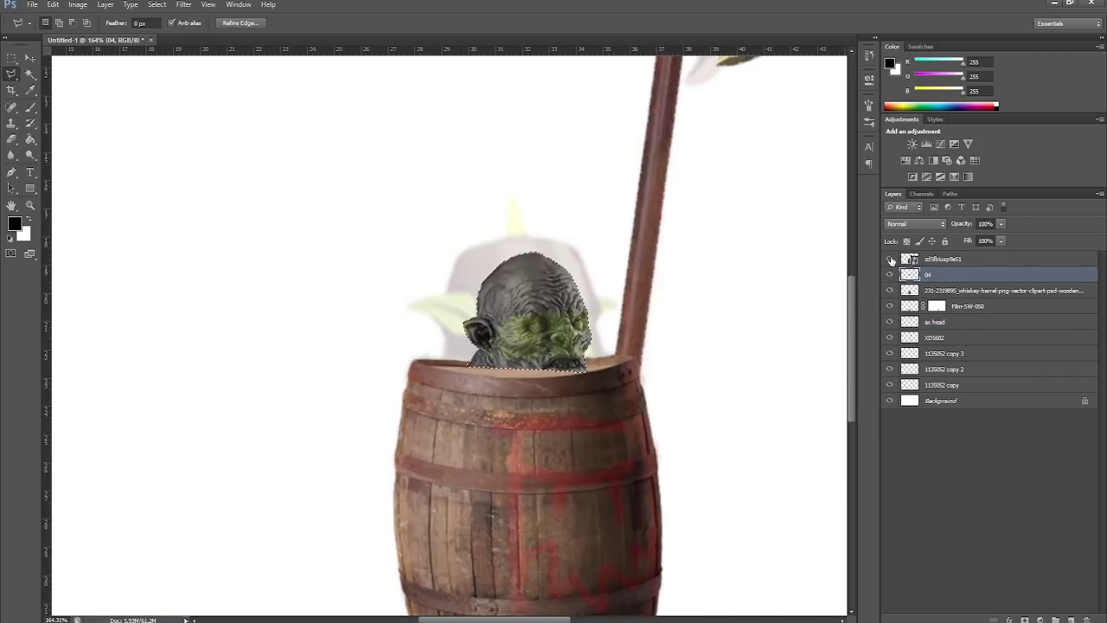
scroll(651, 311, "up", 3)
left_click_drag(603, 294, 680, 265)
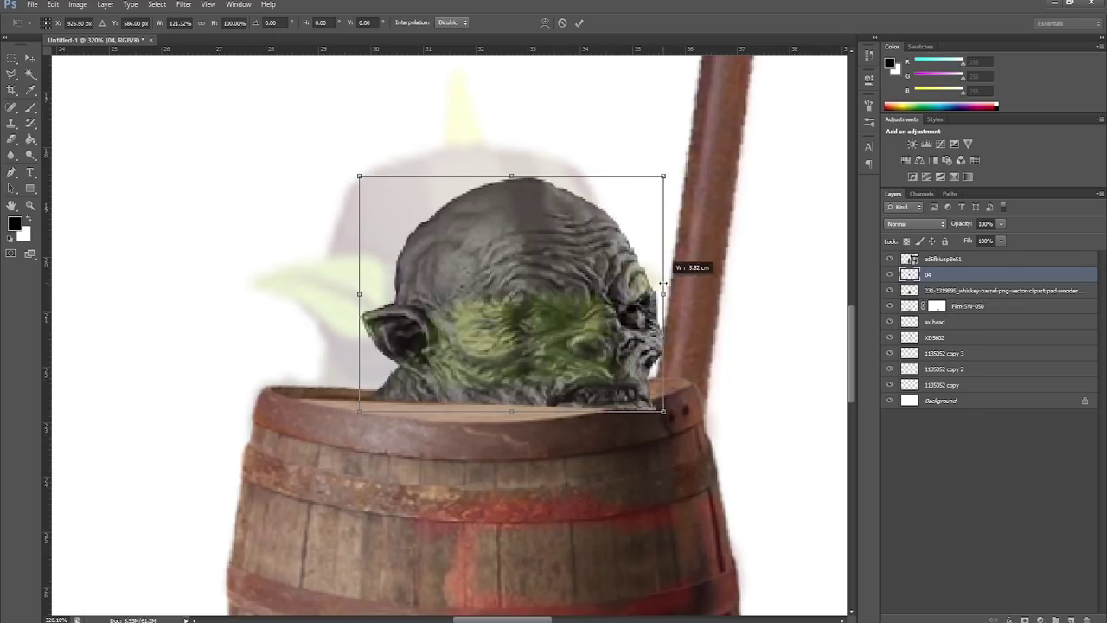
mouse_move(484, 242)
left_mouse_down()
mouse_move(471, 233)
mouse_move(471, 259)
left_mouse_up()
key("Return")
key("l")
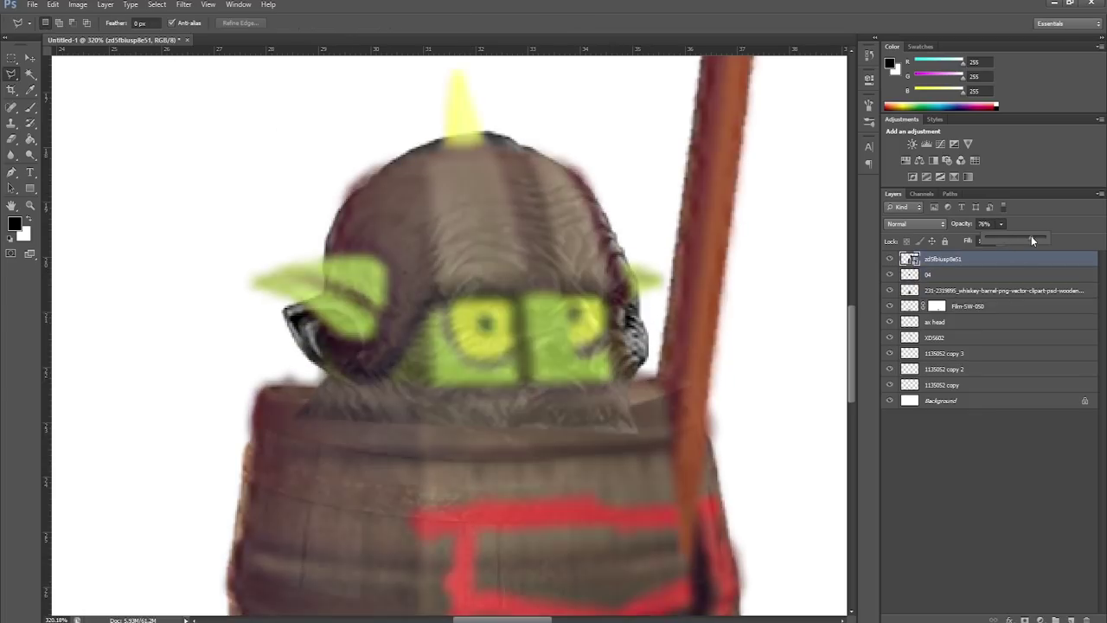
Warp the head's right edge inward so it fits the barrel rim
key("ctrl+t")
right_click(504, 300)
left_click(568, 390)
left_click_drag(648, 281, 636, 267)
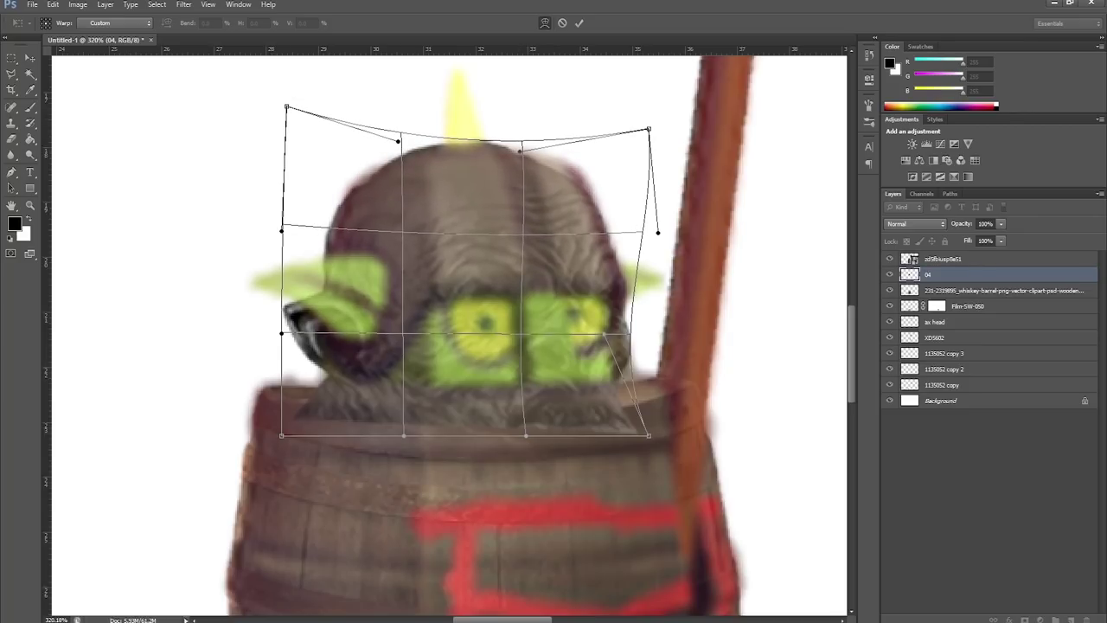
key("Return")
left_click(890, 258)
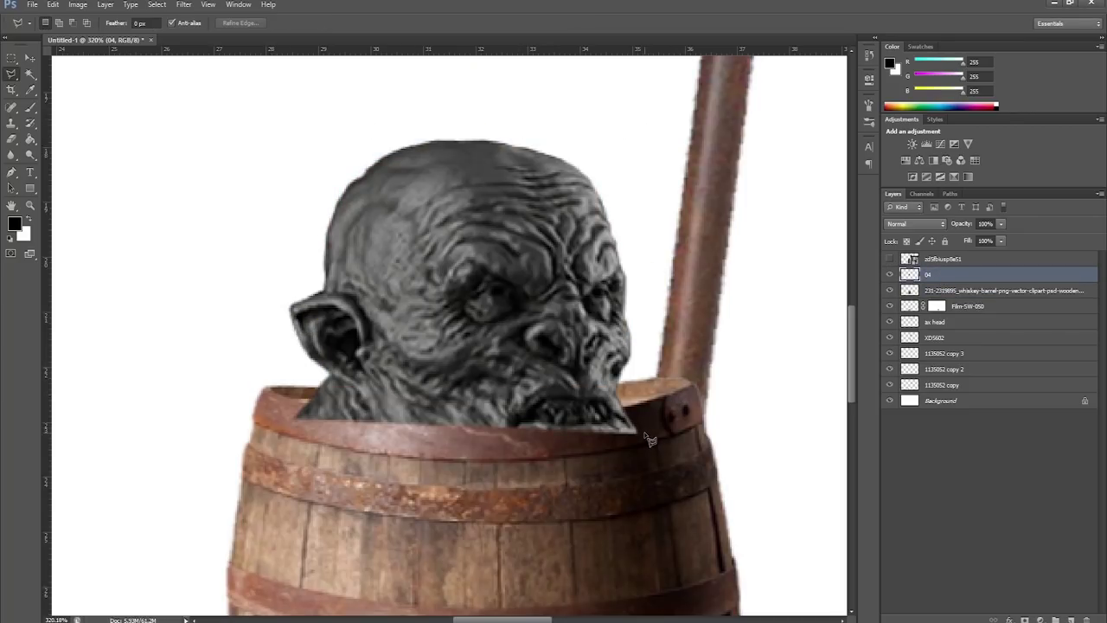
Add a white layer mask to the head layer
left_click(105, 4)
left_click(268, 117)
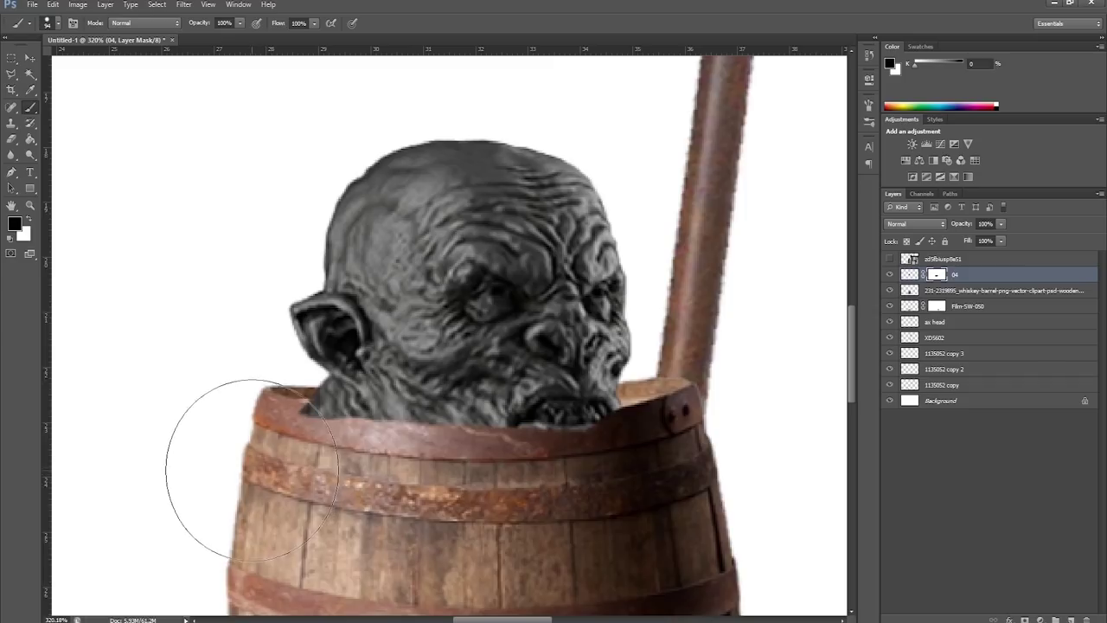
scroll(616, 512, "up", 1)
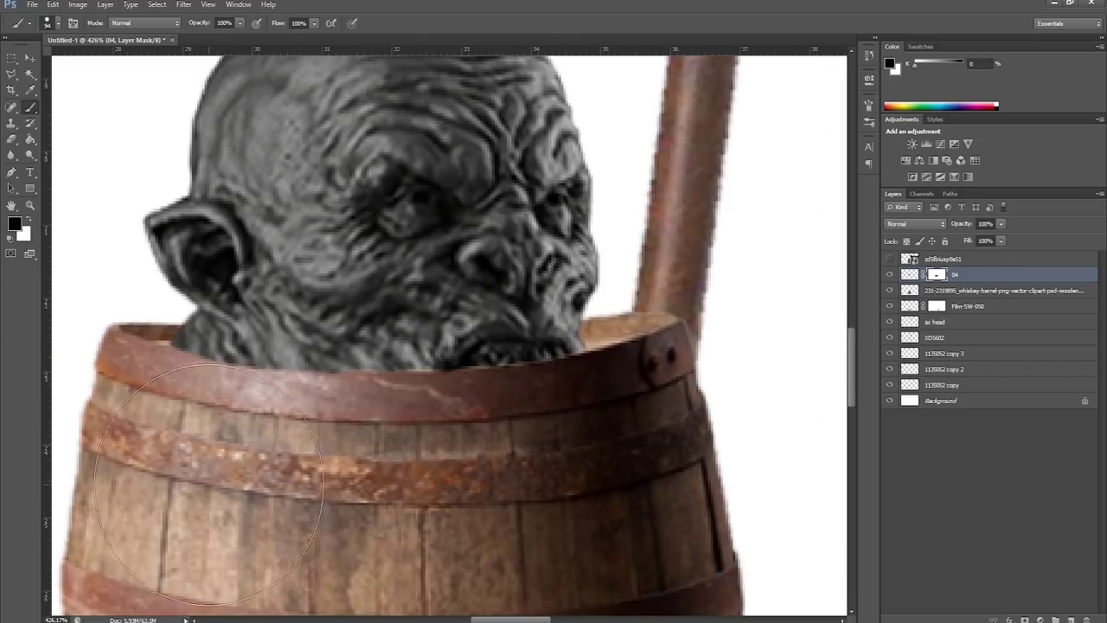
scroll(383, 502, "down", 5)
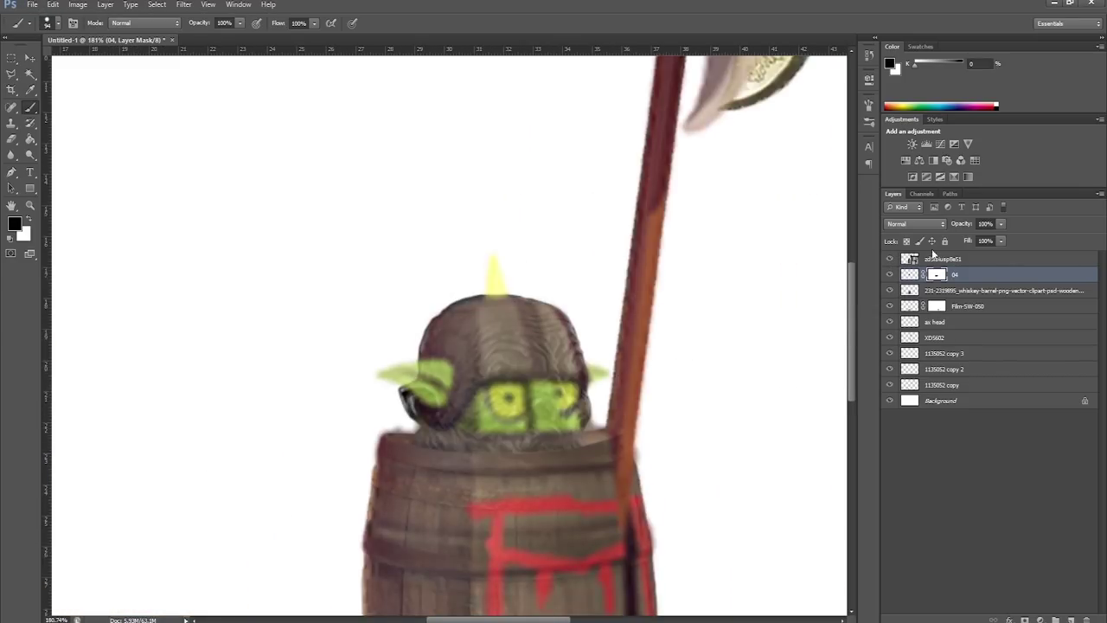
Clip a colorized Hue/Saturation layer (Hue 132, Saturation 38) to the head and paint its mask
left_click(920, 160)
left_click(772, 220)
key("ctrl+alt+g")
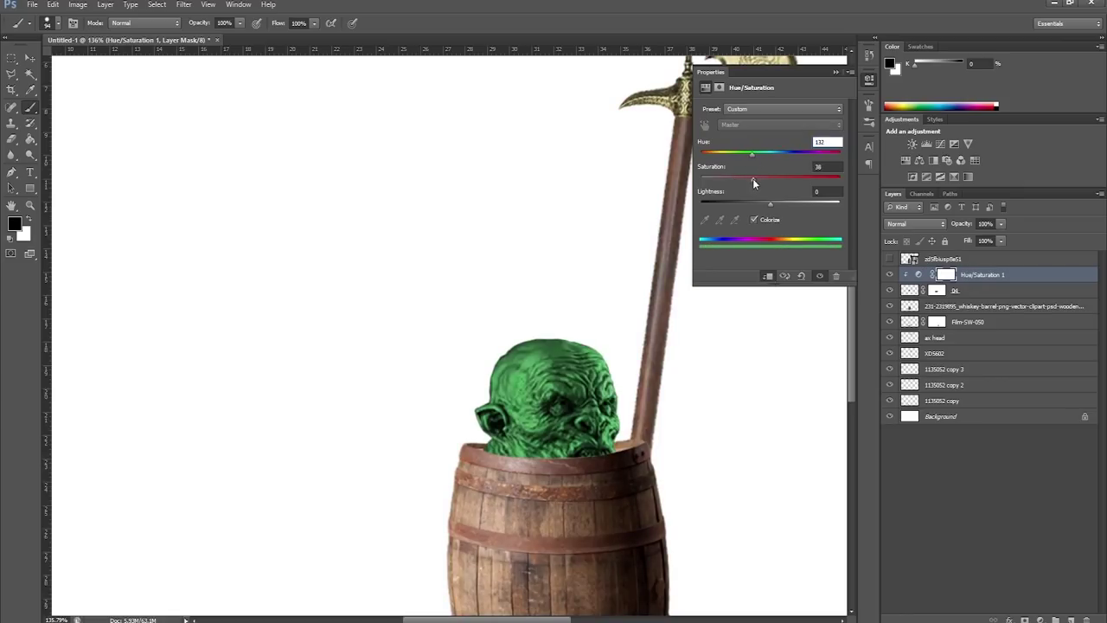
left_click_drag(562, 355, 493, 415)
scroll(498, 511, "down", 2)
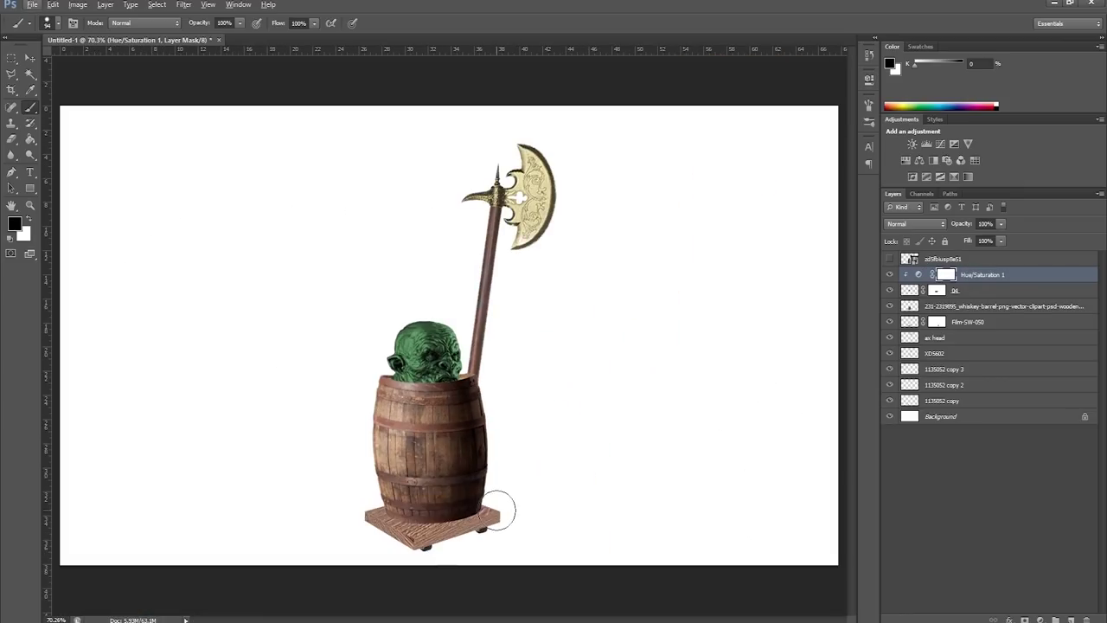
left_click(888, 258)
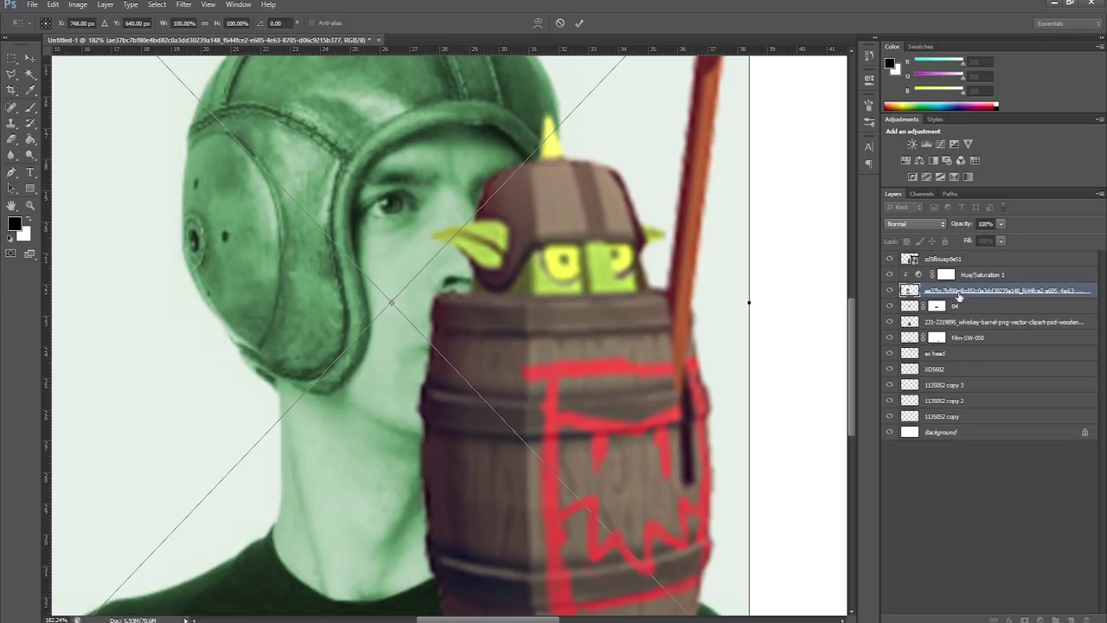
Select the helmet photo layer and move it over the goblin's head
right_click(971, 297)
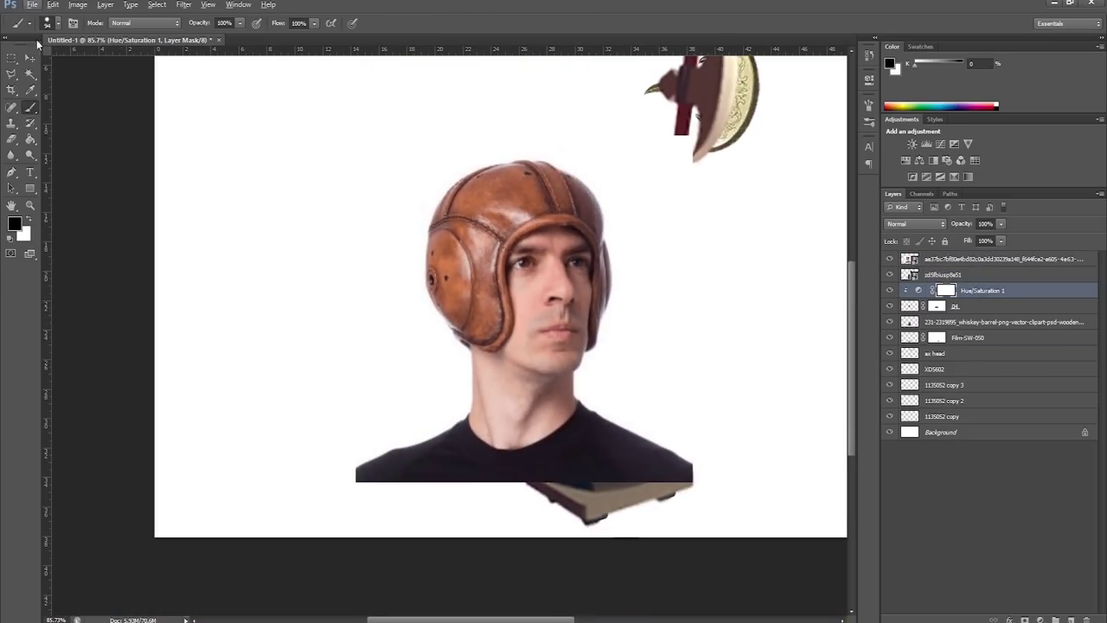
key("v")
left_click(943, 258)
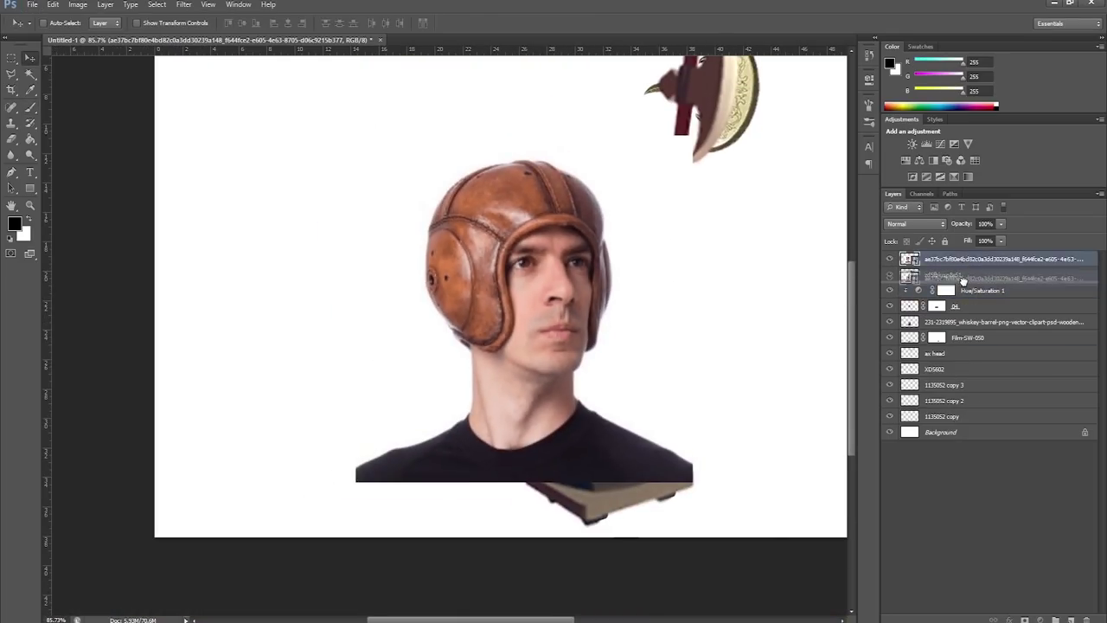
left_click_drag(623, 156, 605, 277)
Lasso out the helmet, move it onto the barrel, and warp it around the head
left_click(11, 73)
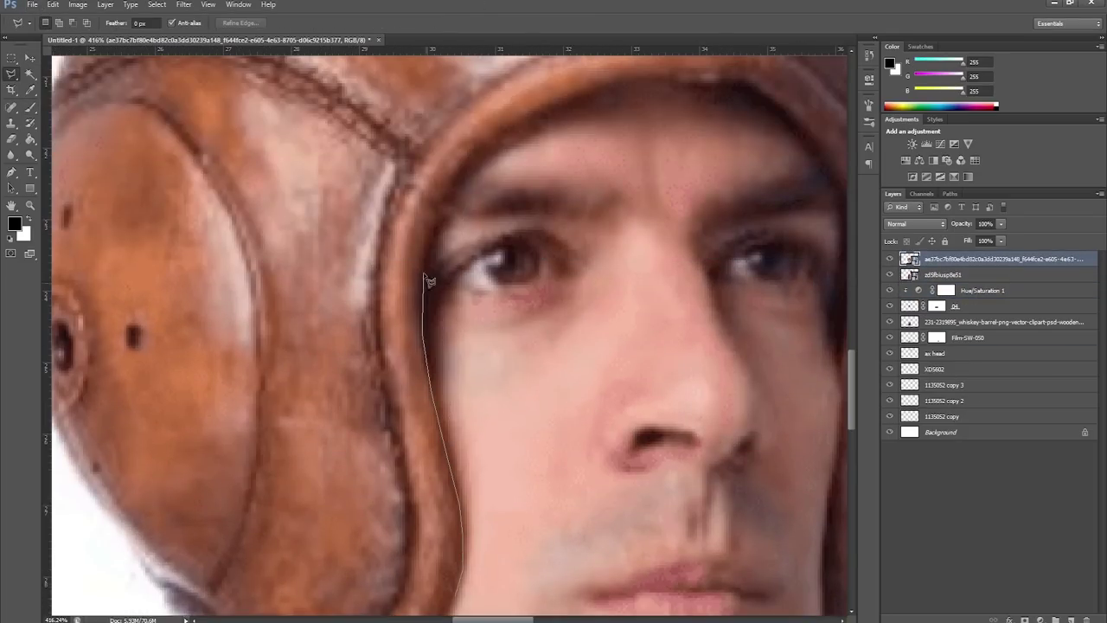
mouse_move(424, 276)
left_mouse_down()
mouse_move(680, 74)
mouse_move(516, 184)
mouse_move(508, 318)
left_mouse_up()
mouse_move(579, 306)
left_mouse_down()
mouse_move(591, 426)
mouse_move(558, 339)
mouse_move(481, 375)
mouse_move(273, 255)
mouse_move(456, 251)
mouse_move(182, 347)
mouse_move(387, 292)
mouse_move(356, 510)
mouse_move(494, 378)
left_mouse_up()
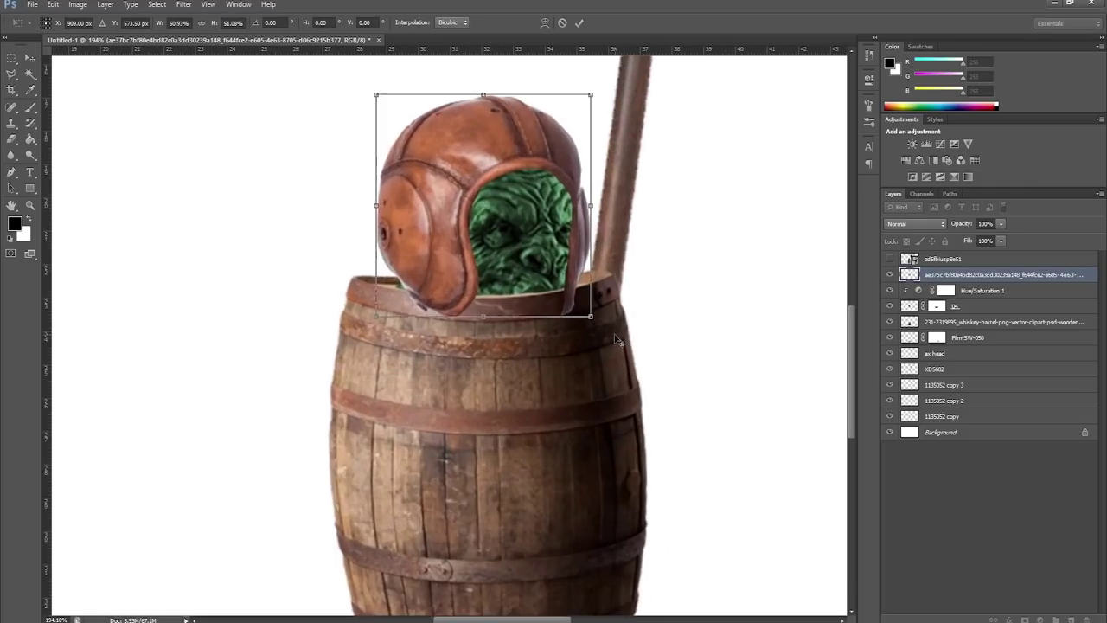
left_click_drag(483, 136, 486, 169)
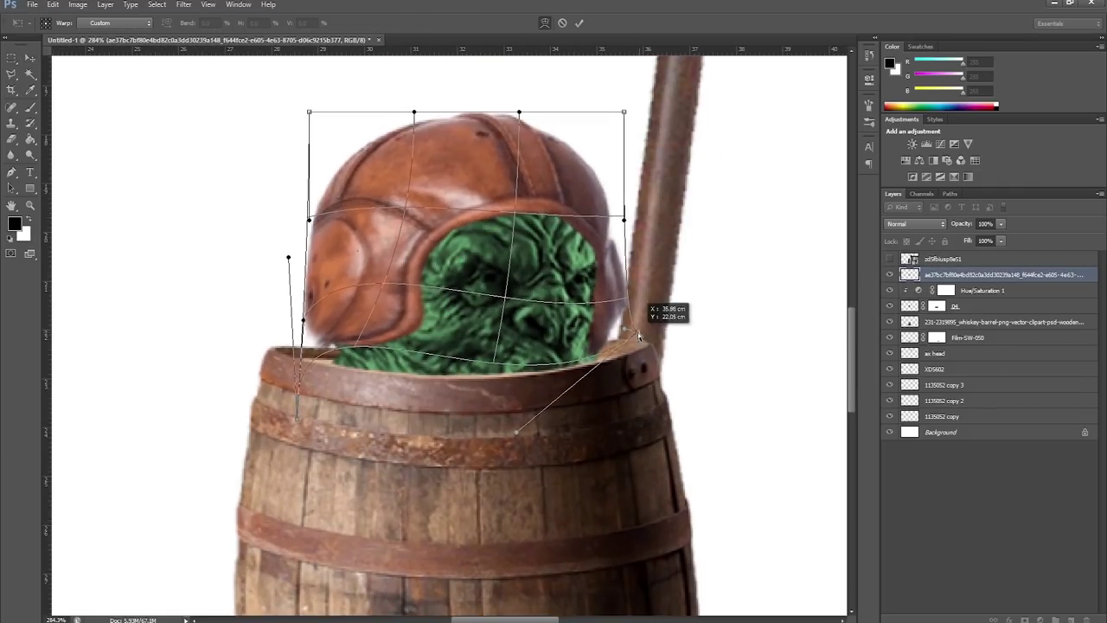
left_click_drag(328, 227, 386, 349)
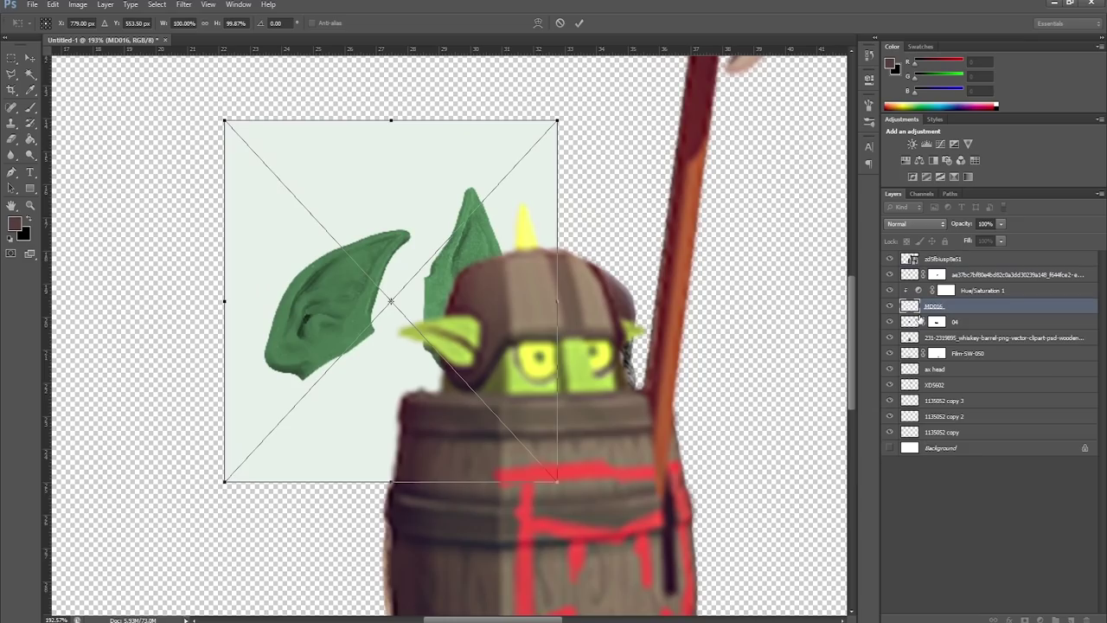
Clip the green tint layer to the head
right_click(956, 308)
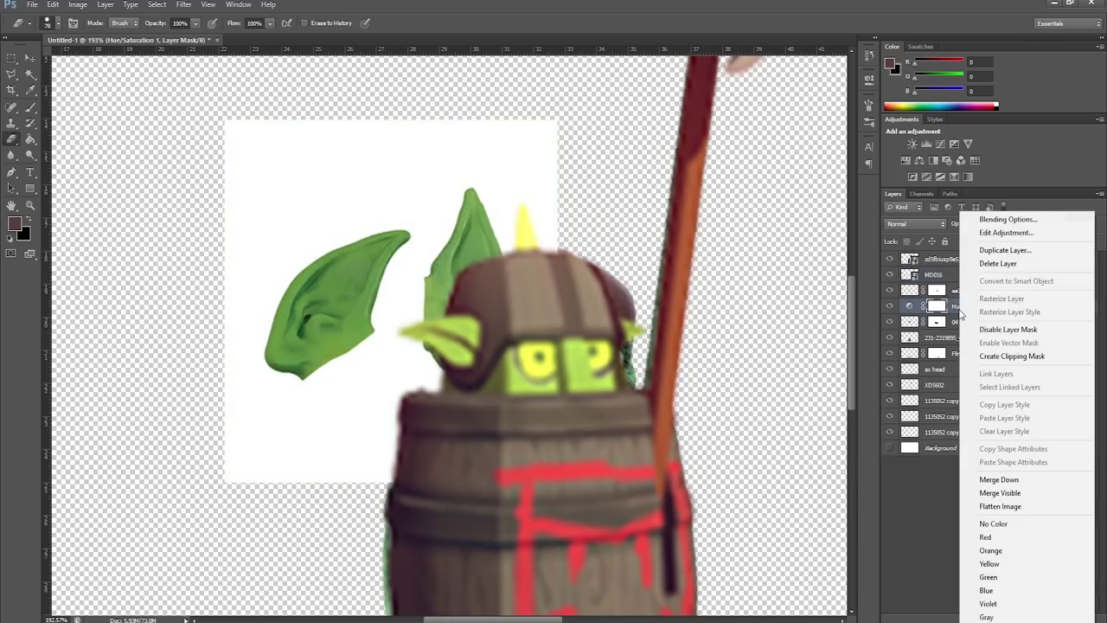
left_click(1011, 355)
right_click(945, 305)
key("Escape")
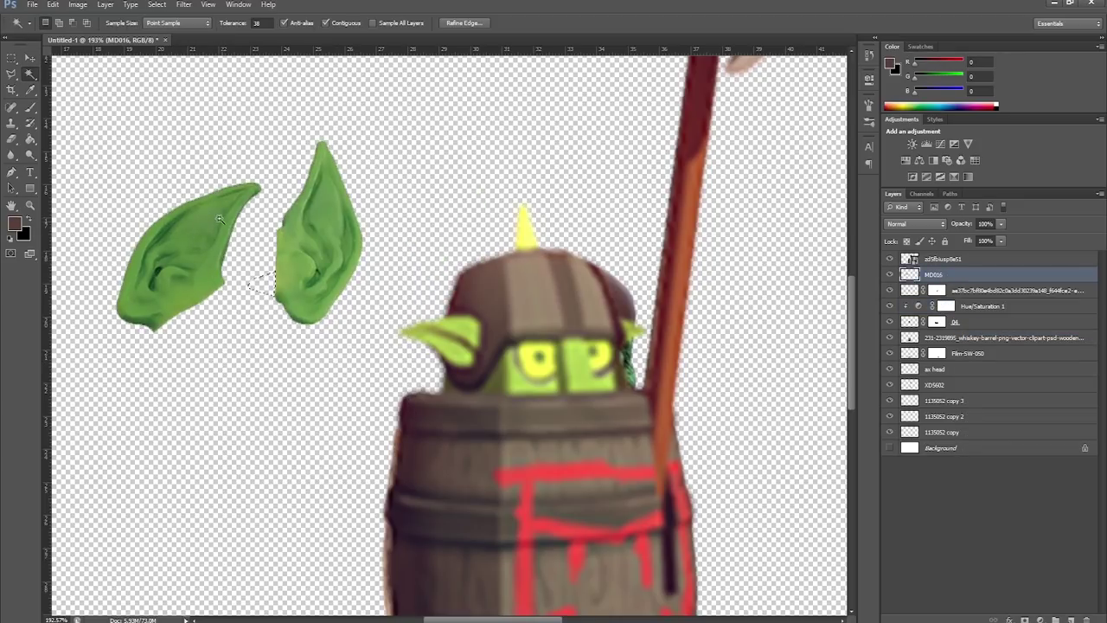
Cut the right ear onto its own layer and move it aside
right_click(344, 257)
left_click(383, 375)
key("v")
left_click_drag(361, 255, 729, 242)
Move the left ear right, flip it horizontally, and rotate it to angle backward
left_click_drag(190, 263, 337, 292)
key("ctrl+t")
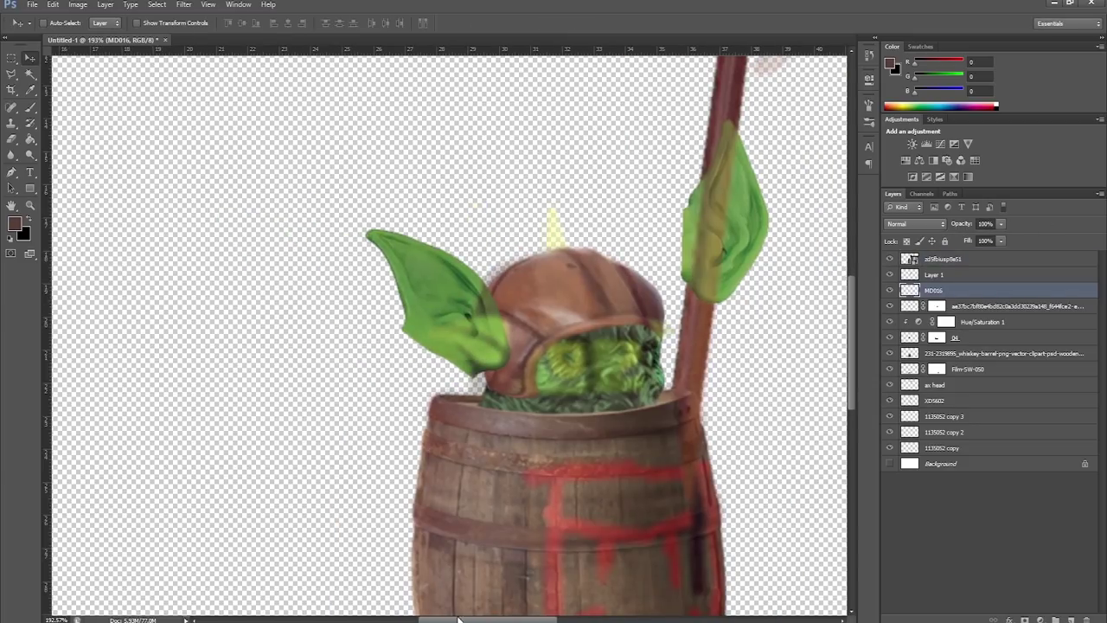
left_click_drag(276, 200, 259, 259)
key("Return")
Shrink the ear onto the helmet's side and warp it to tuck under the helmet
key("ctrl+t")
left_click_drag(482, 346, 447, 282)
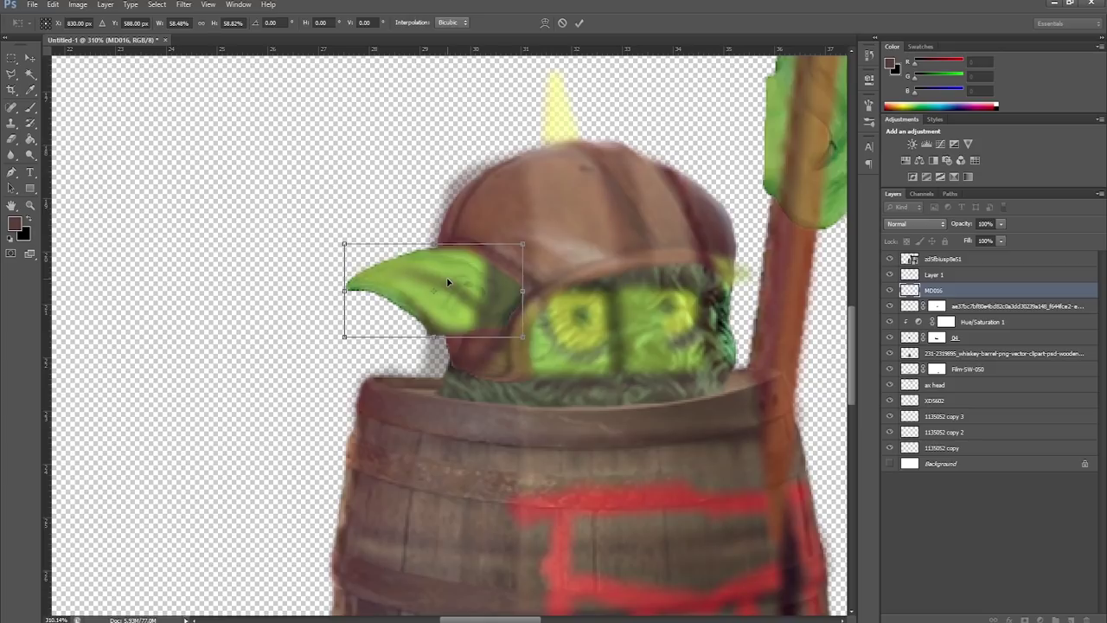
right_click(448, 281)
left_click(484, 312)
left_click(890, 258)
left_click_drag(450, 335, 458, 332)
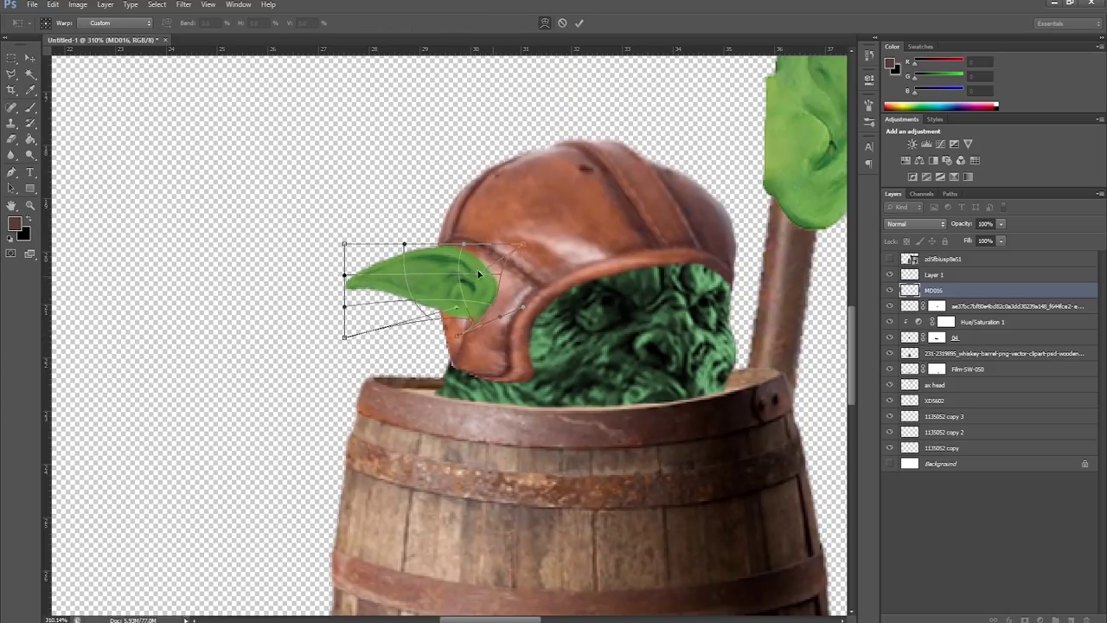
key("Return")
Check the ear against the goblin reference and select the left ear's layer
left_click(890, 259)
left_click(943, 259)
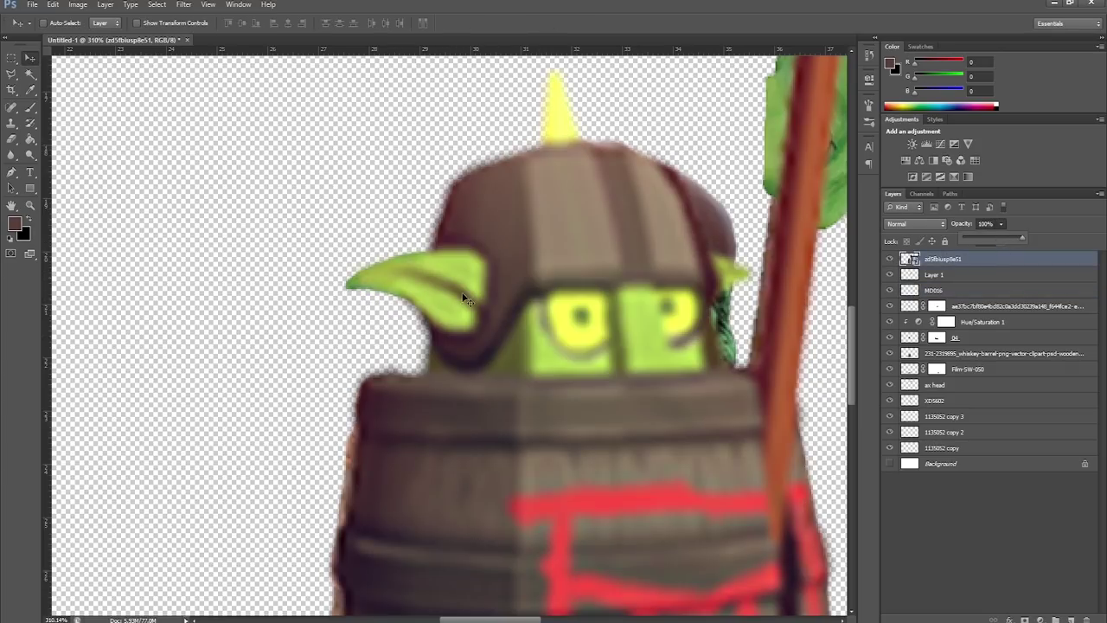
left_click(890, 258)
left_click(543, 321, "ctrl")
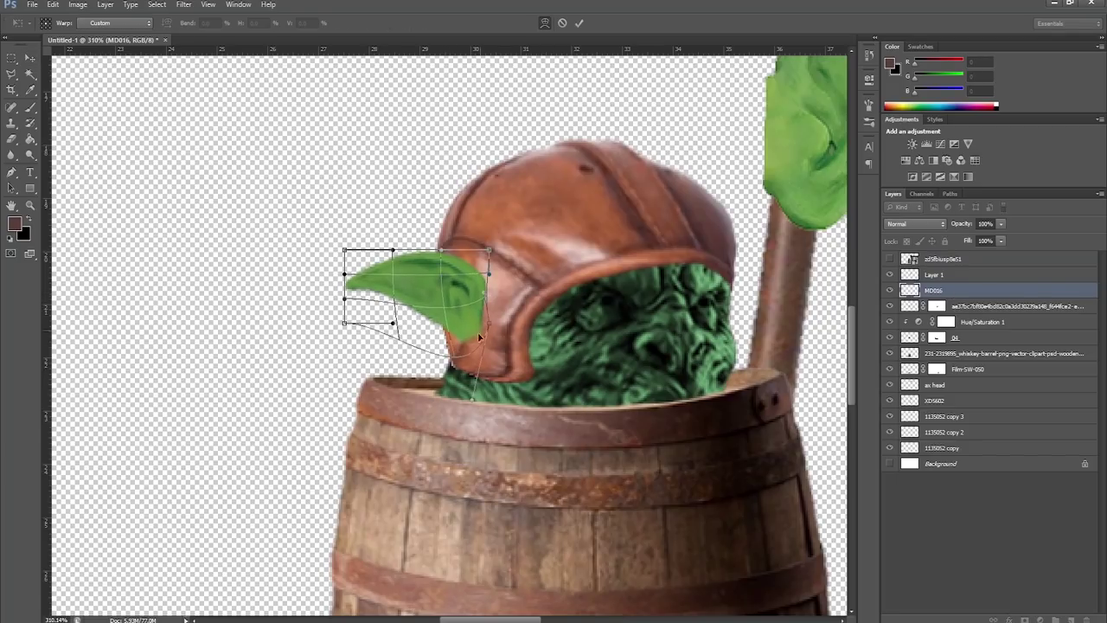
key("ctrl+0")
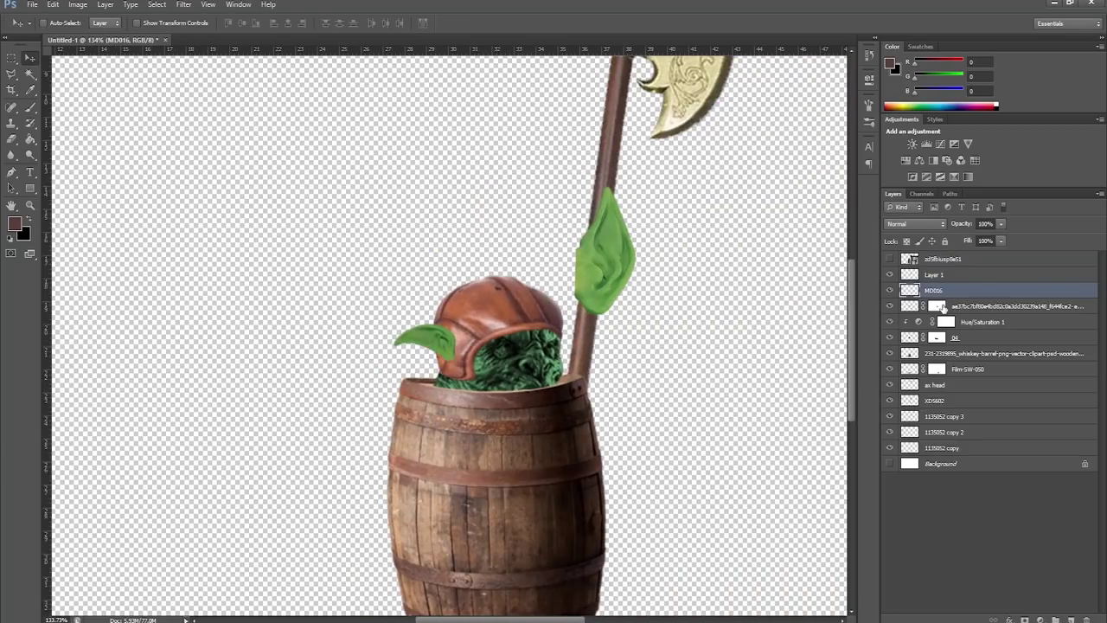
Duplicate the MD016 ear layer, flip the copy to the right, and send it lower in the stack
key("ctrl+alt+j")
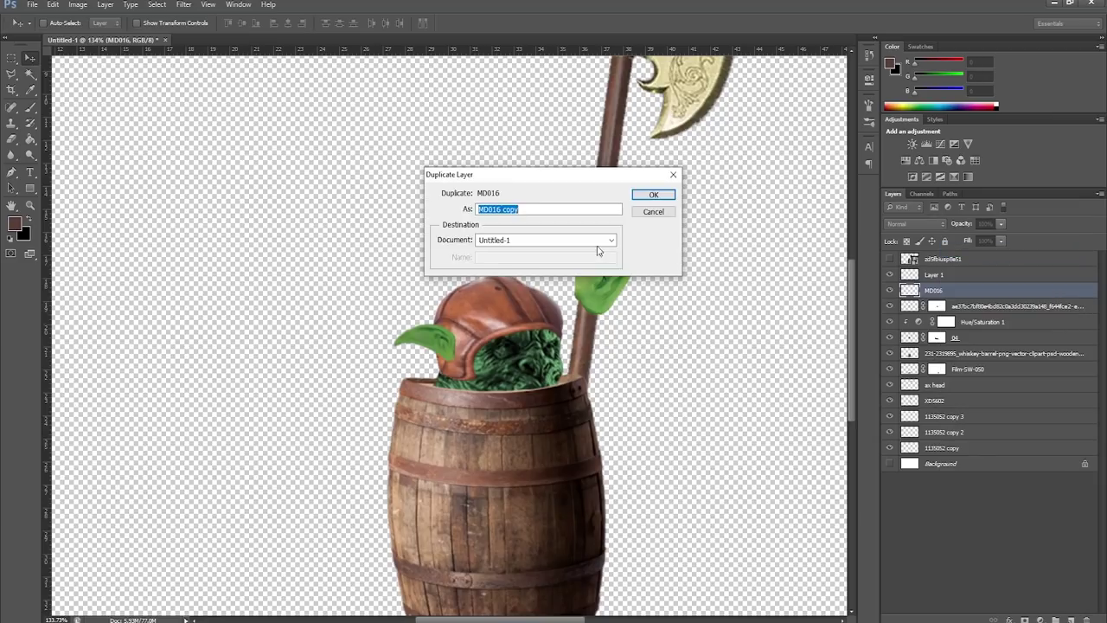
key("Return")
key("ctrl+t")
right_click(366, 326)
left_click_drag(424, 343, 568, 321)
left_click(395, 503)
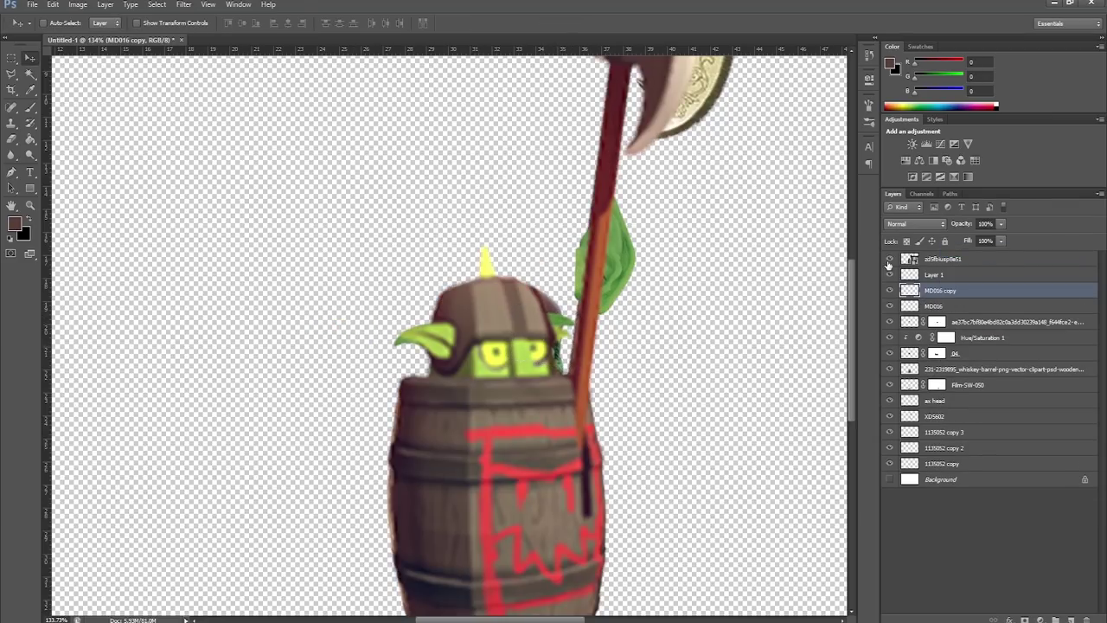
left_click(889, 259)
key("ctrl+[")
key("ctrl+[")
key("ctrl+[")
key("ctrl+[")
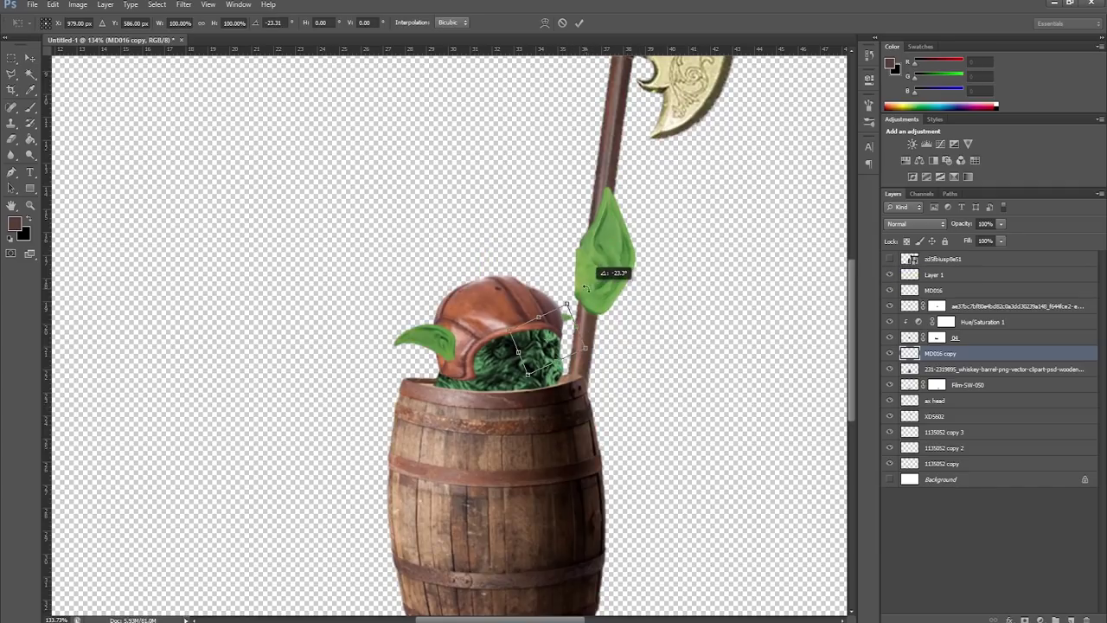
Flip, rotate, and shrink the eye image into position over the face
right_click(432, 336)
left_click(467, 518)
left_click_drag(562, 371, 605, 341)
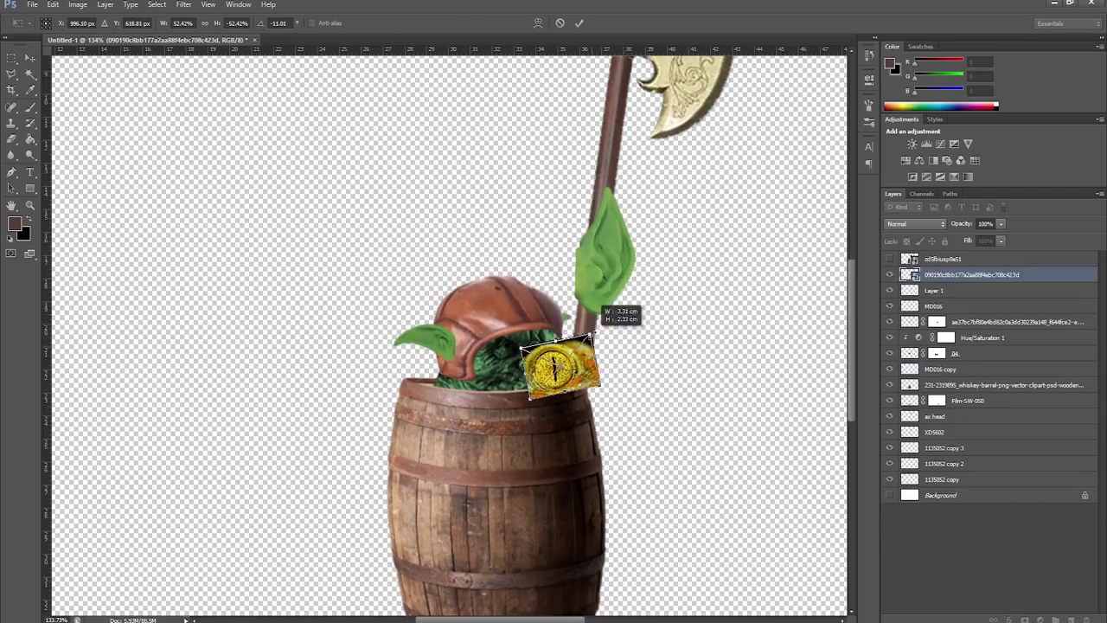
scroll(683, 259, "up", 5)
left_click_drag(683, 259, 593, 350)
key("Return")
Duplicate the eye and move the copy beside the first eye
scroll(593, 350, "down", 5)
left_click_drag(452, 383, 531, 383)
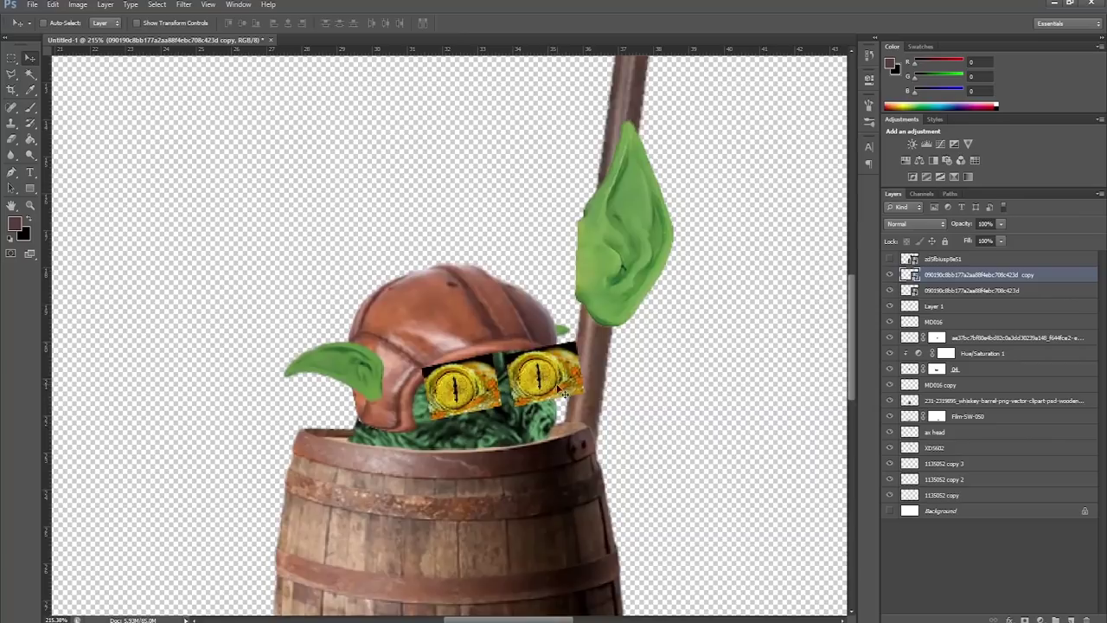
scroll(531, 383, "up", 4)
left_click_drag(605, 337, 625, 333)
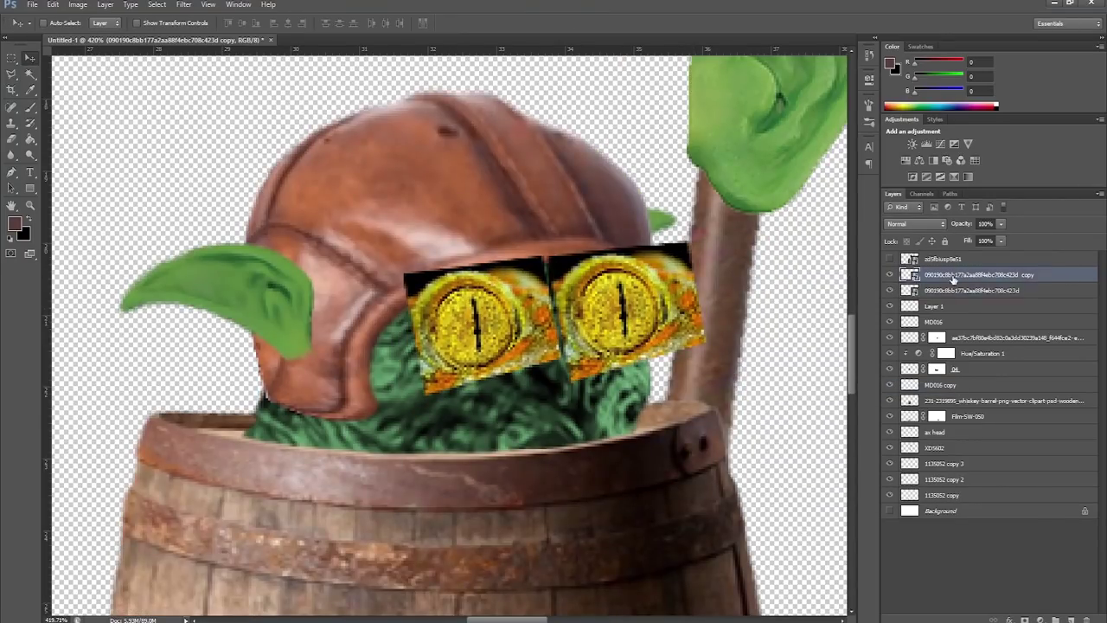
Mask the eye copy and paint black to hide its square edge
key("b")
key("ctrl+plus")
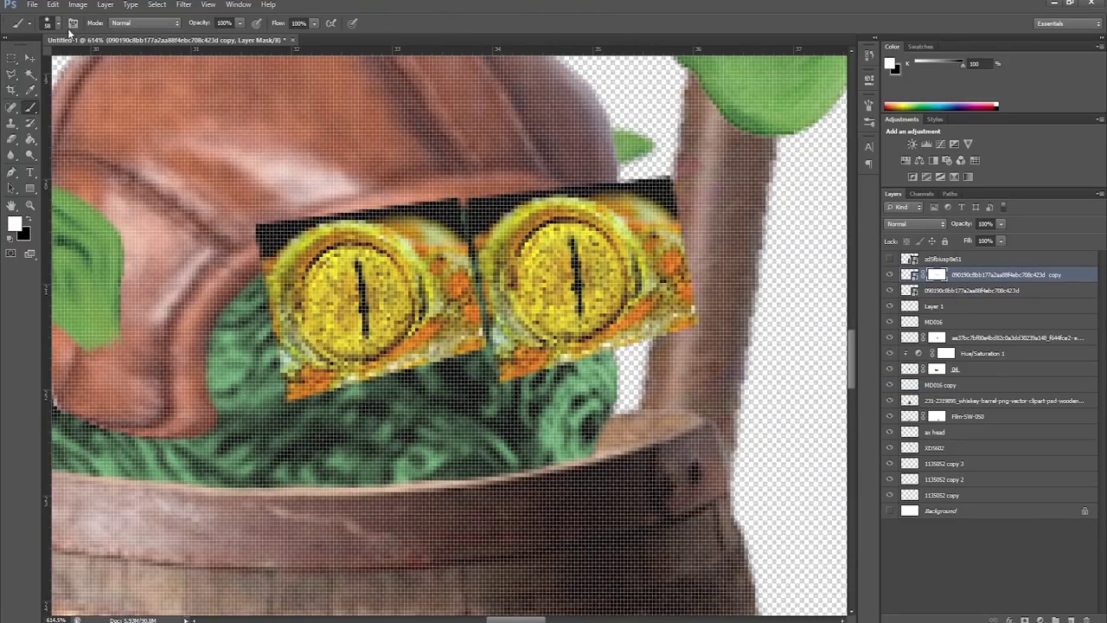
left_click_drag(687, 221, 670, 342)
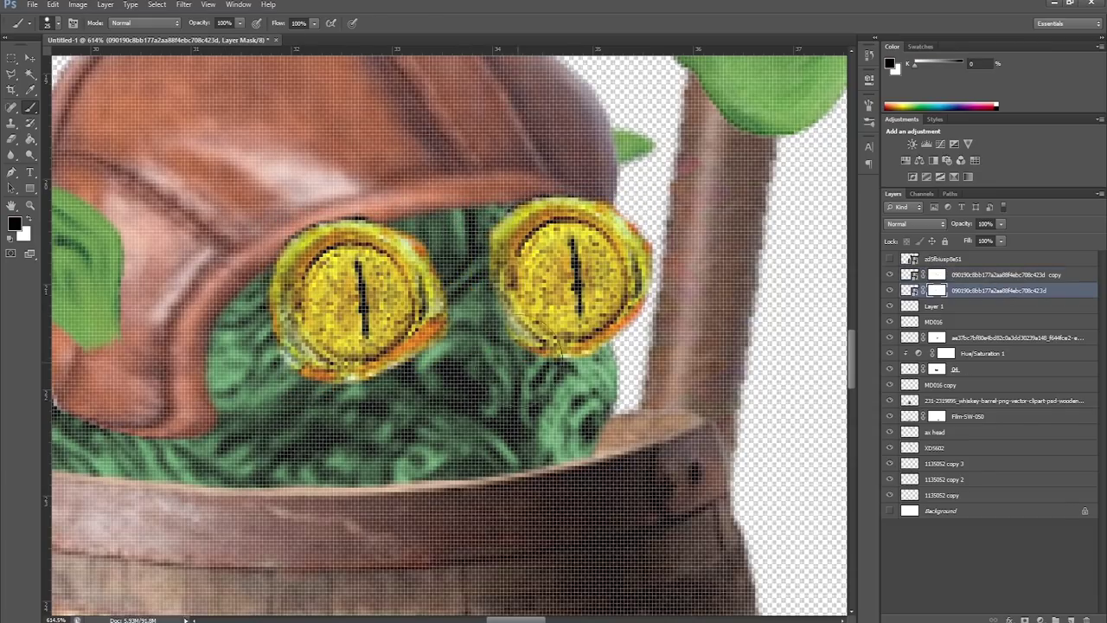
key("3")
key("1")
Scale the eyes down to fit inside the face and check both together
key("ctrl+0")
key("ctrl+t")
left_click_drag(433, 190, 403, 203)
scroll(432, 359, "up", 6)
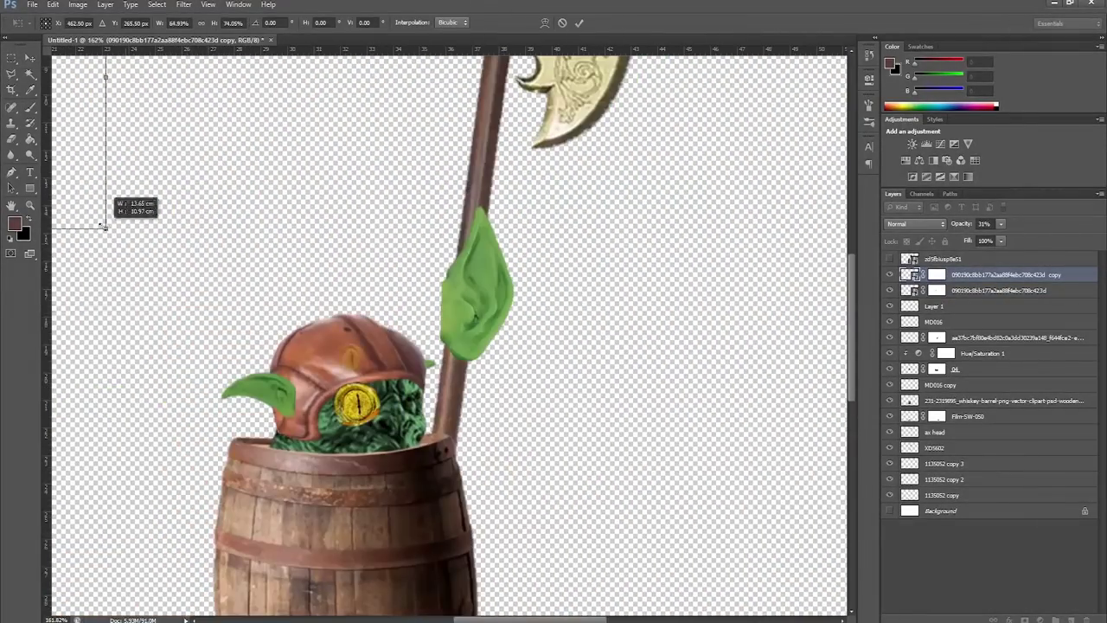
key("alt+bracketleft")
key("ctrl+0")
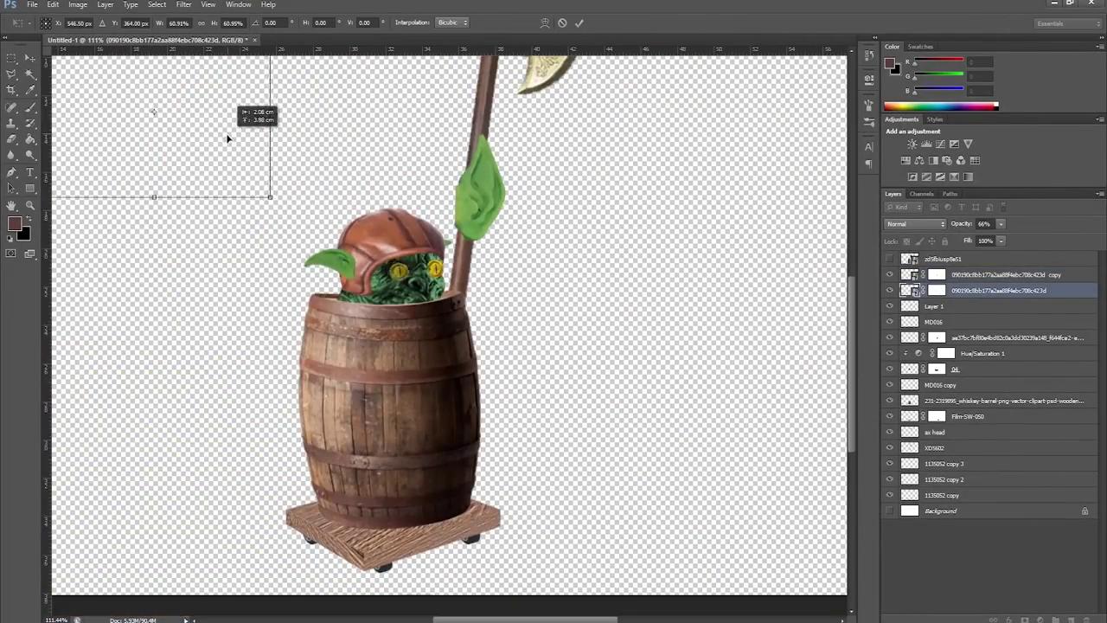
key("Return")
key("alt+bracketright")
scroll(543, 417, "up", 6)
Copy the green tint adjustment onto the eye copy with an inverted mask, clipped below it
scroll(541, 417, "down", 3)
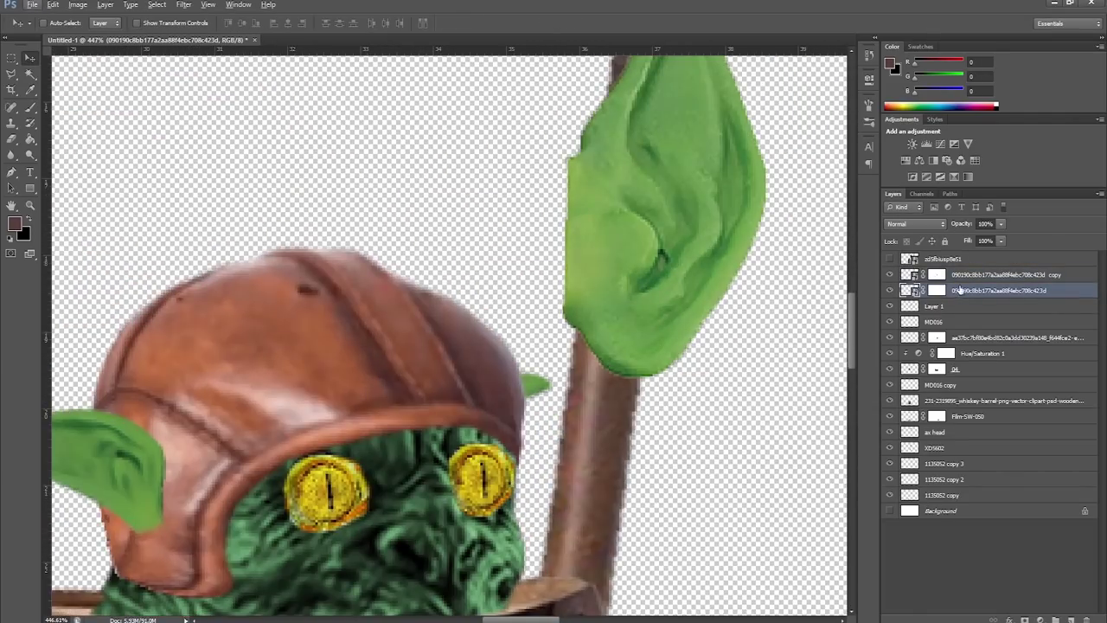
left_click_drag(982, 353, 989, 276)
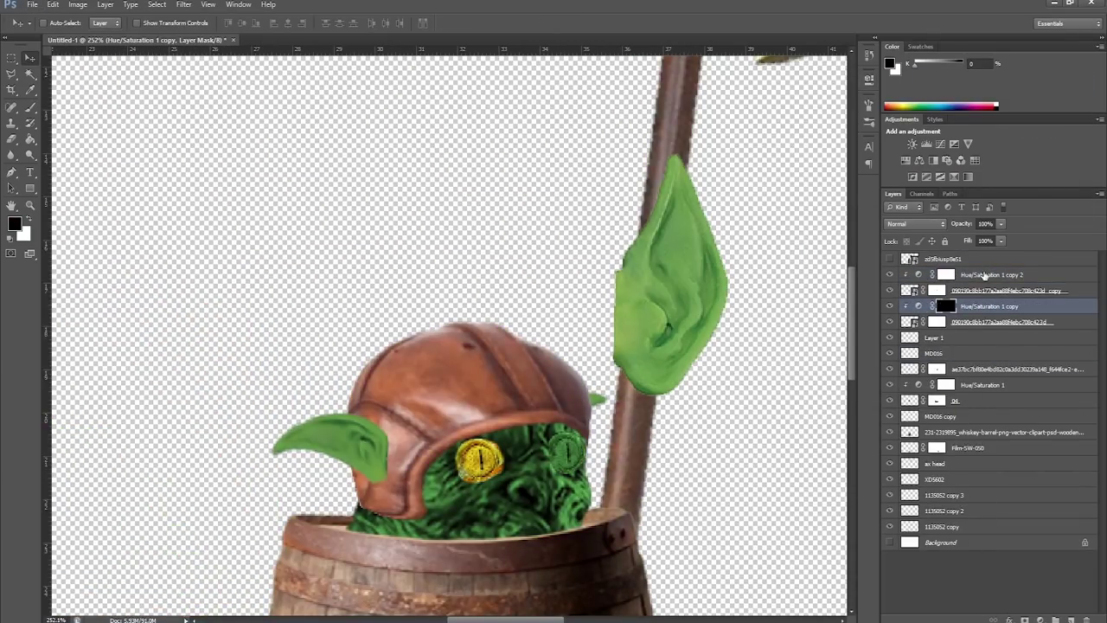
key("ctrl+i")
left_click_drag(982, 400, 980, 339)
right_click(852, 235)
left_click(890, 338)
key("ctrl+bracketleft")
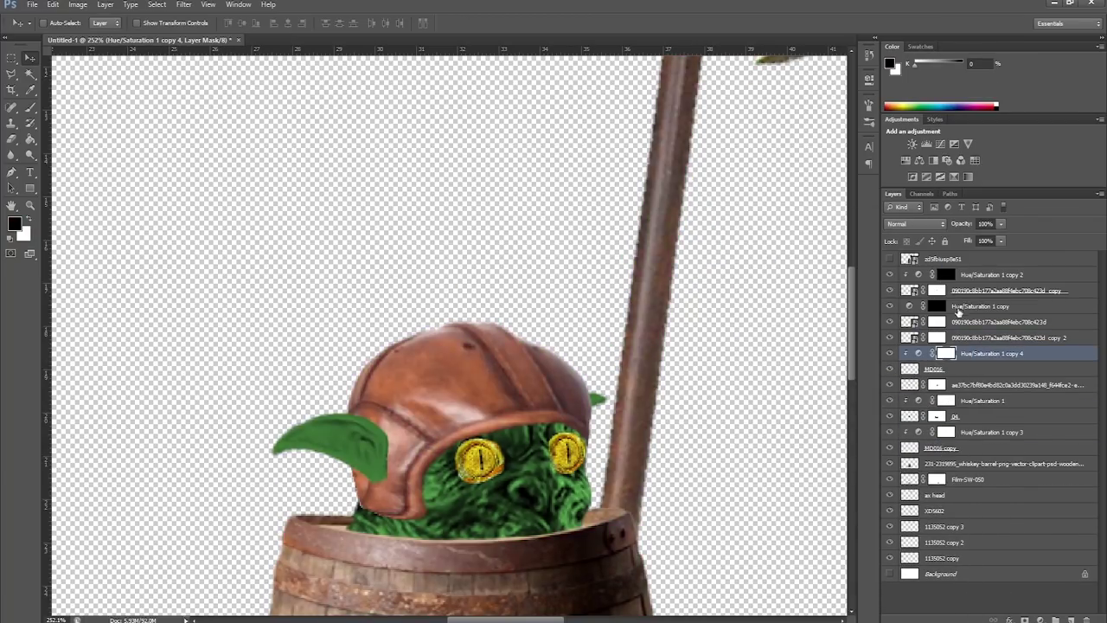
left_click(994, 322)
Shift one eye further right and delete the extra eye layer
scroll(484, 363, "down", 5)
left_click_drag(455, 363, 499, 365)
key("Delete")
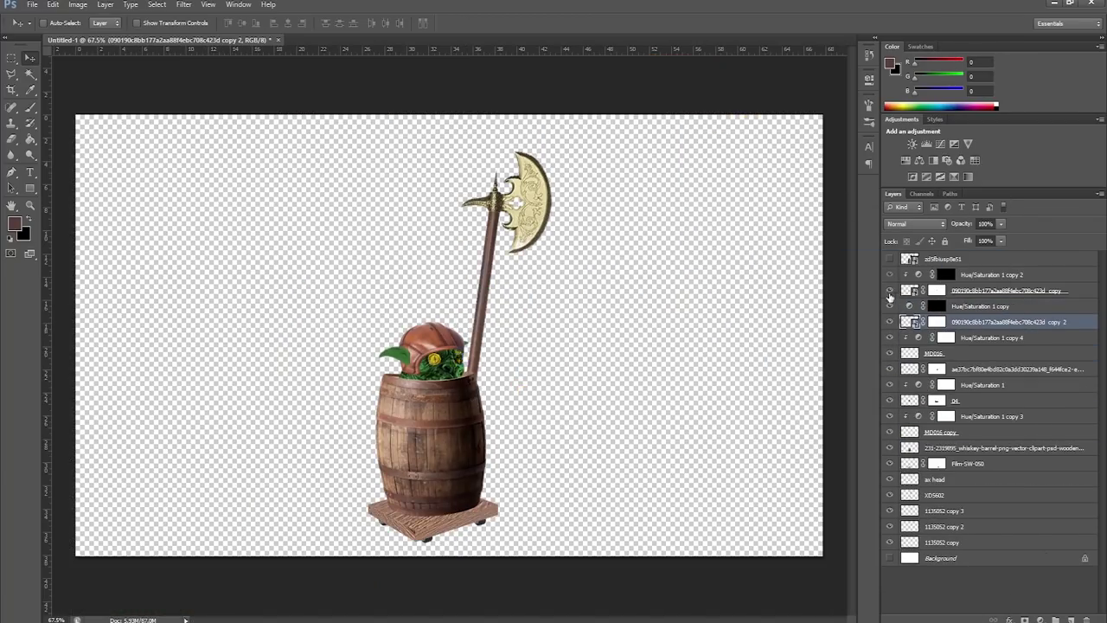
scroll(432, 358, "up", 5)
Set up a brush with black as the colour for the tint copy's mask
left_click(946, 305)
key("b")
key("d")
left_click(49, 22)
key("Return")
key("x")
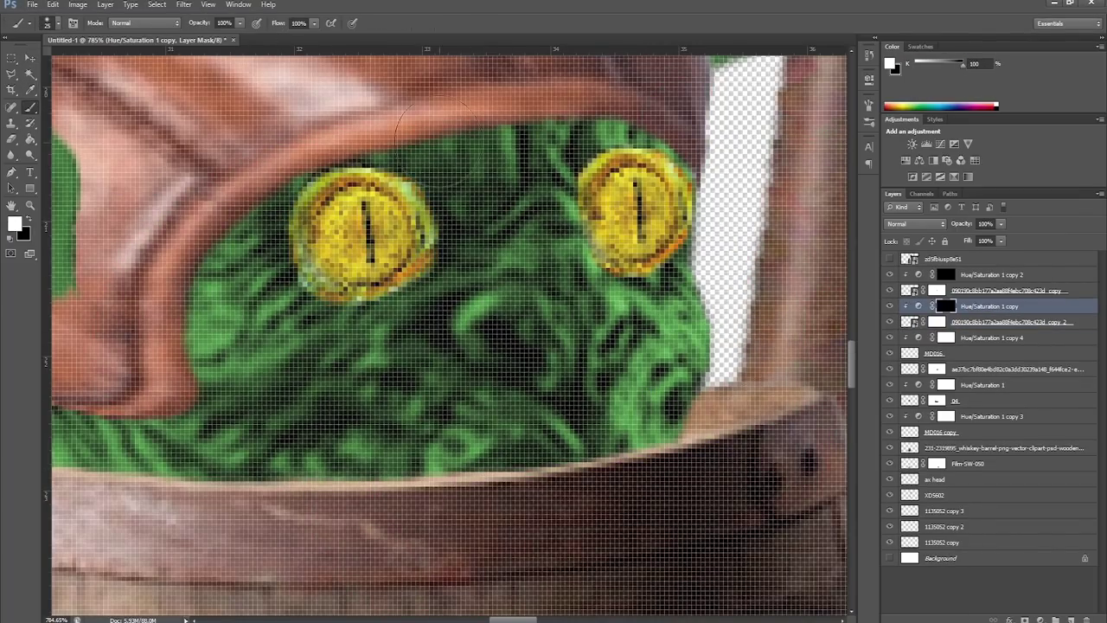
key("x")
scroll(309, 481, "down", 3)
Add a new Hue/Saturation adjustment for the eyes and paint its mask white
left_click(920, 160)
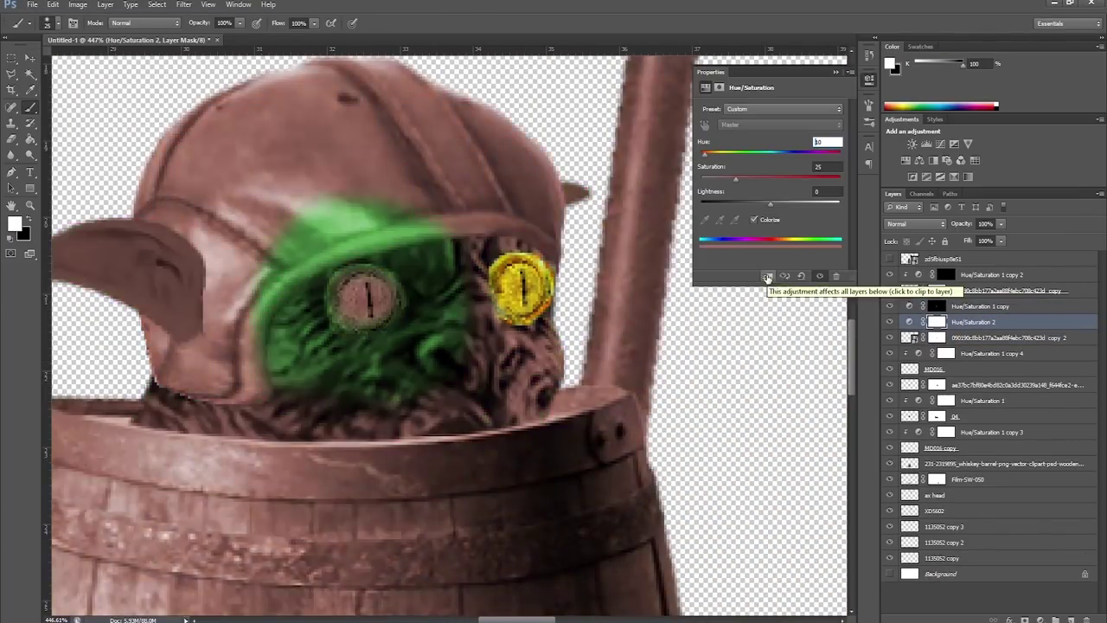
scroll(338, 320, "up", 2)
scroll(338, 319, "down", 5)
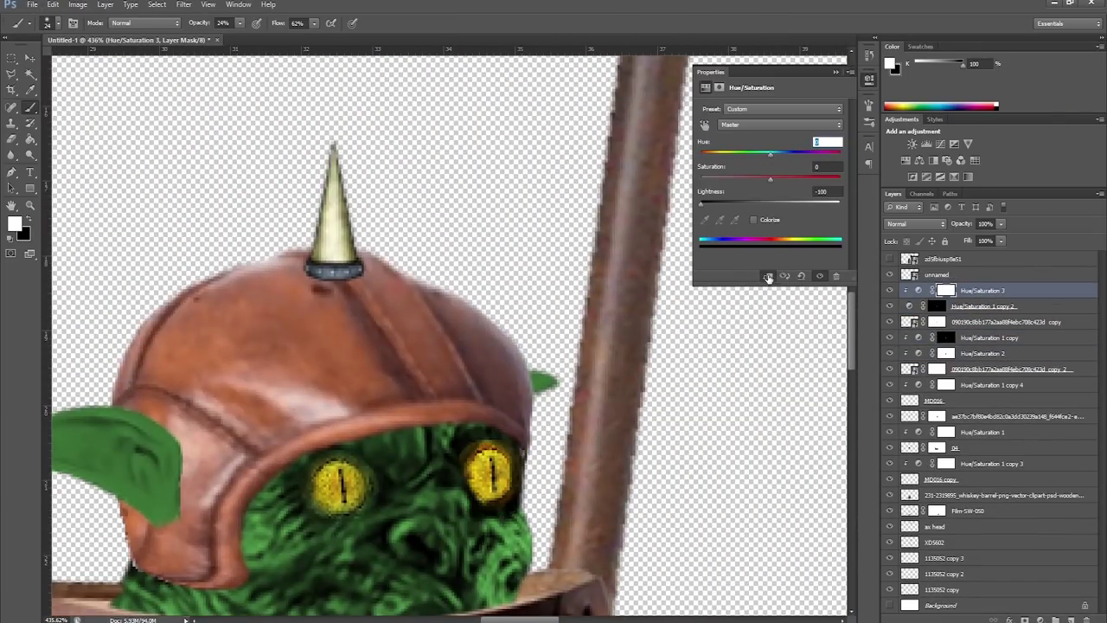
key("alt+bracketleft")
scroll(384, 572, "up", 3)
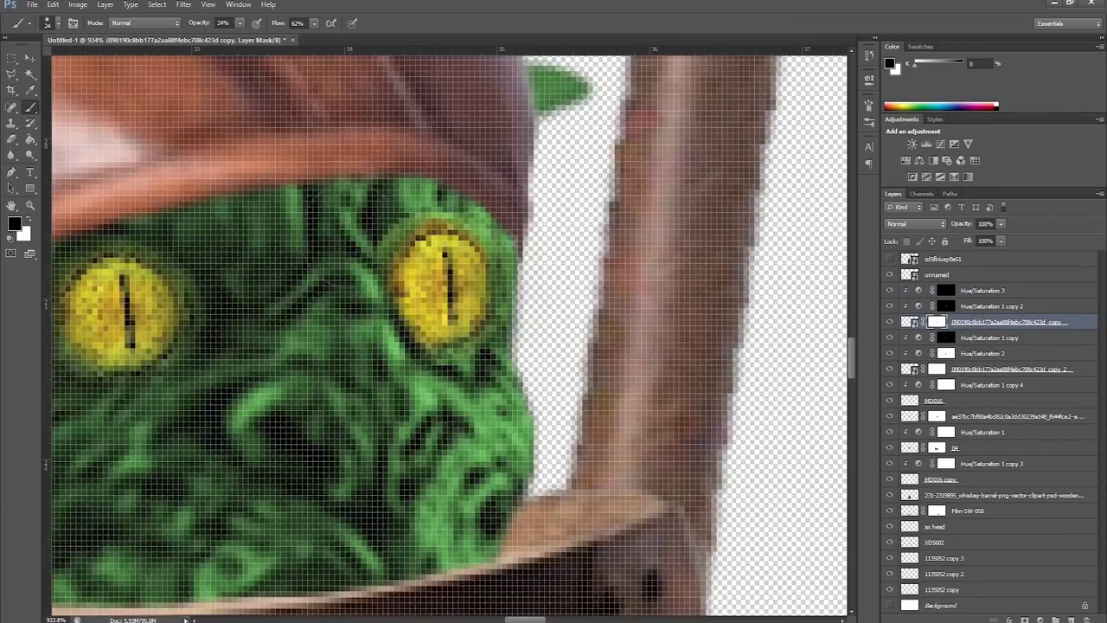
scroll(385, 572, "down", 4)
key("x")
scroll(381, 424, "up", 2)
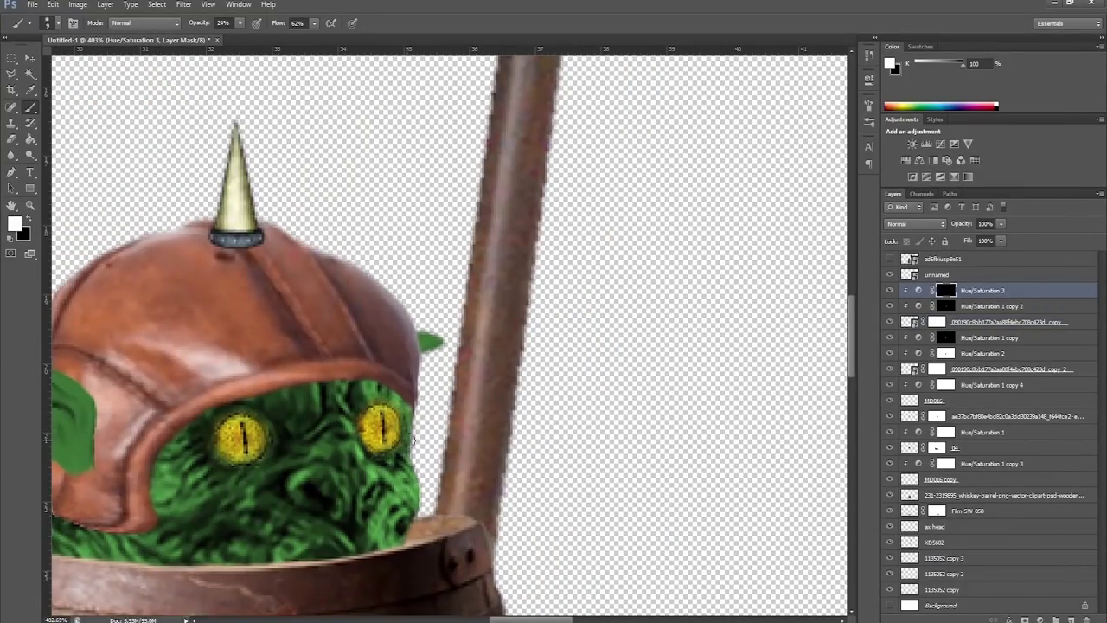
scroll(382, 423, "down", 1)
scroll(361, 474, "up", 2)
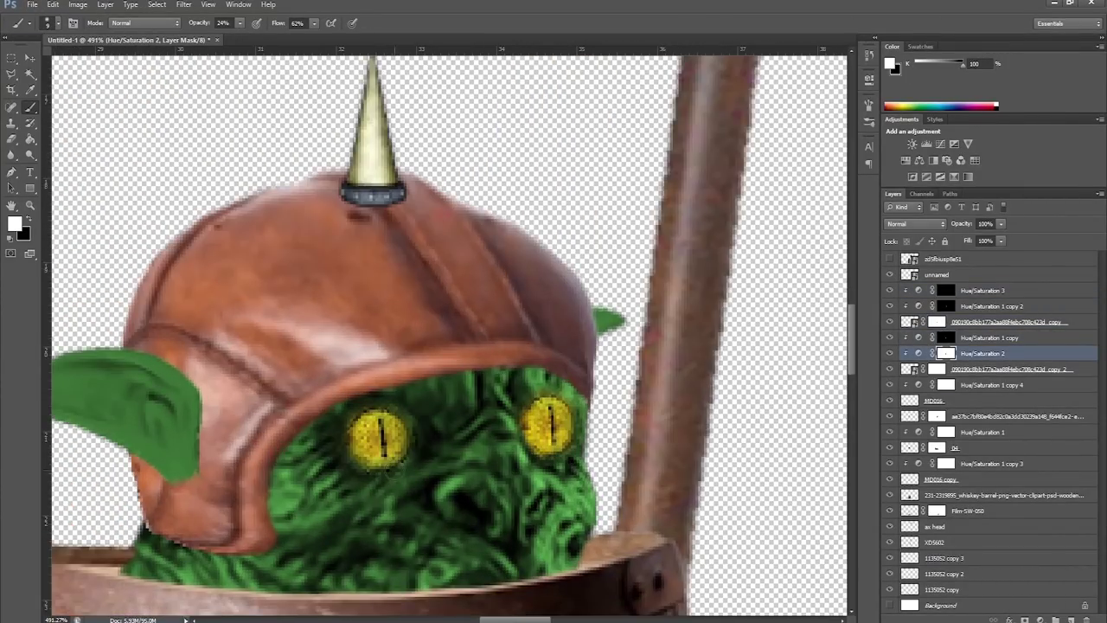
scroll(361, 474, "right", 1)
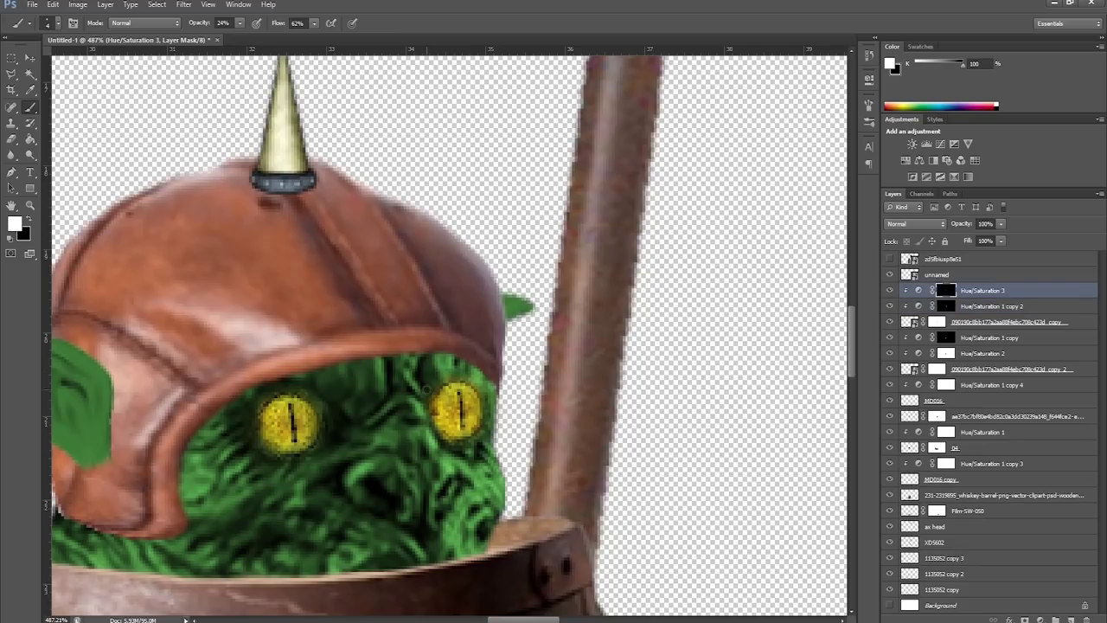
scroll(432, 389, "down", 10)
scroll(494, 476, "up", 6)
Move the unnamed spike layer lower in the layer stack
key("v")
key("alt+bracketright")
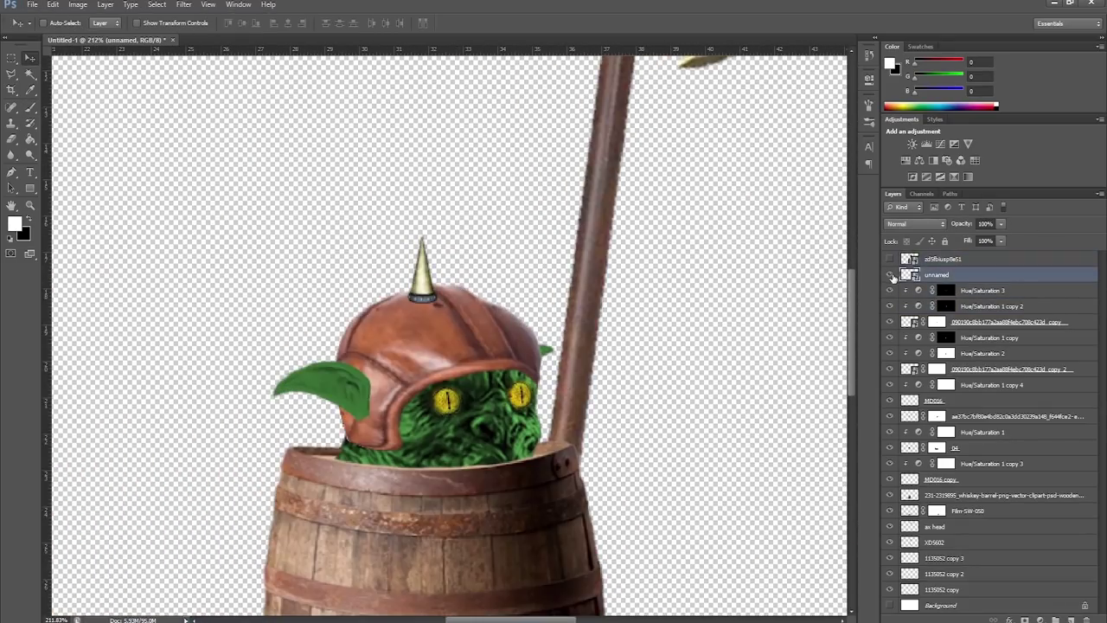
left_click_drag(890, 434, 891, 424)
scroll(382, 295, "down", 5)
Desaturate the axe head with a Saturation -100 Hue/Saturation layer, masking the handle back to brown
left_click(934, 526)
left_click(920, 160)
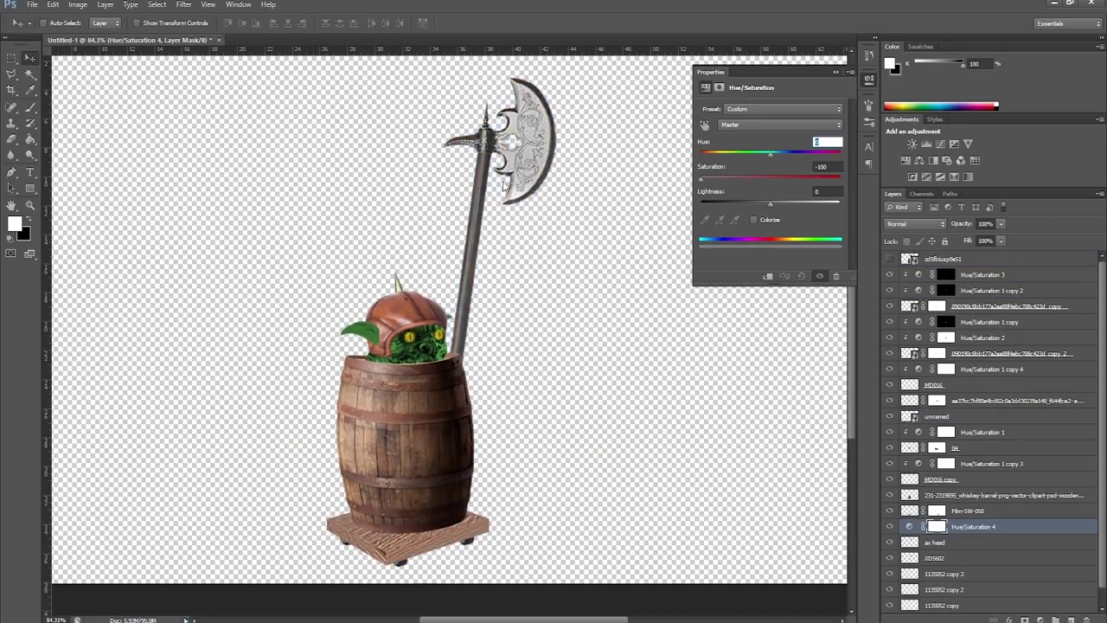
key("b")
key("x")
left_click(25, 22)
left_click_drag(481, 173, 458, 337)
scroll(475, 216, "up", 5)
scroll(475, 216, "down", 6)
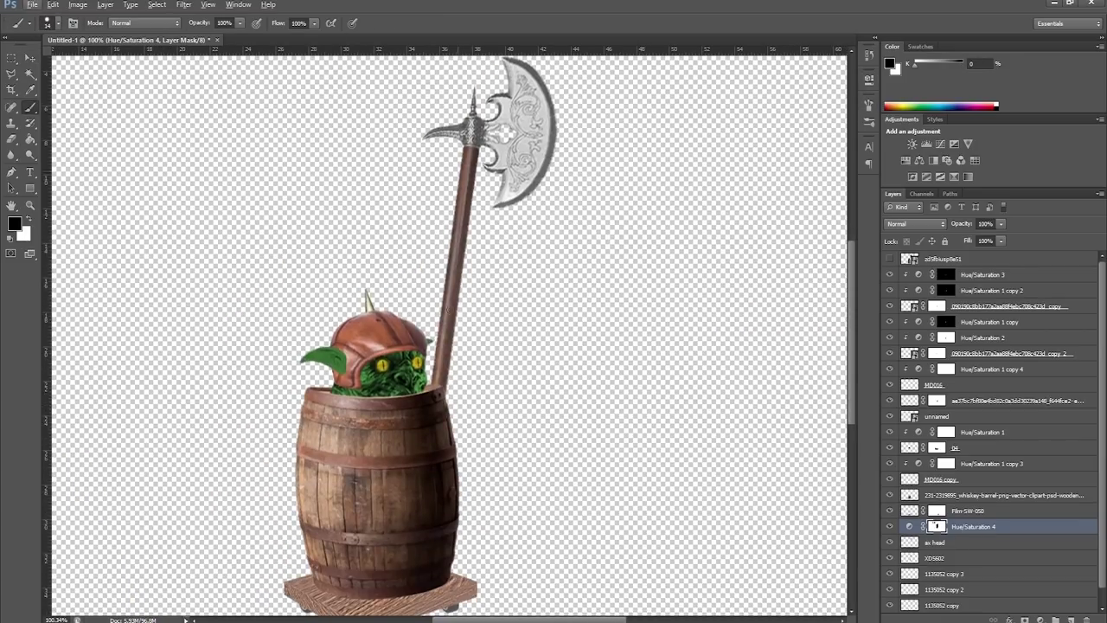
Show and select the top red paint layer to change its blend mode
left_click(889, 259)
left_click(942, 259)
left_click(915, 223)
Blend the red paint layer as Overlay and set the brush flow to 100%
left_click(916, 370)
scroll(441, 168, "up", 3)
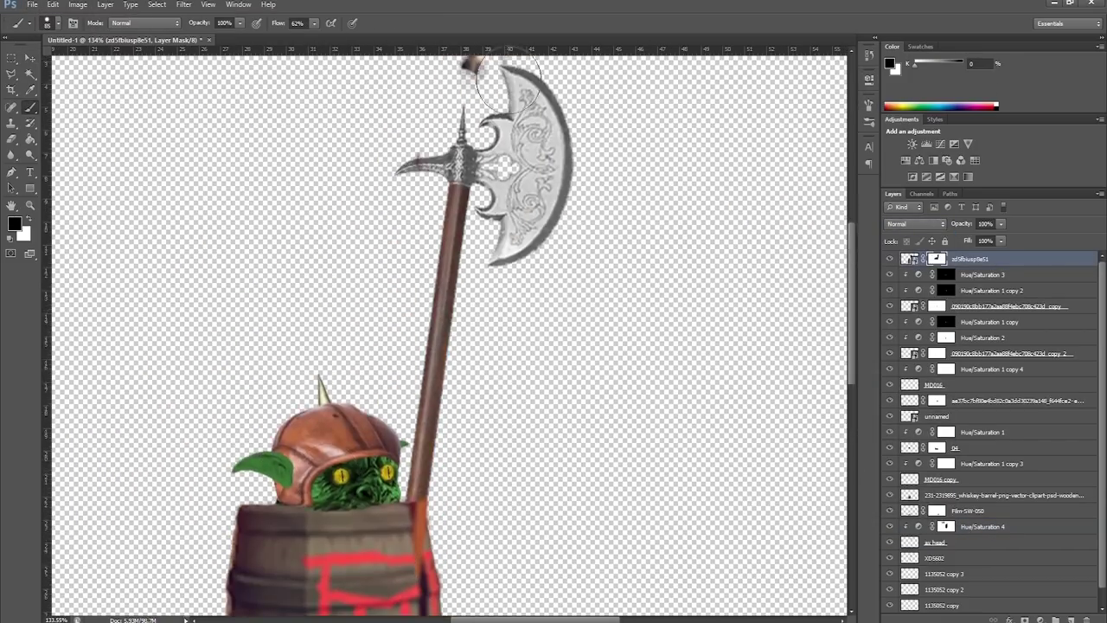
scroll(454, 155, "up", 5)
key("x")
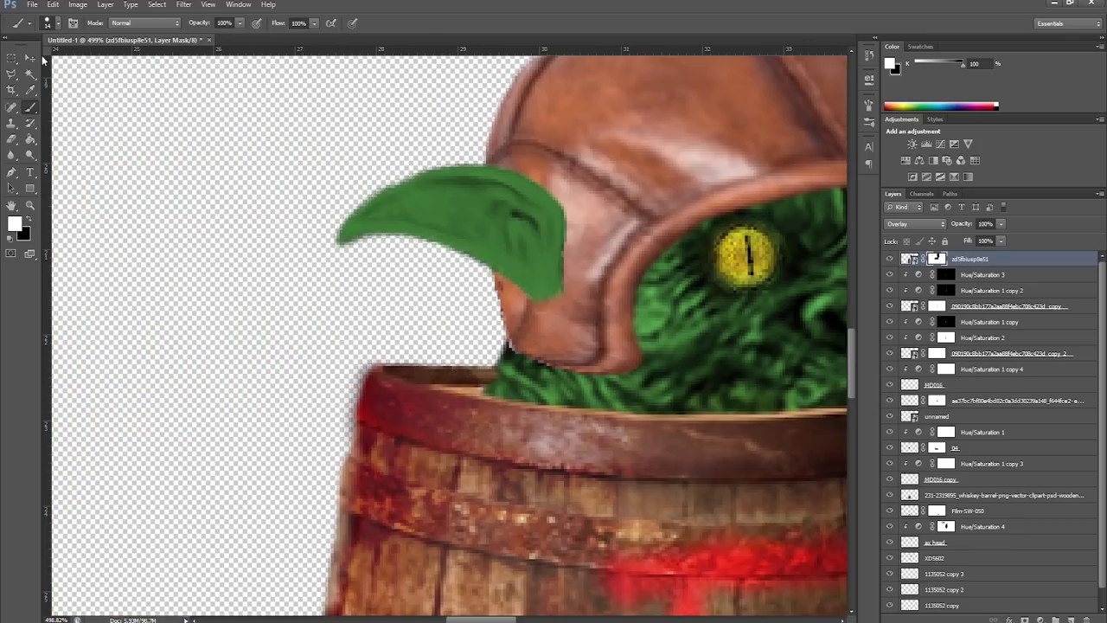
scroll(454, 156, "down", 6)
key("shift+0")
scroll(519, 346, "right", 3)
scroll(303, 452, "up", 4)
key("x")
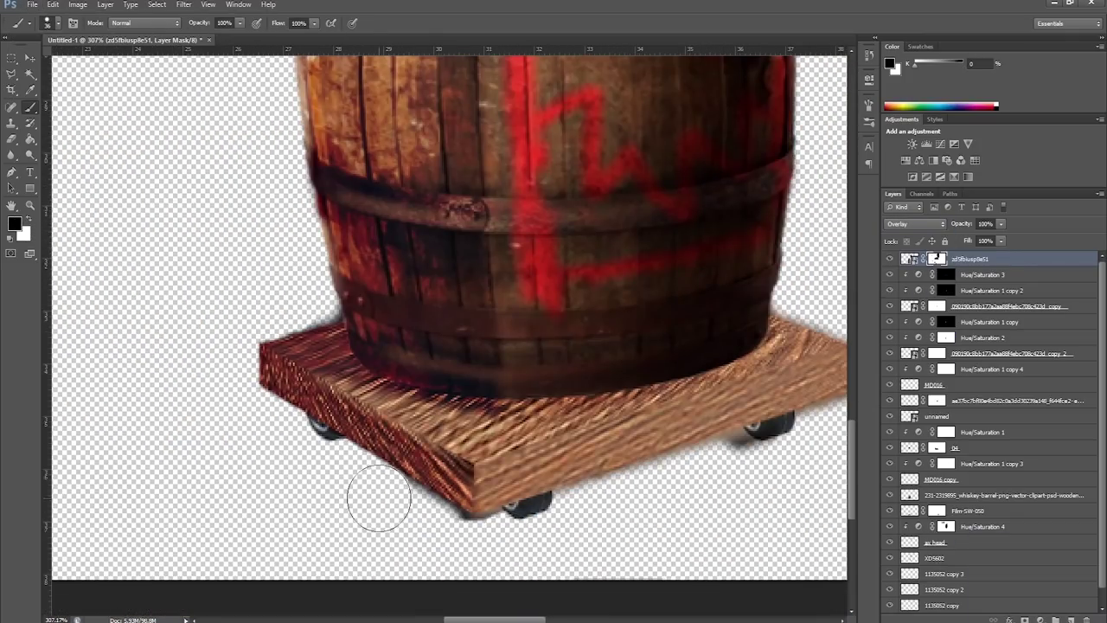
scroll(653, 494, "right", 3)
scroll(432, 303, "down", 4)
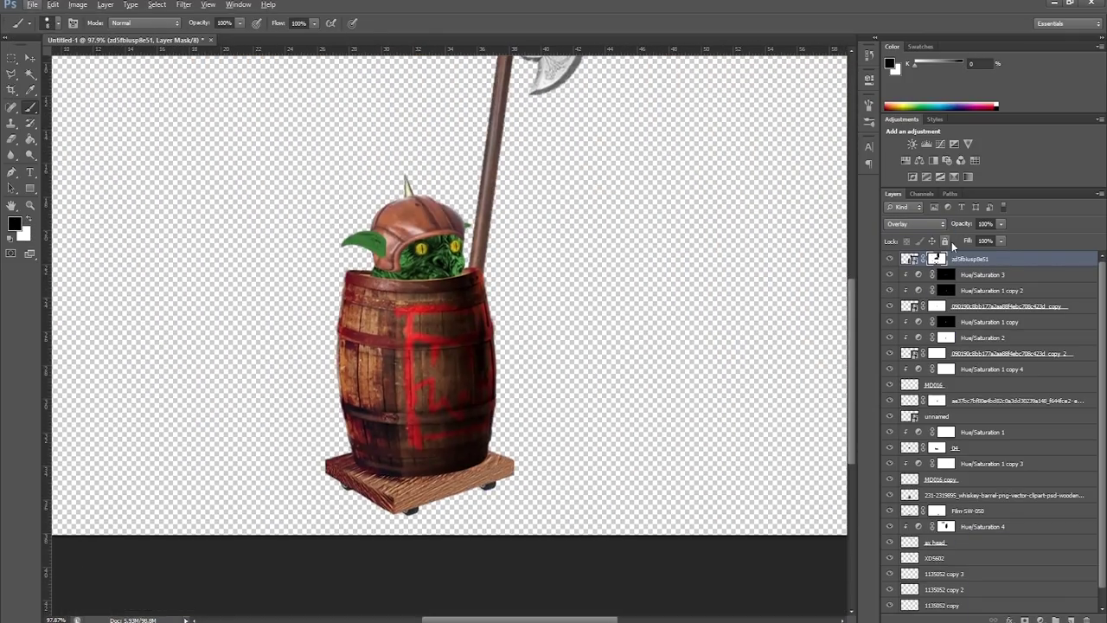
Add a black-masked Hue/Saturation adjustment and paint it white at 11% brush opacity
left_click(905, 160)
key("x")
scroll(380, 346, "up", 3)
key("3")
key("shift+3")
key("shift+6")
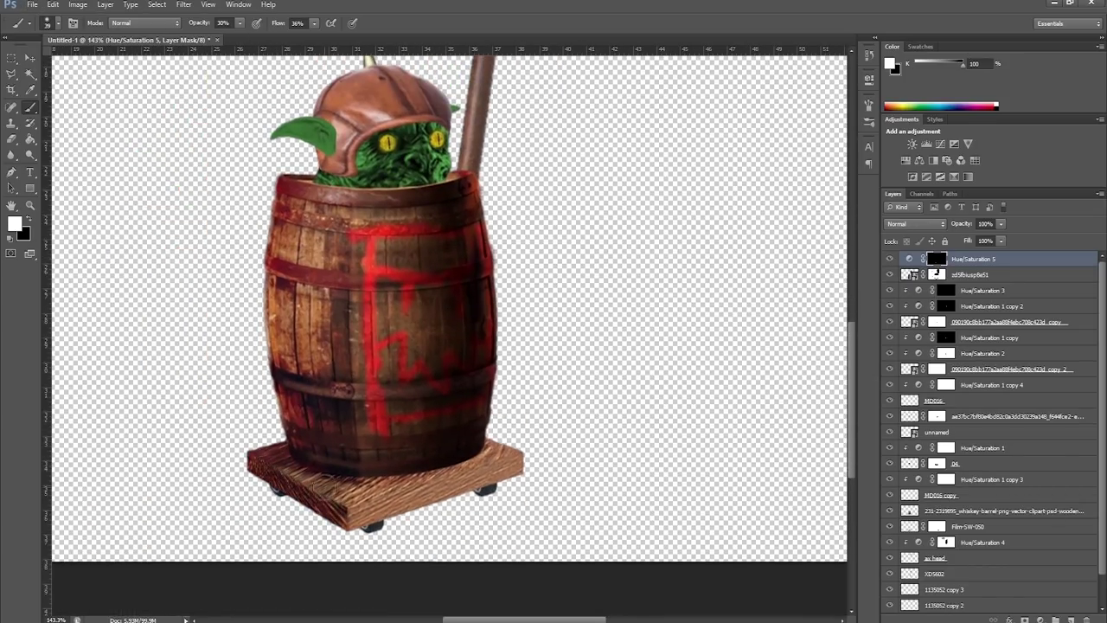
scroll(394, 480, "up", 3)
scroll(541, 445, "down", 4)
key("1")
key("1")
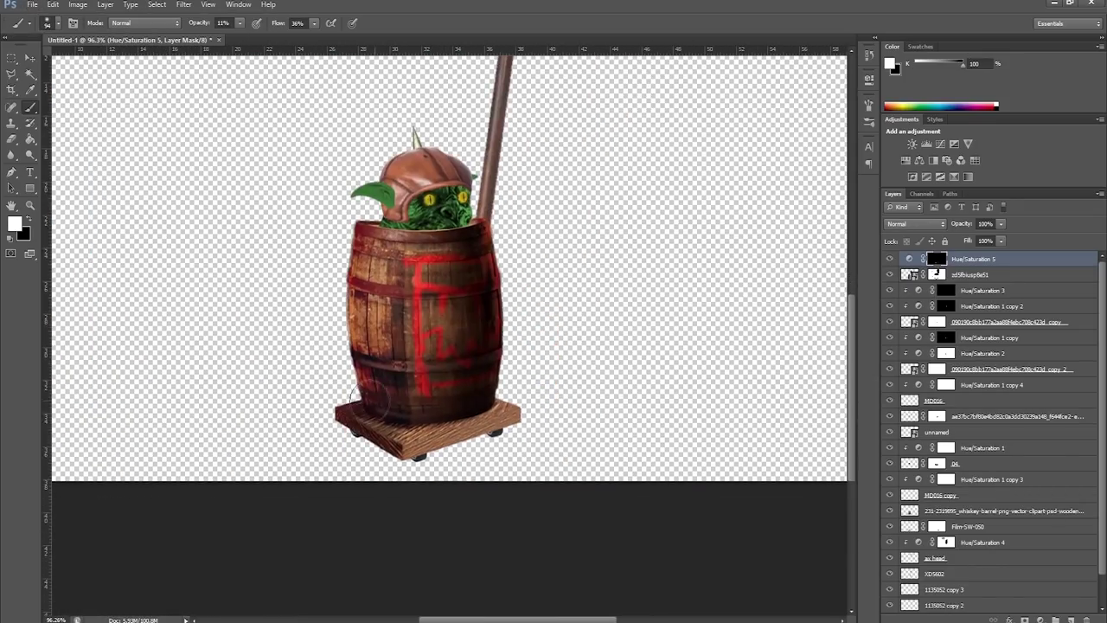
scroll(587, 463, "up", 3)
Add another Hue/Saturation adjustment for the goblin, painting its mask at 72% opacity
key("x")
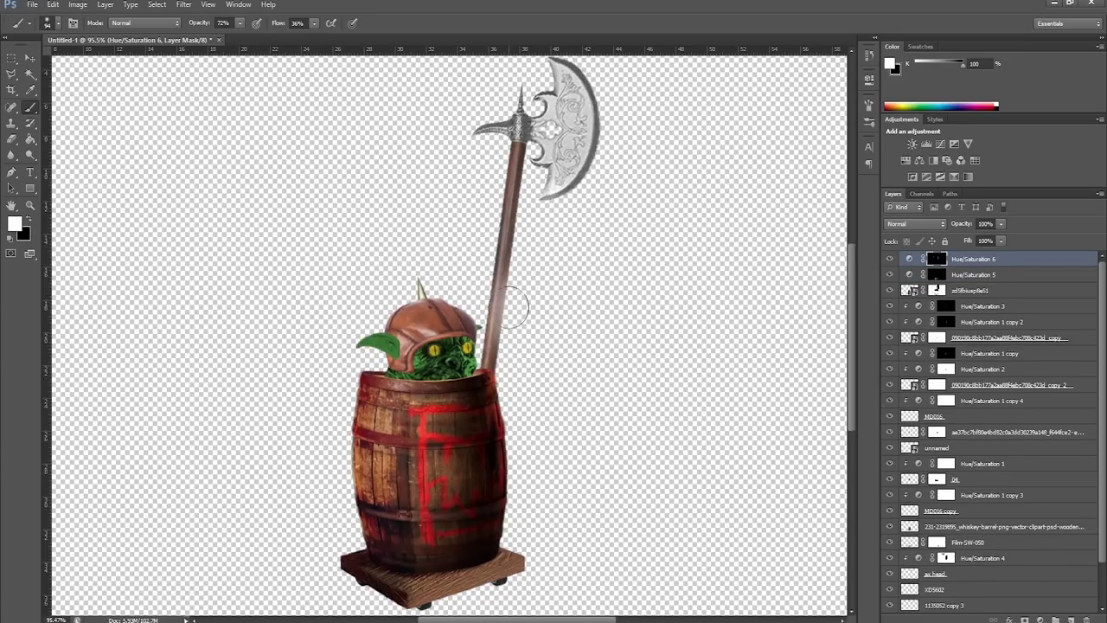
scroll(704, 376, "up", 1)
key("7")
key("2")
key("alt+bracketleft")
key("alt+bracketleft")
key("alt+bracketleft")
left_click(51, 23)
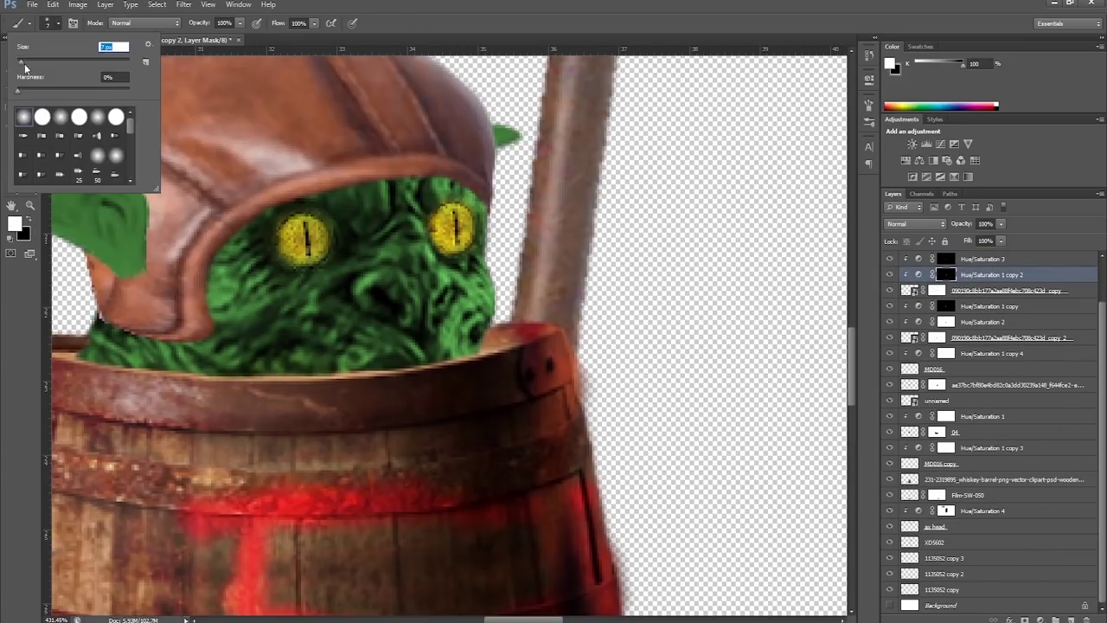
left_click(942, 275)
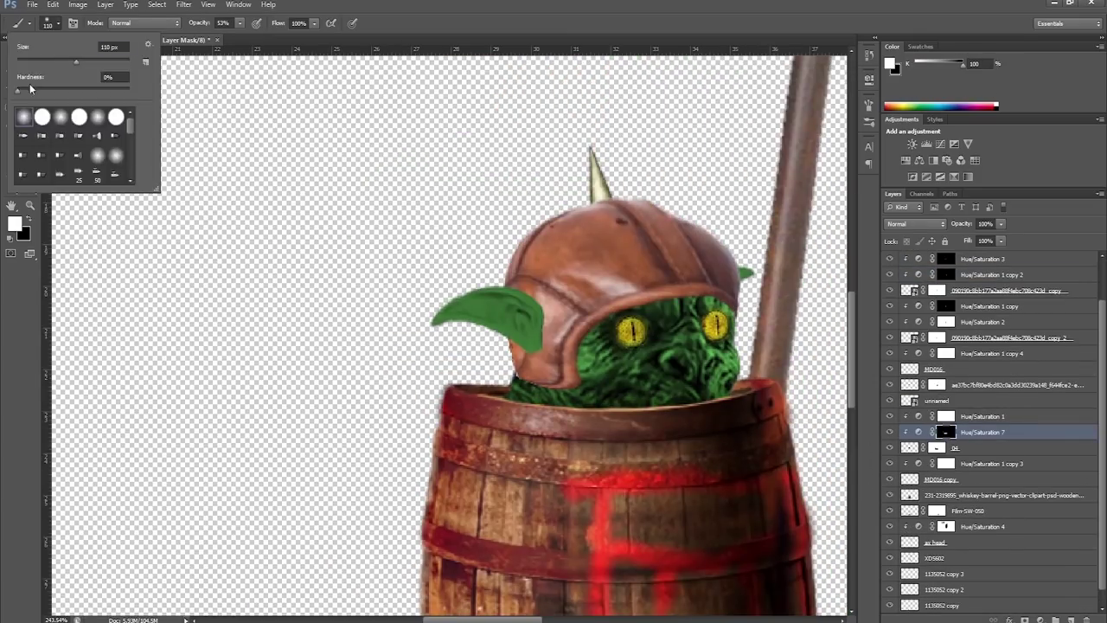
key("Escape")
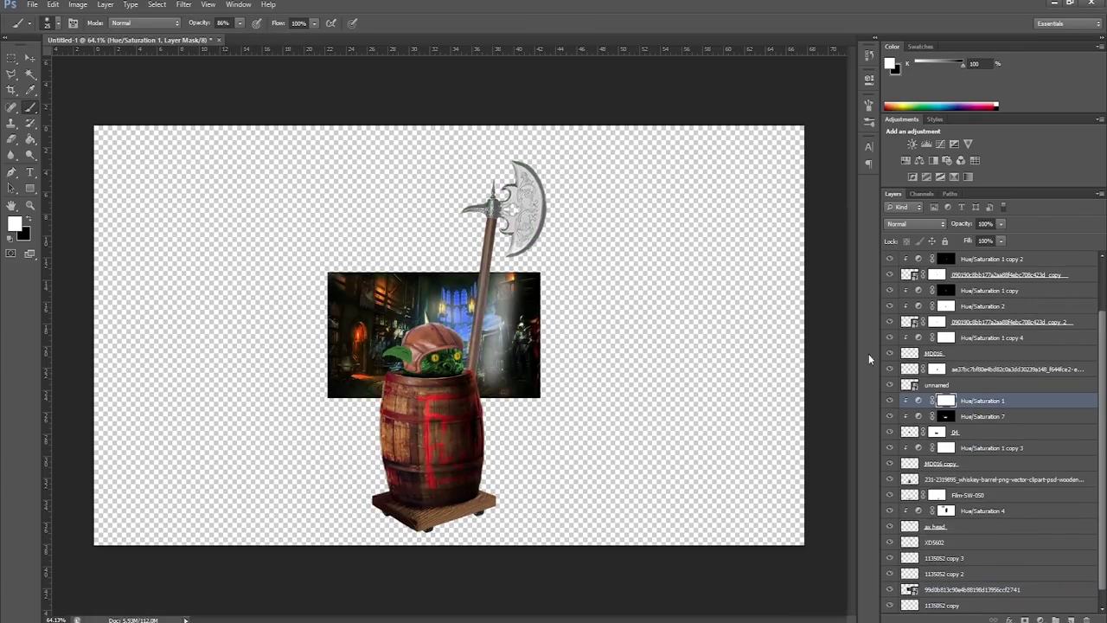
Place the fantasy_castle_room_dark_1920x1080 image and merge the wheel layers into one
left_click_drag(433, 332, 968, 589)
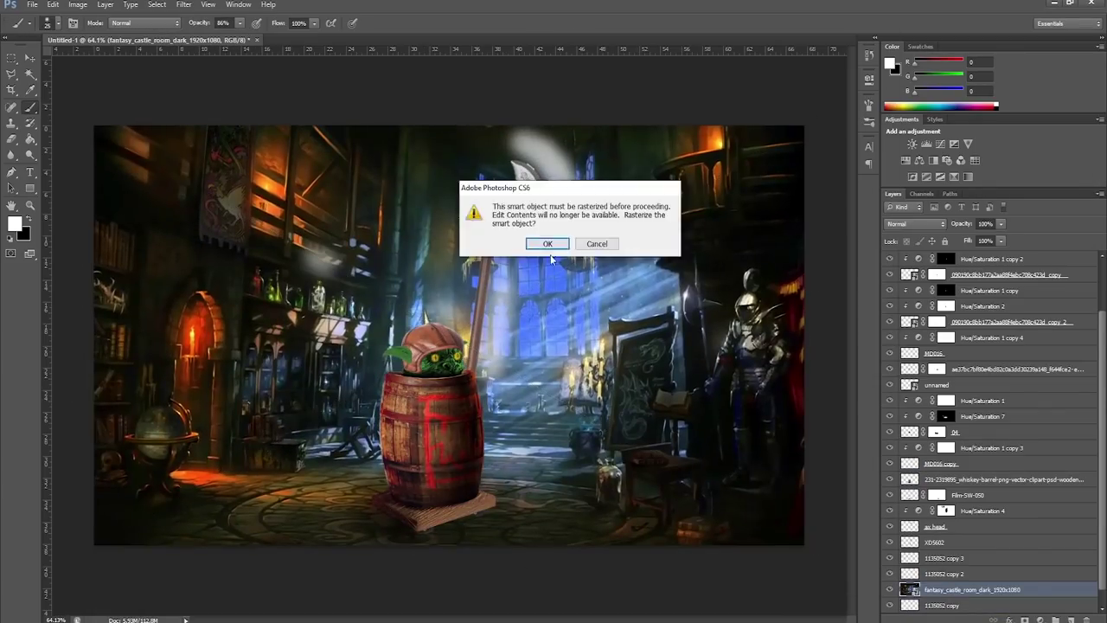
key("Return")
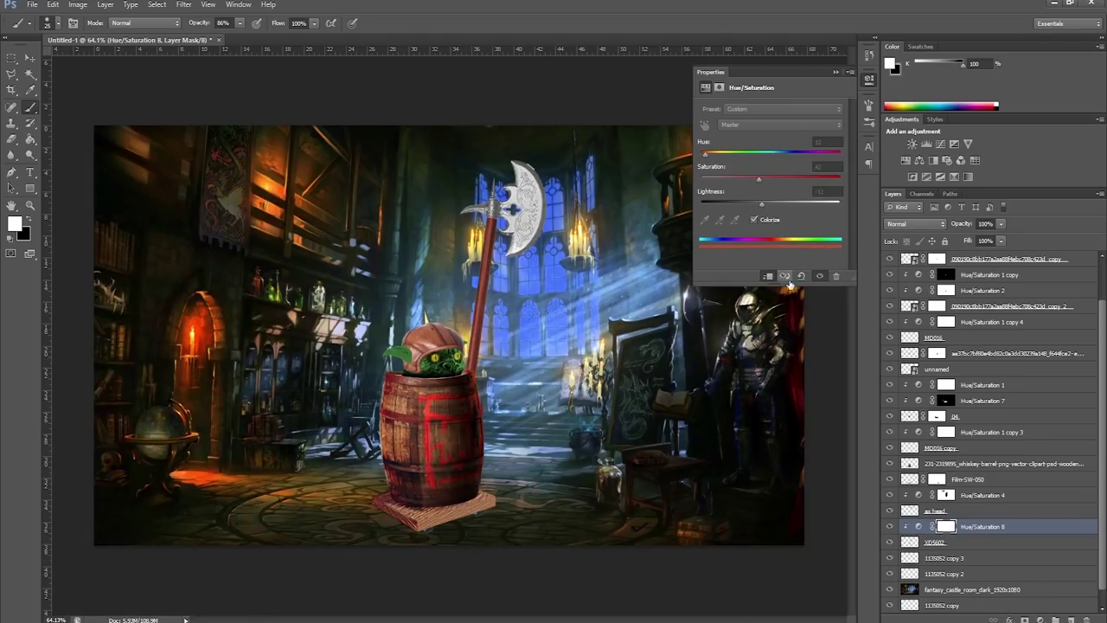
right_click(882, 557)
left_click_drag(379, 528, 402, 529)
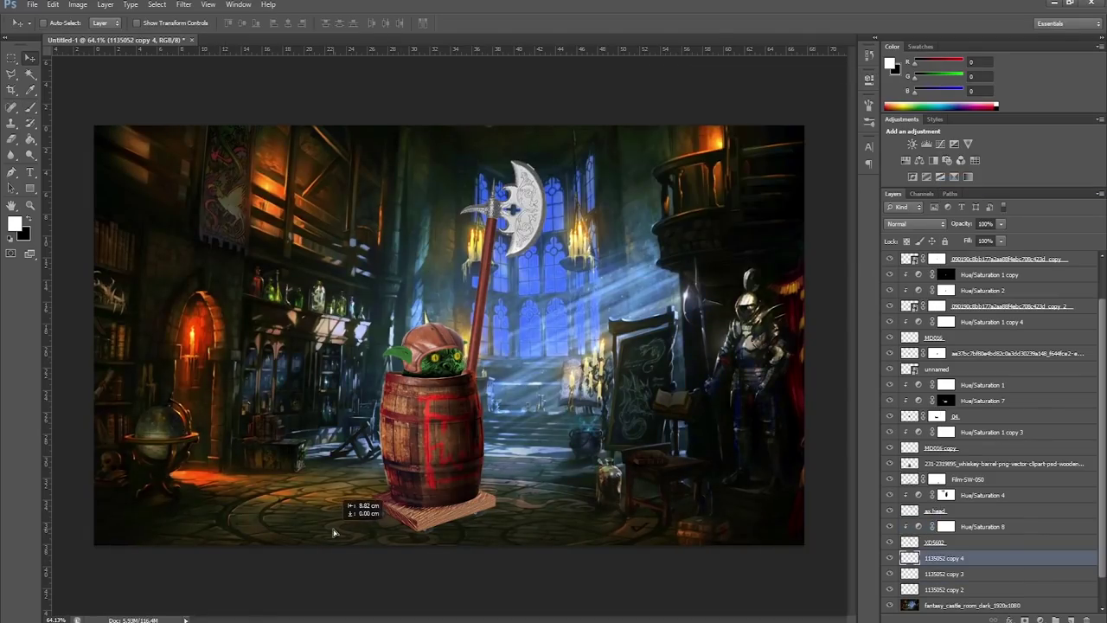
scroll(364, 523, "up", 3)
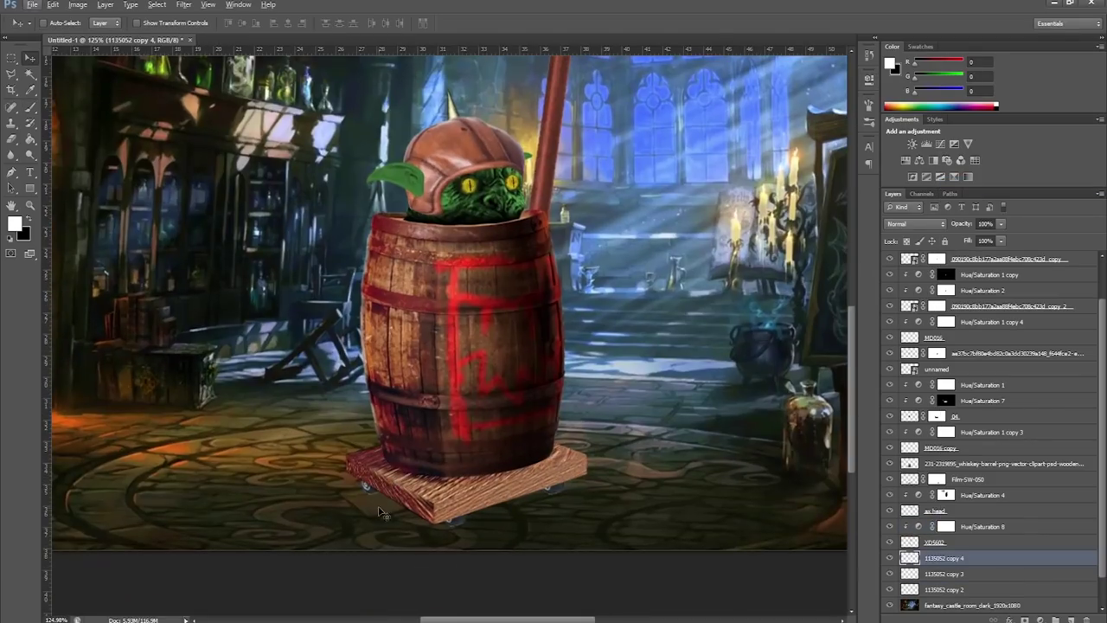
left_click(967, 592, "shift")
key("ctrl+e")
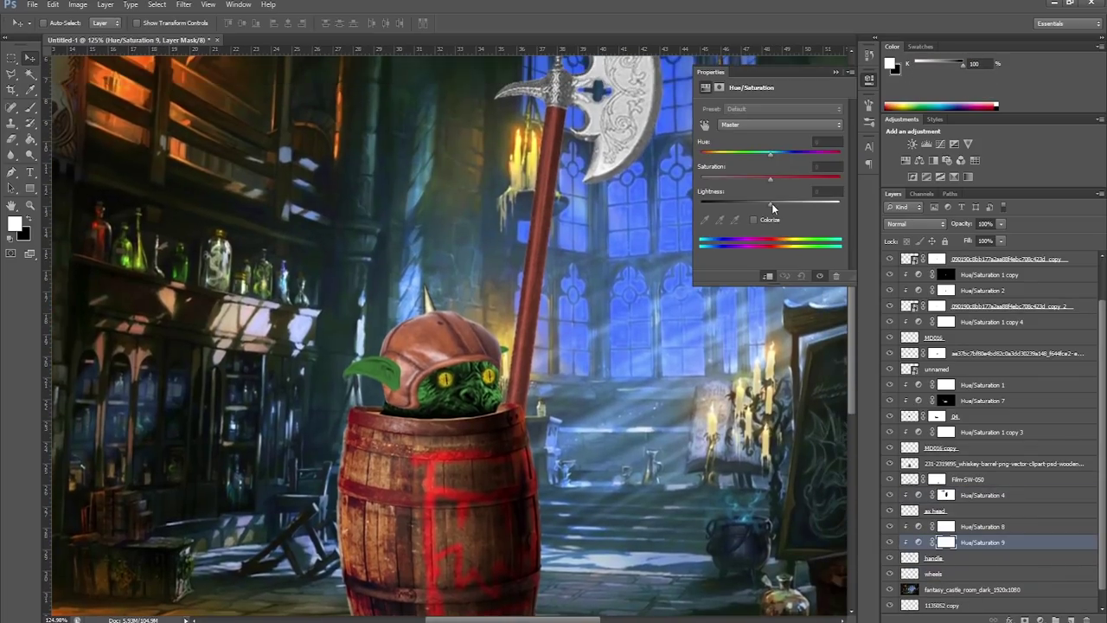
Add two black-masked Hue/Saturation adjustments for the axe handle, clipping the second to it
left_click_drag(771, 203, 703, 203)
key("ctrl+i")
key("b")
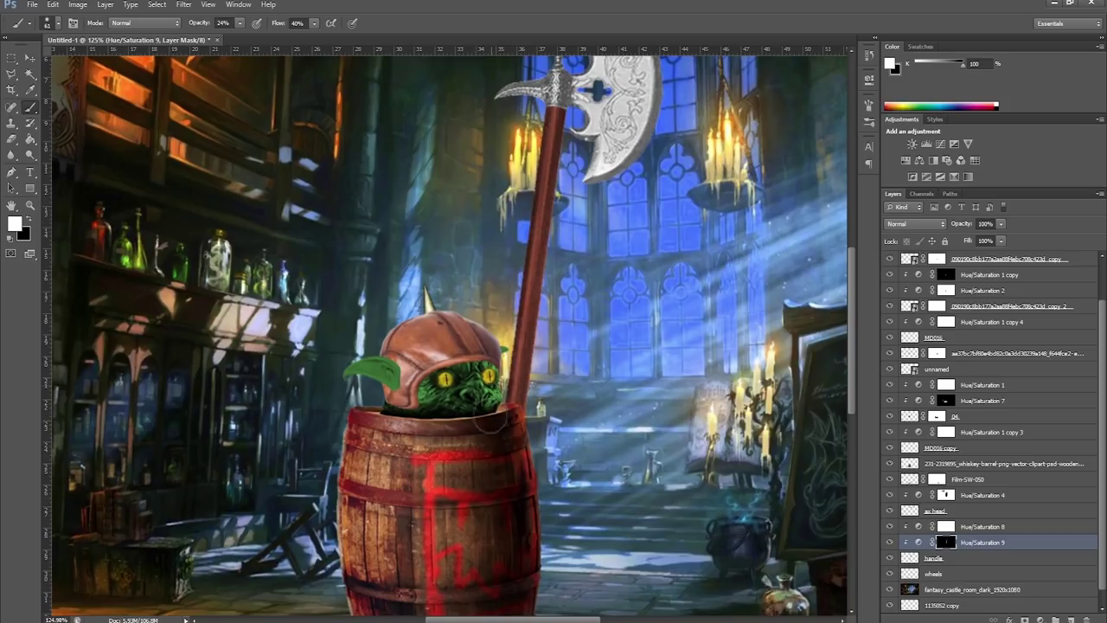
left_click(933, 557)
left_click(919, 160)
key("ctrl+i")
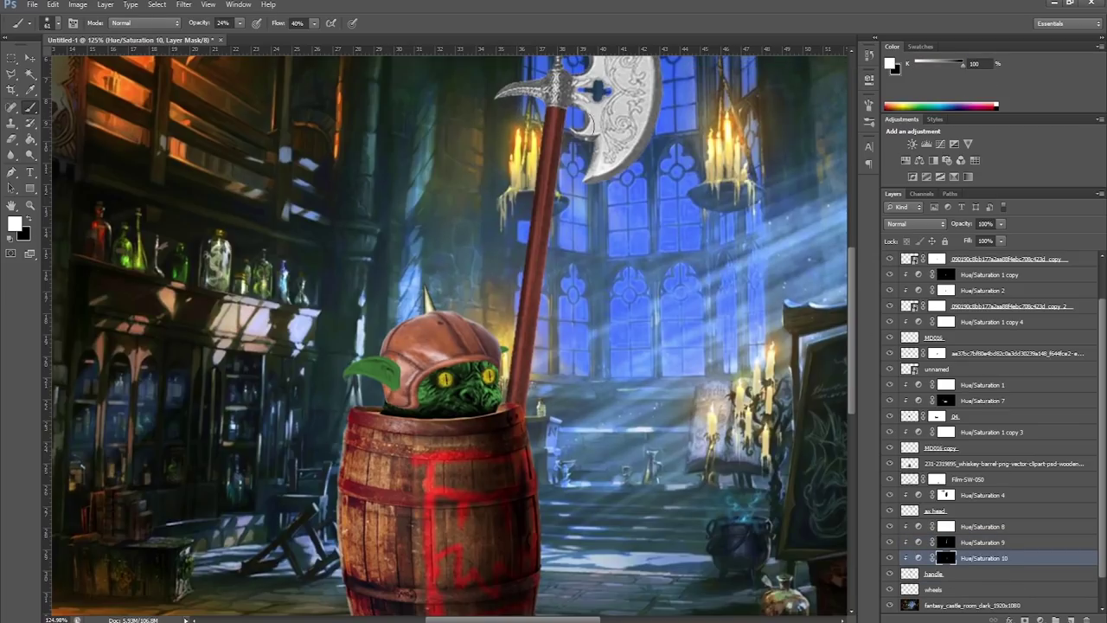
key("ctrl+0")
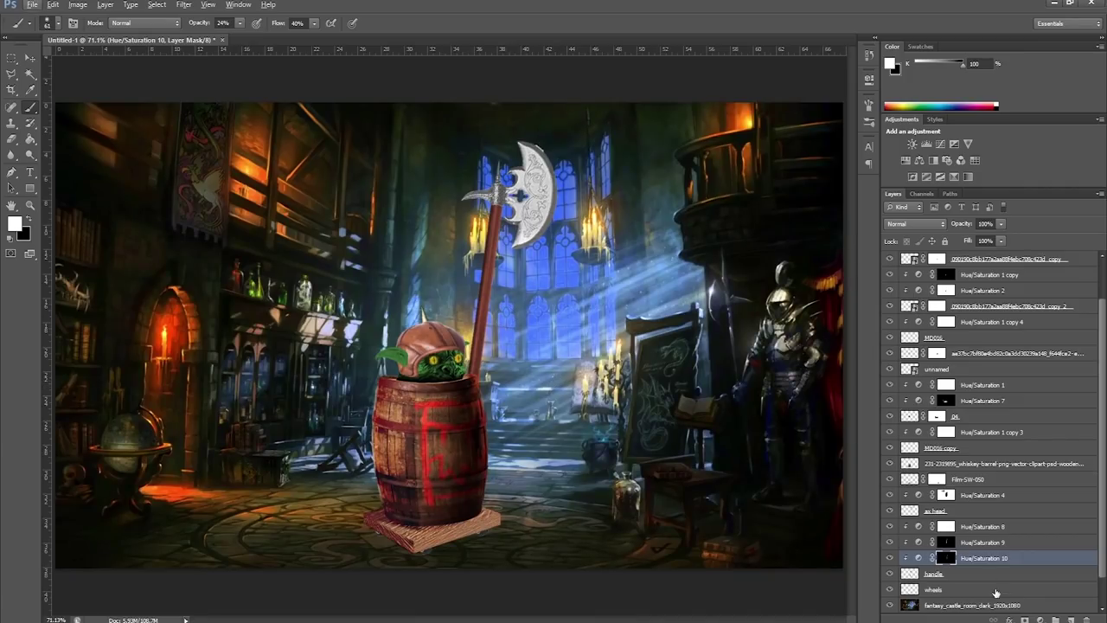
Select all character layers down to the wheels and nudge them left
left_click(994, 259)
left_click(933, 589, "shift")
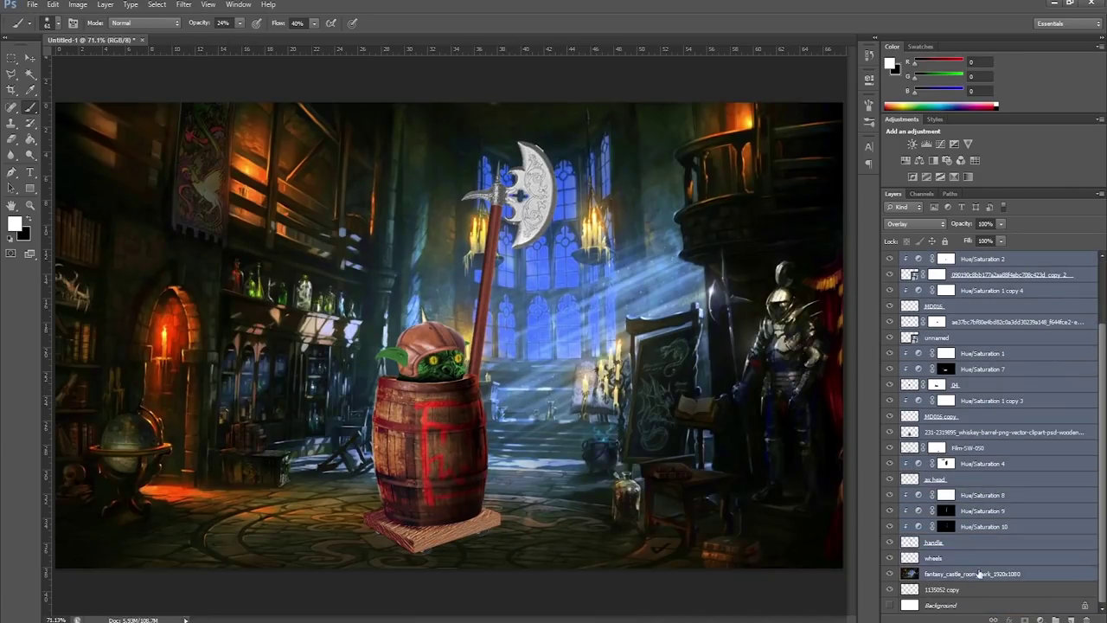
key("v")
left_click_drag(410, 415, 363, 415)
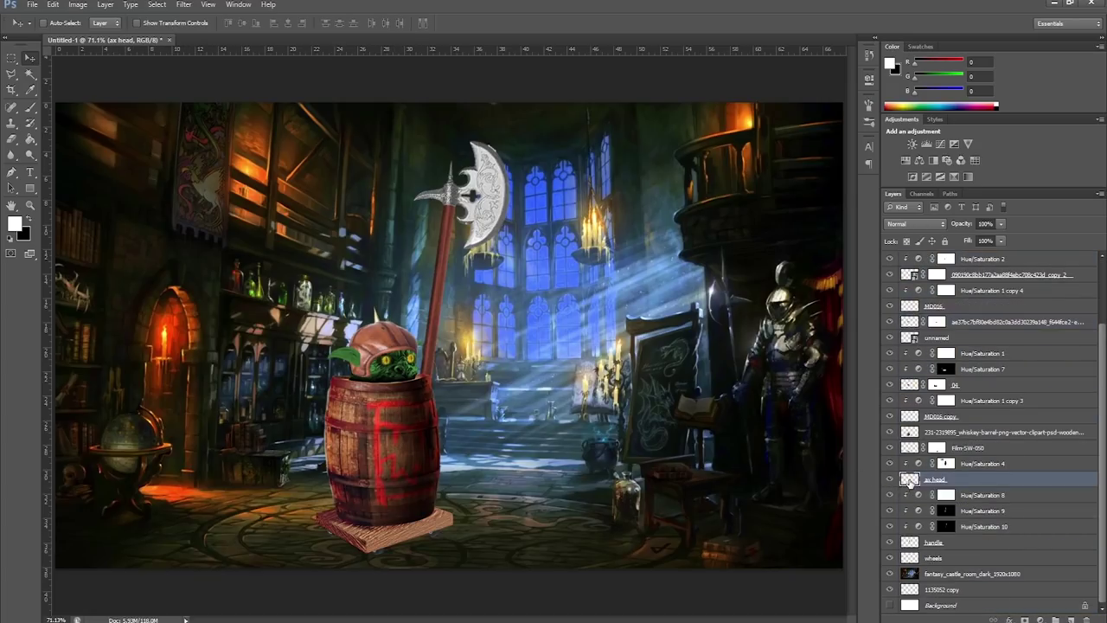
Give the ax head layer a Reveal All mask and paint its edges black
left_click(105, 4)
left_click(251, 135)
key("b")
key("x")
scroll(504, 140, "up", 10)
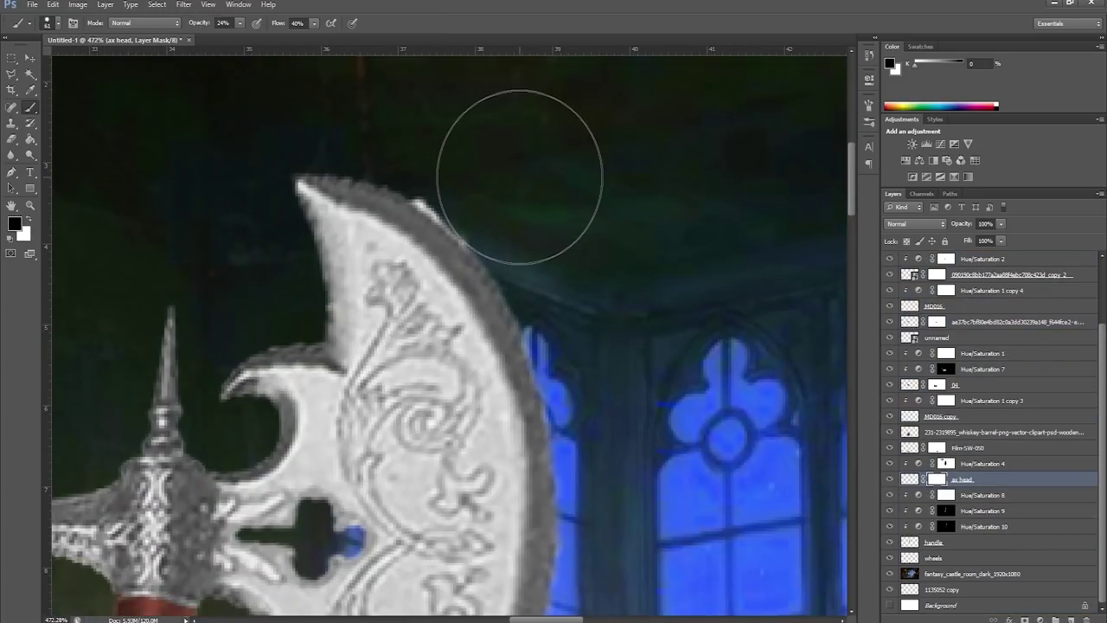
scroll(528, 185, "down", 11)
Add Hue/Saturation 11 clipped to the layer below with a black mask
left_click(947, 463)
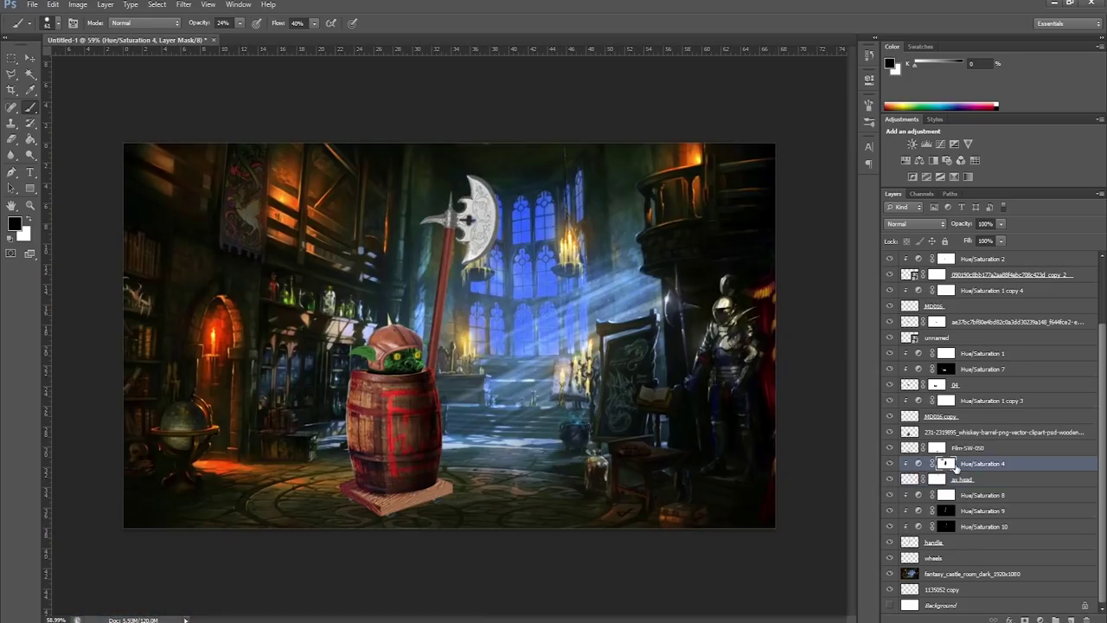
left_click(922, 160)
left_click(840, 71)
key("ctrl+i")
Switch to a white brush and zoom out to see the whole barrel
key("x")
left_click(48, 22)
key("Escape")
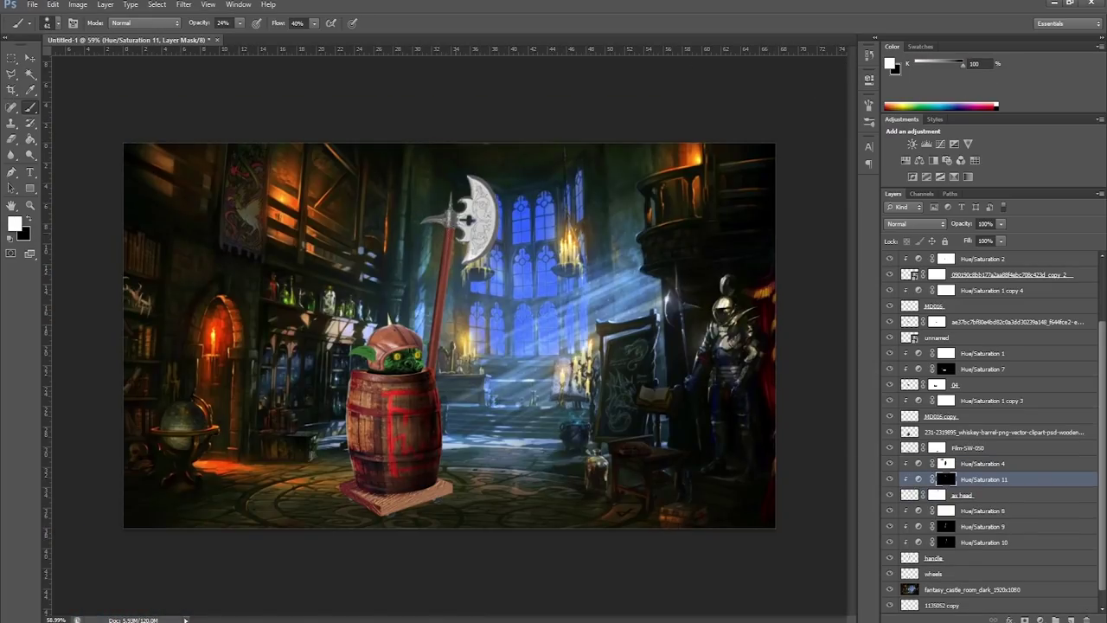
scroll(483, 208, "up", 5)
scroll(474, 197, "up", 3)
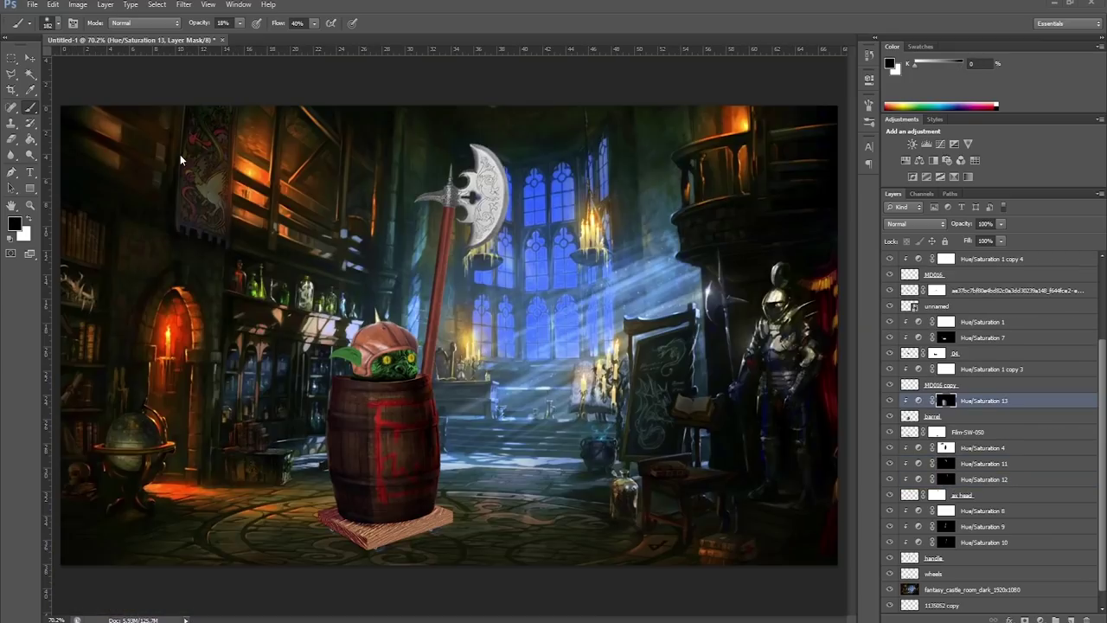
key("ctrl+minus")
scroll(435, 454, "up", 5)
scroll(458, 360, "down", 1)
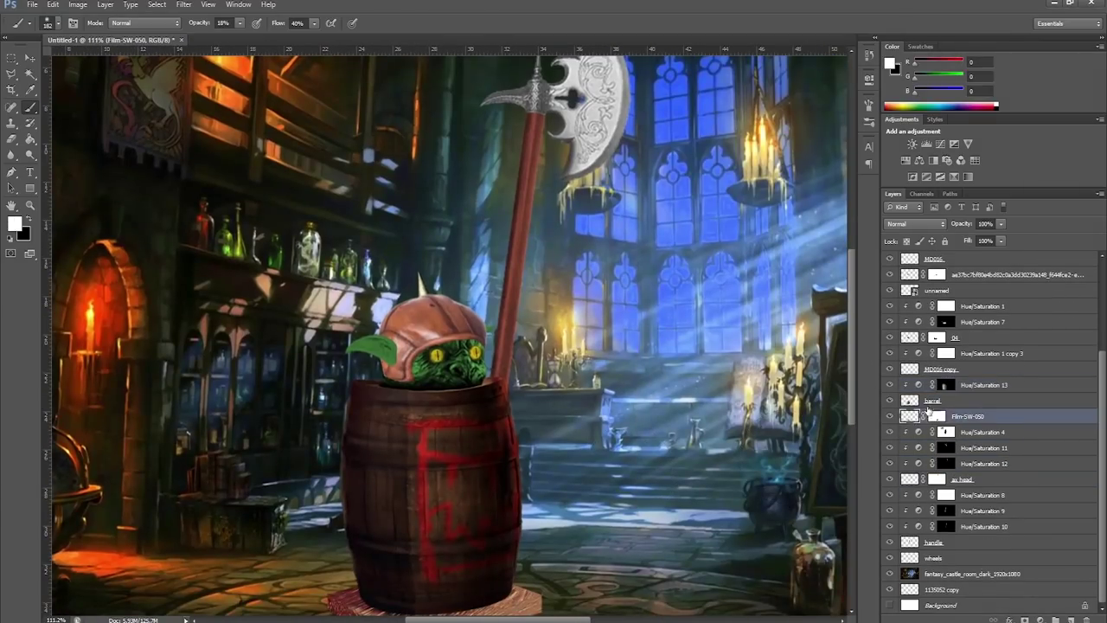
scroll(480, 450, "down", 3)
Paint the barrel and base masks at about 61% opacity with a slightly larger brush
key("6")
key("1")
scroll(418, 596, "down", 3)
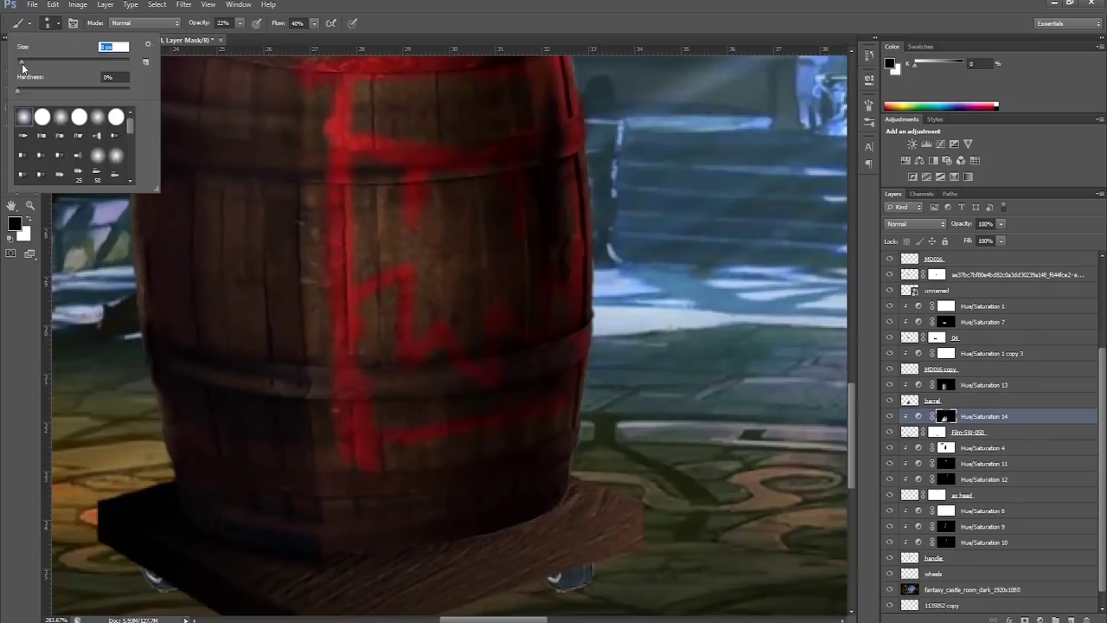
key("Return")
key("x")
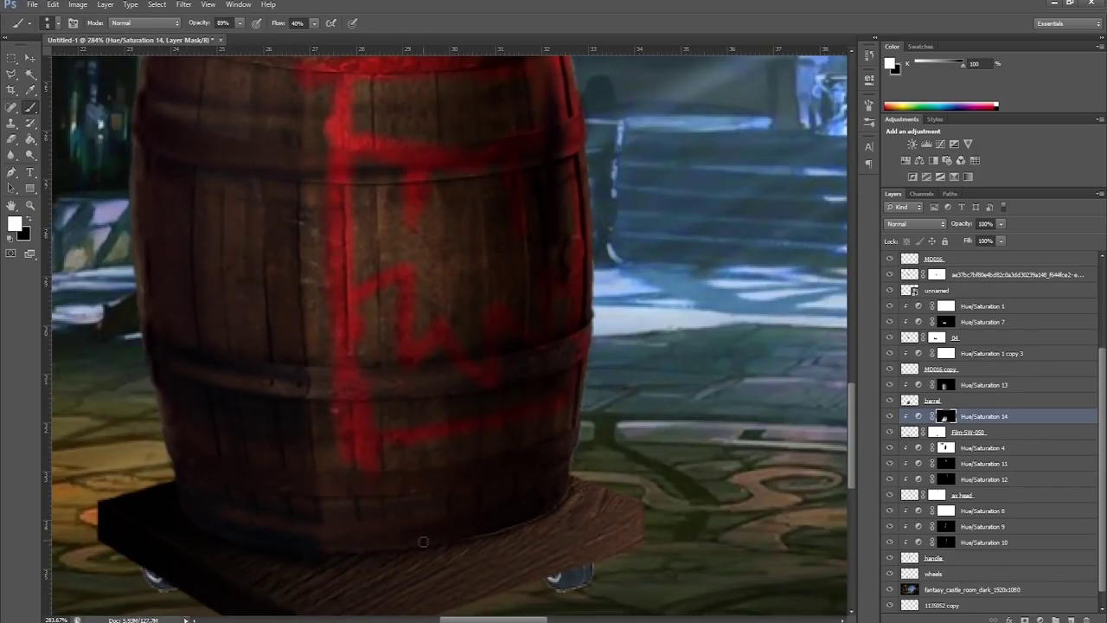
scroll(423, 541, "up", 1)
key("]")
key("]")
key("]")
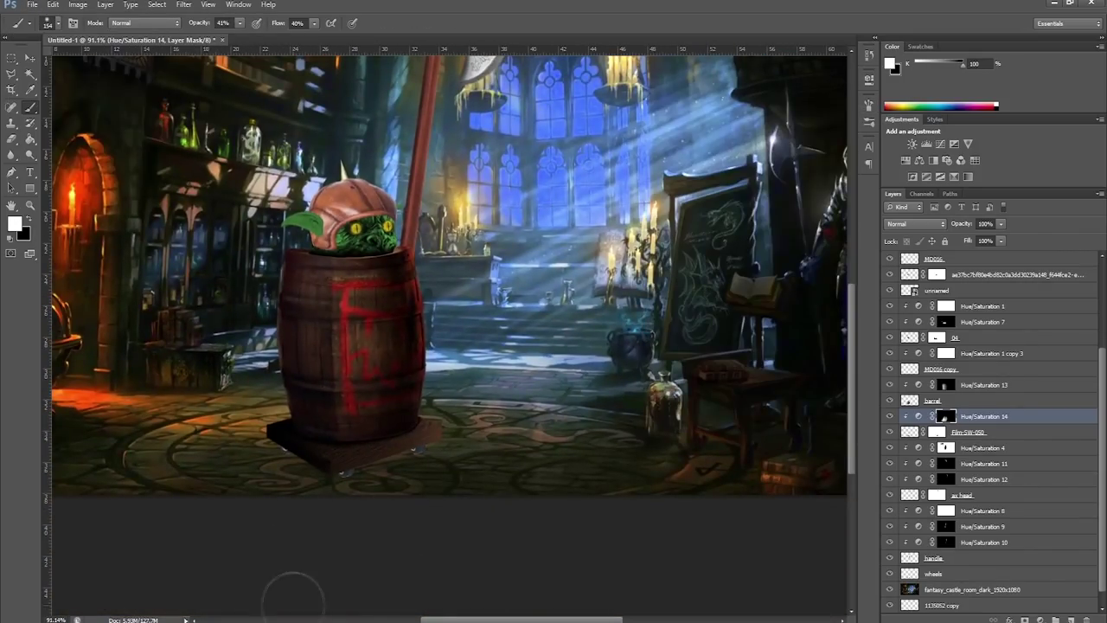
key("x")
scroll(355, 400, "up", 5)
scroll(312, 498, "down", 3)
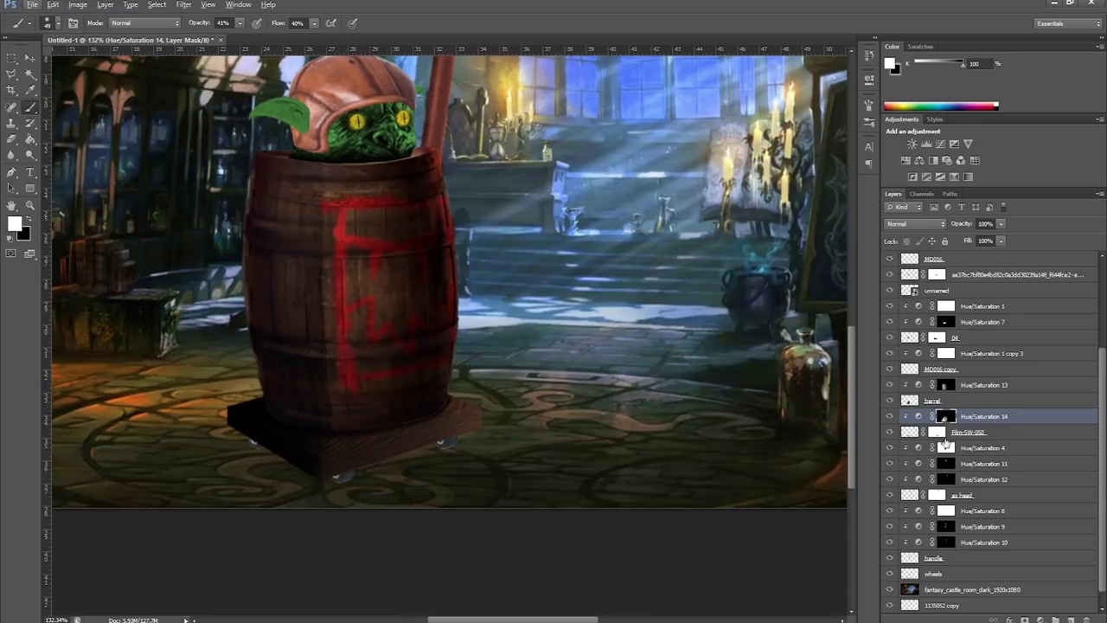
Hide MD016 copy and add two Hue/Saturation adjustments, the second with a black mask
left_click(889, 370)
left_click(905, 160)
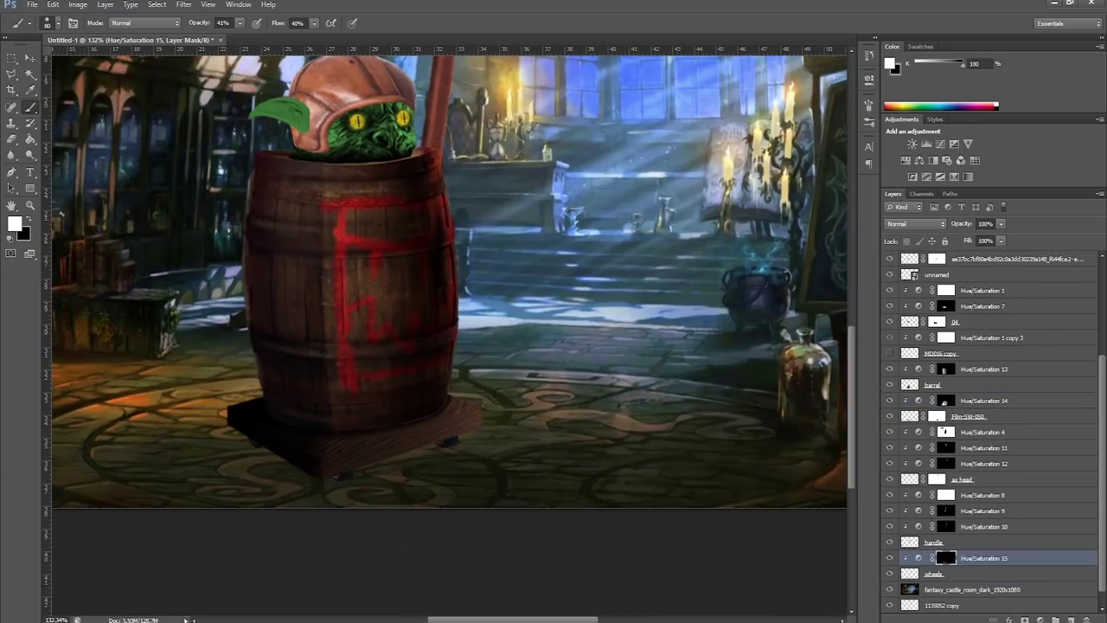
left_click(905, 160)
key("ctrl+i")
Paint wheel and base shadows with a 164 px soft brush at 23% opacity
left_click(48, 22)
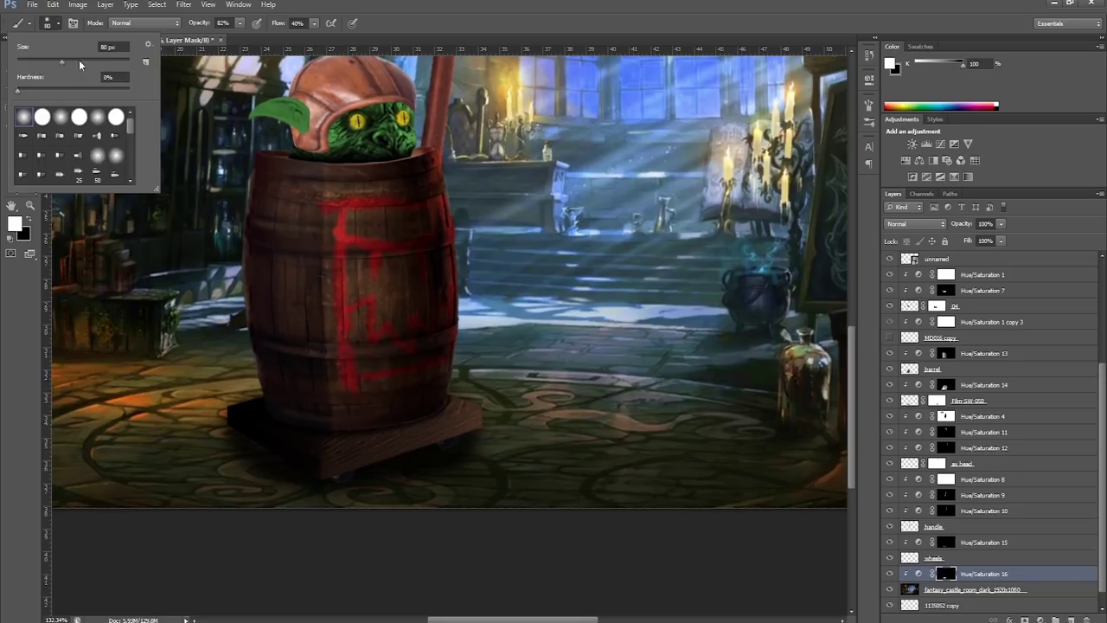
left_click_drag(78, 63, 88, 63)
key("2")
key("3")
scroll(247, 563, "down", 5)
scroll(460, 482, "up", 8)
scroll(460, 483, "up", 4)
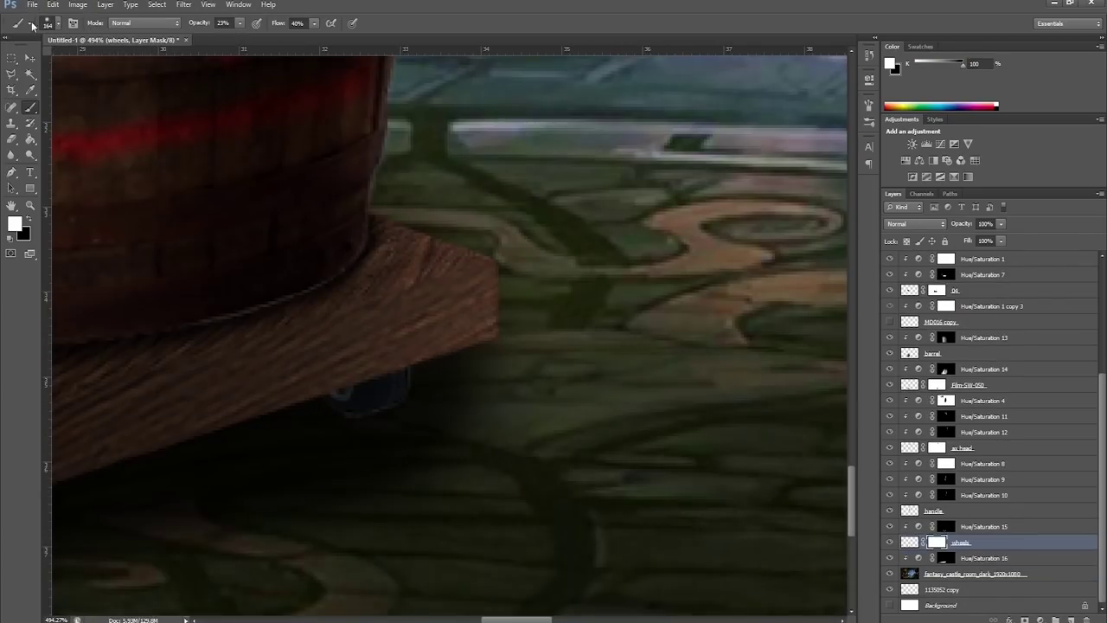
scroll(338, 434, "down", 10)
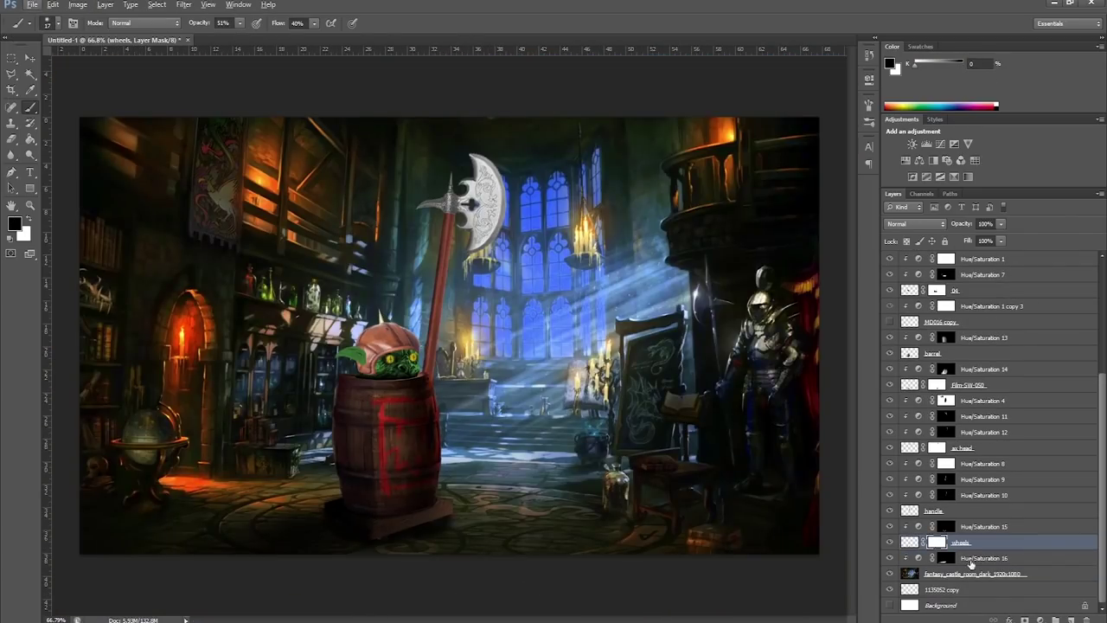
left_click(31, 220)
key("alt+]")
key("alt+]")
key("alt+]")
key("alt+]")
key("alt+]")
key("alt+]")
key("alt+]")
key("alt+]")
key("alt+]")
key("alt+]")
key("alt+]")
key("alt+]")
key("alt+]")
Paint extra darkness onto the barrel and start a new Hue/Saturation adjustment
mouse_move(407, 470)
left_mouse_down()
mouse_move(370, 420)
mouse_move(294, 358)
left_mouse_up()
key("F2")
key("F2")
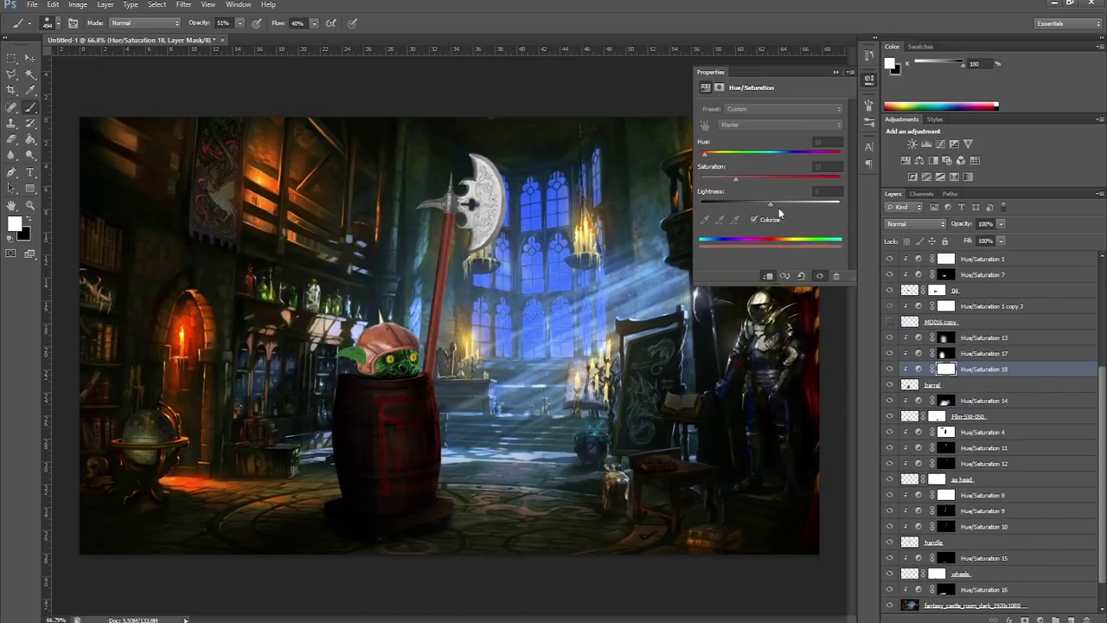
left_click(48, 22)
double_click(52, 113)
scroll(471, 394, "up", 6)
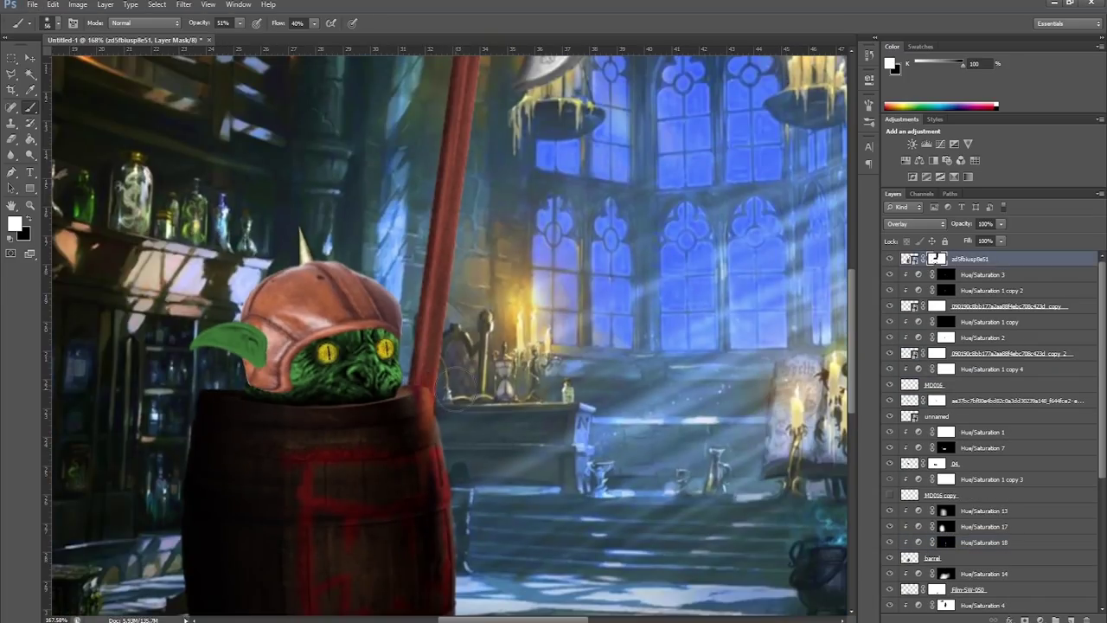
scroll(433, 328, "down", 5)
scroll(303, 328, "up", 6)
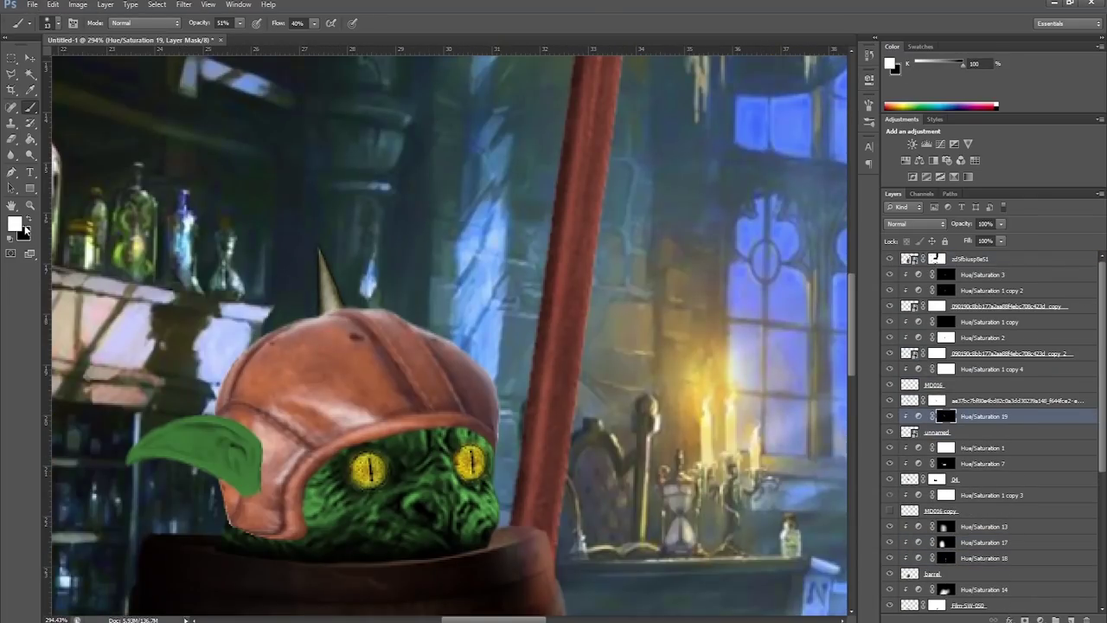
Add Hue/Saturation 22 above the goblin head layer, colorized at Lightness -100, with a black mask
key("F2")
key("x")
scroll(400, 425, "up", 2)
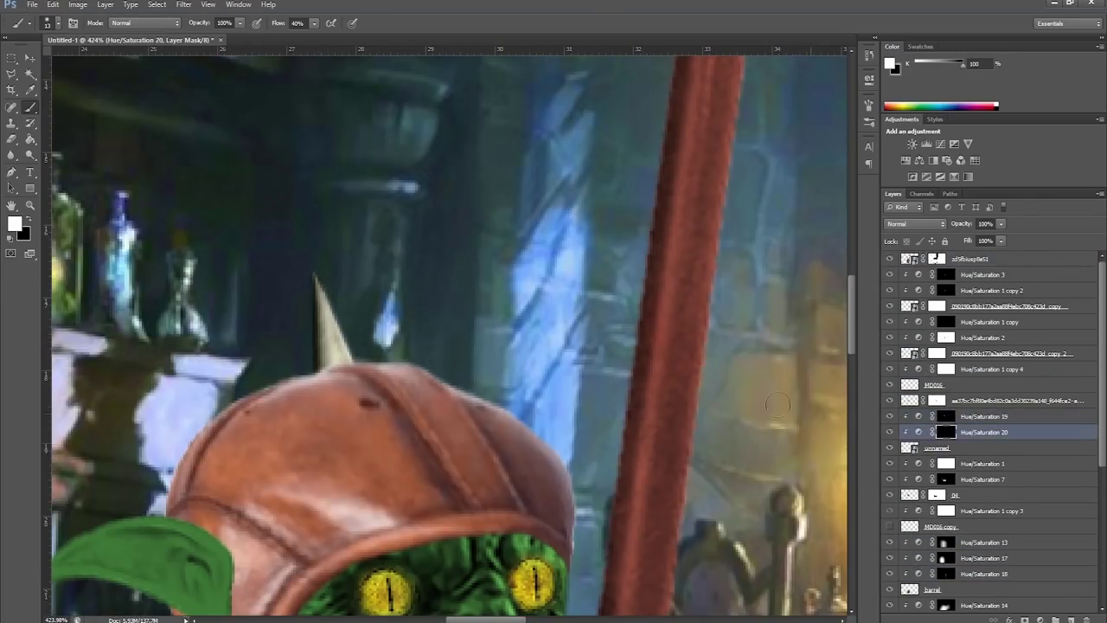
scroll(776, 402, "down", 6)
left_click(958, 383)
key("F2")
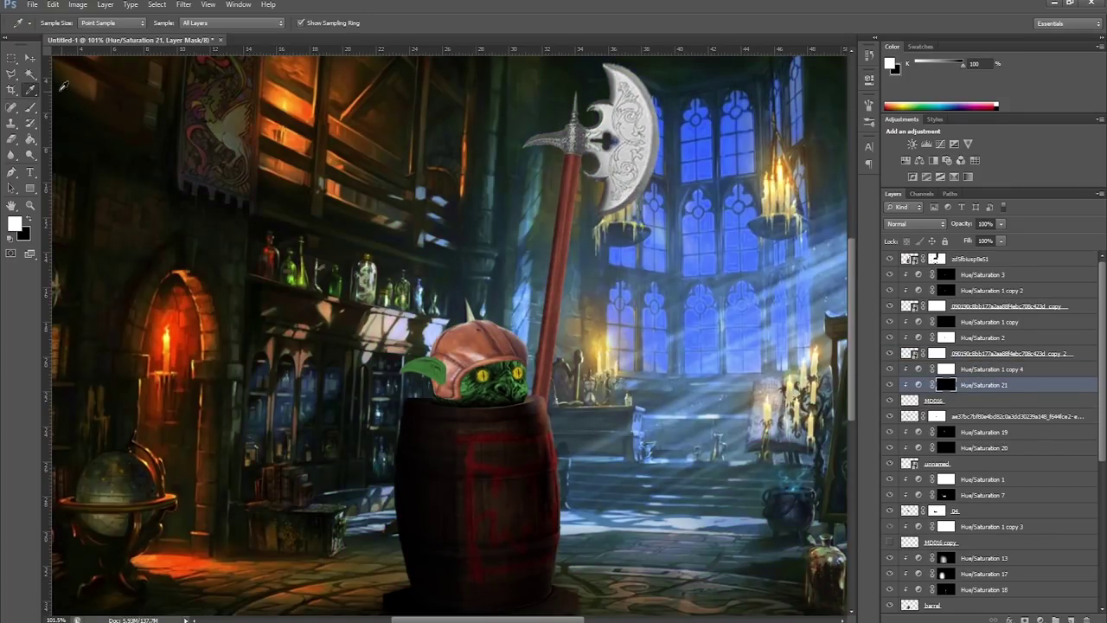
scroll(420, 389, "up", 3)
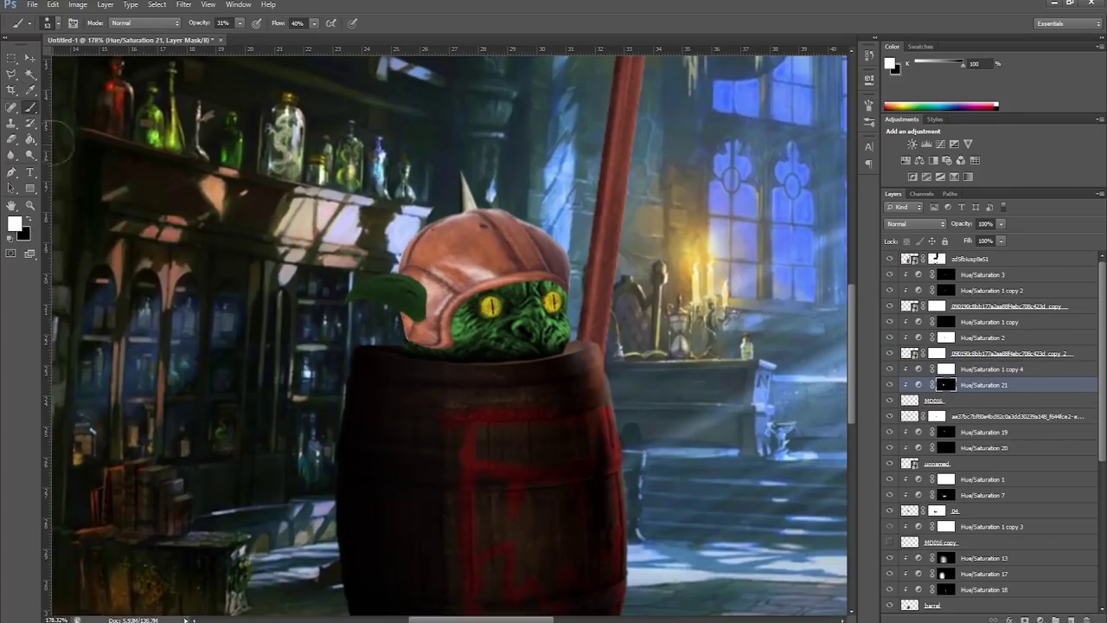
scroll(442, 370, "up", 2)
Clip Hue/Saturation 22 to the goblin head, invert its mask, and set brush opacity to 83%
key("0")
left_click(900, 419)
key("F2")
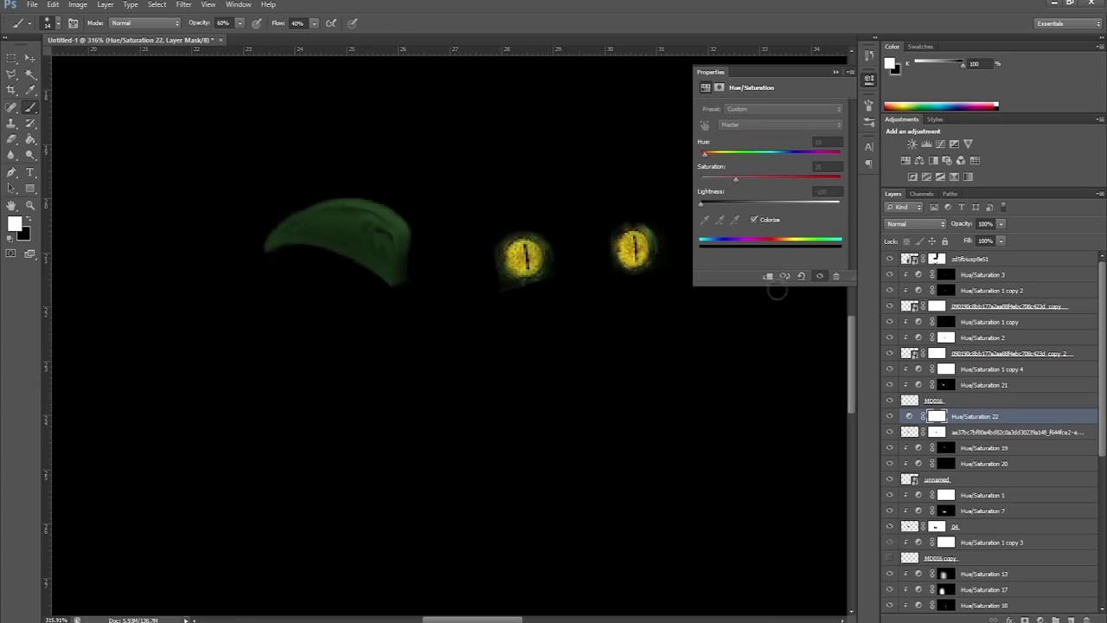
scroll(475, 321, "down", 4)
right_click(475, 321)
key("Escape")
scroll(475, 321, "up", 5)
key("8")
key("3")
Shade the goblin's face with a soft black brush on the Hue/Saturation 21 and 22 masks
scroll(475, 321, "down", 4)
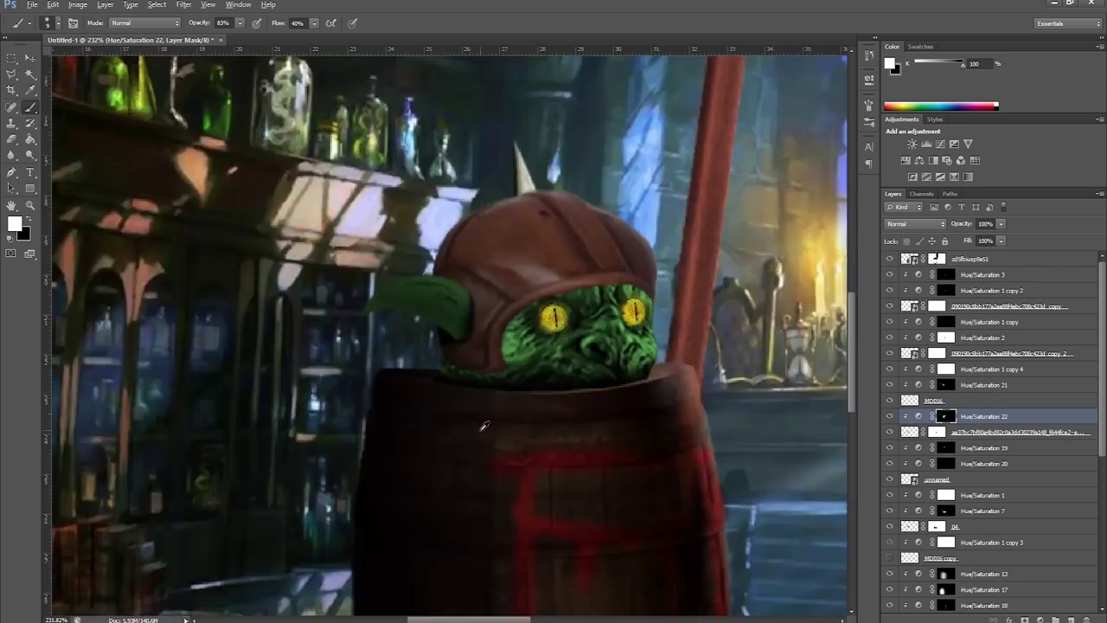
scroll(475, 321, "up", 4)
scroll(475, 321, "down", 3)
left_click(983, 384)
right_click(377, 391)
key("Escape")
scroll(378, 390, "down", 4)
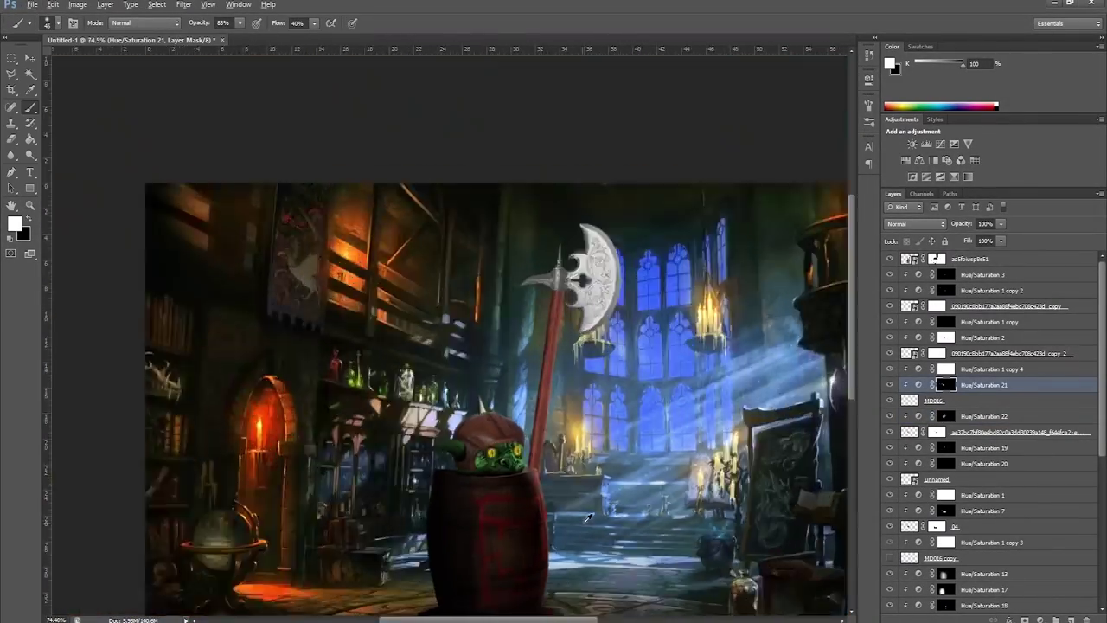
scroll(498, 428, "up", 3)
key("alt+bracketleft")
key("alt+bracketleft")
scroll(346, 315, "down", 2)
key("x")
Paint barrel shadows on the Hue/Saturation 1 copy 3, 7 and 8 masks at 20% opacity
scroll(890, 497, "down", 3)
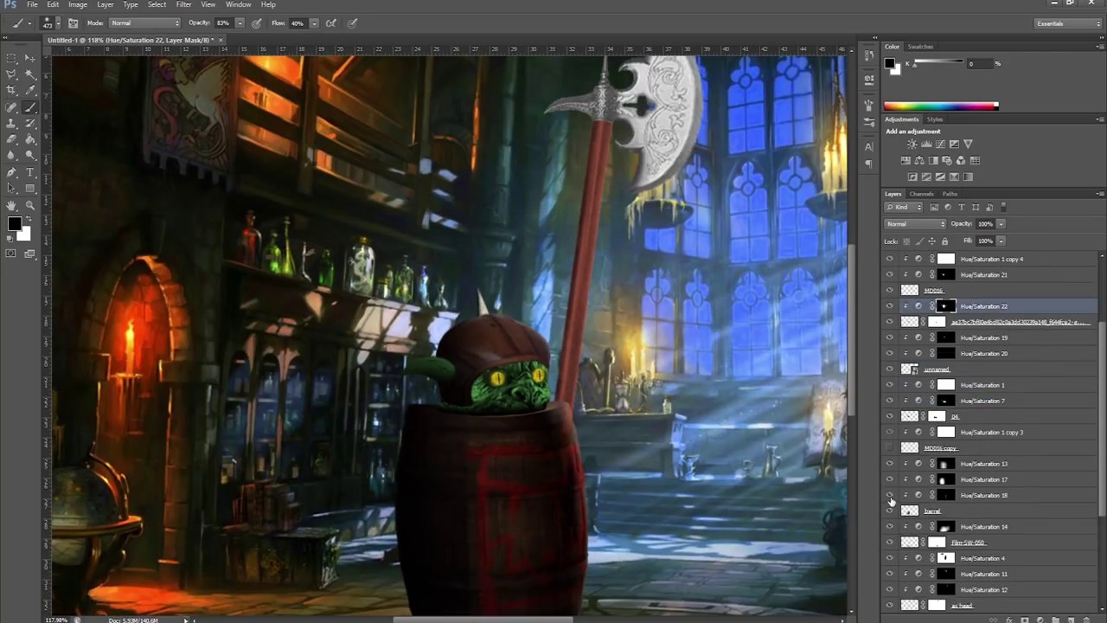
key("x")
key("alt+bracketleft")
key("alt+bracketleft")
key("alt+bracketleft")
key("alt+bracketleft")
key("alt+bracketleft")
key("alt+bracketleft")
key("alt+bracketleft")
key("alt+bracketleft")
scroll(504, 340, "up", 3)
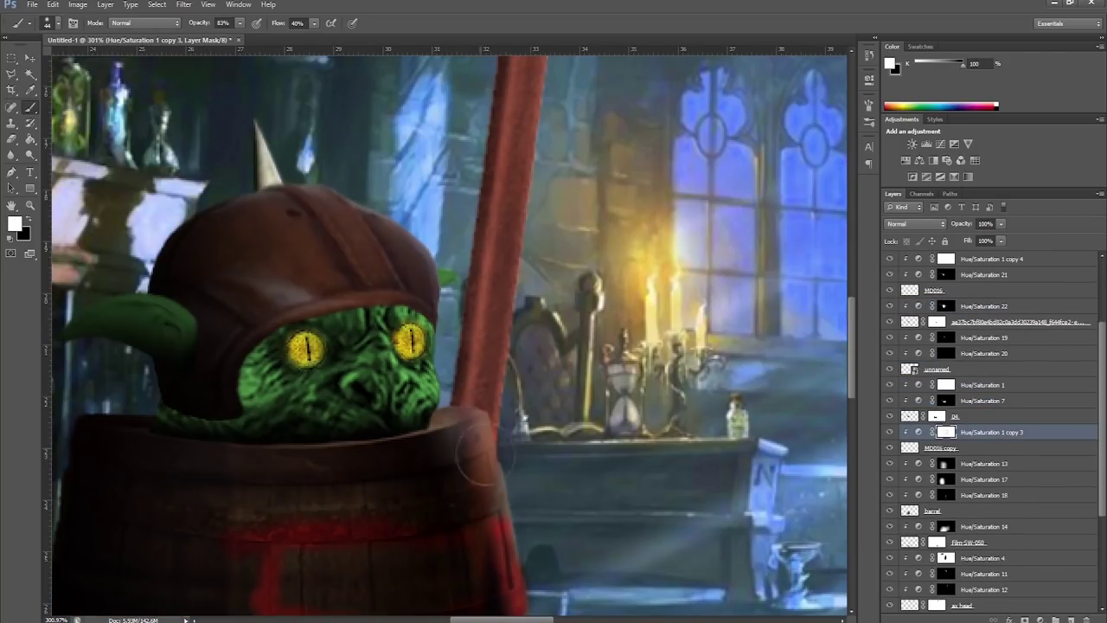
scroll(986, 432, "up", 3)
key("alt+bracketright")
key("alt+bracketright")
scroll(346, 346, "down", 2)
left_click(46, 23)
left_click_drag(42, 63, 31, 62)
key("Return")
scroll(221, 437, "up", 9)
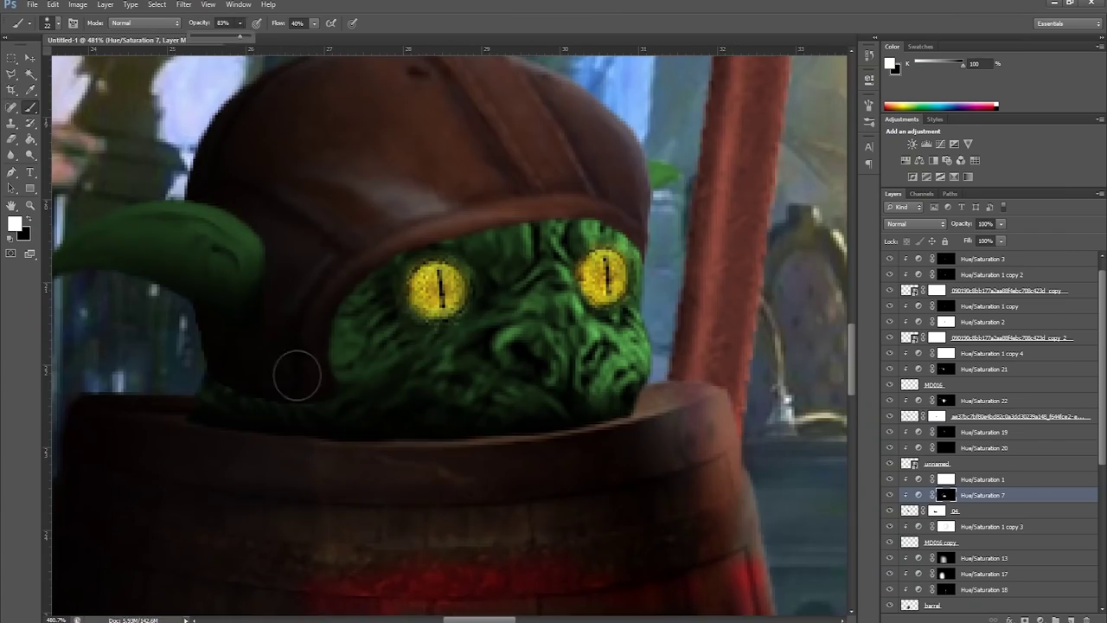
Add broad soft shadows on the floor at the goblin's base, then at 91% opacity
scroll(515, 420, "down", 8)
key("alt+bracketleft")
key("alt+bracketleft")
key("alt+bracketleft")
key("alt+bracketleft")
key("alt+bracketleft")
key("alt+bracketleft")
key("alt+bracketleft")
key("alt+bracketleft")
key("alt+bracketleft")
key("alt+bracketleft")
key("alt+bracketleft")
key("alt+bracketleft")
key("alt+bracketleft")
key("alt+bracketleft")
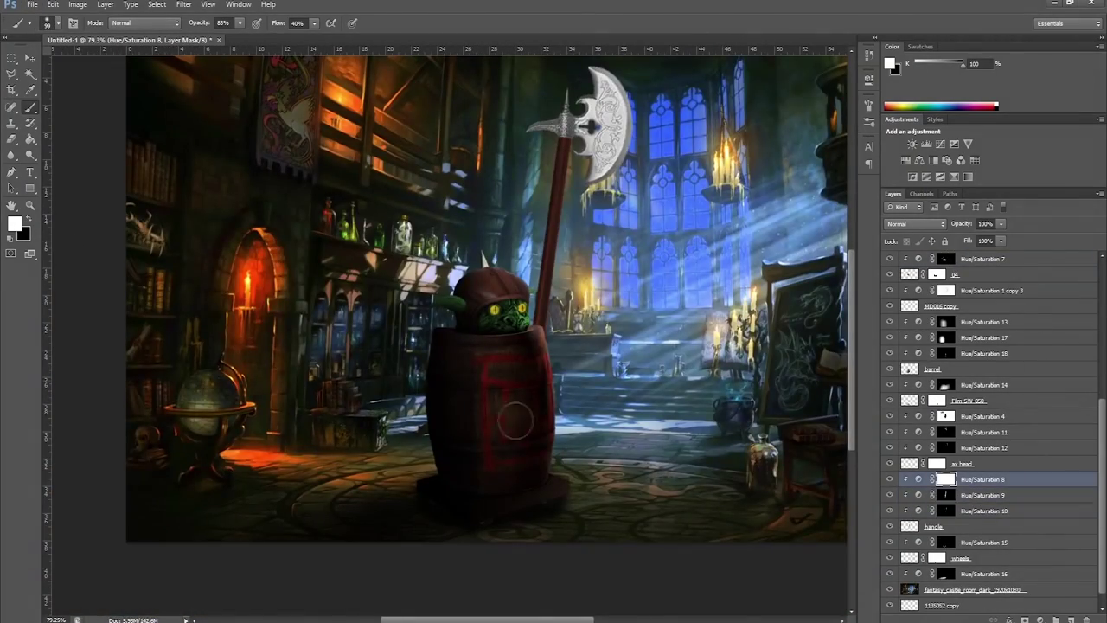
key("alt+bracketleft")
key("alt+bracketleft")
key("alt+bracketleft")
key("alt+bracketleft")
key("alt+bracketleft")
key("alt+bracketleft")
scroll(595, 218, "down", 1)
key("bracketright")
key("bracketright")
key("bracketright")
key("bracketright")
scroll(531, 371, "up", 3)
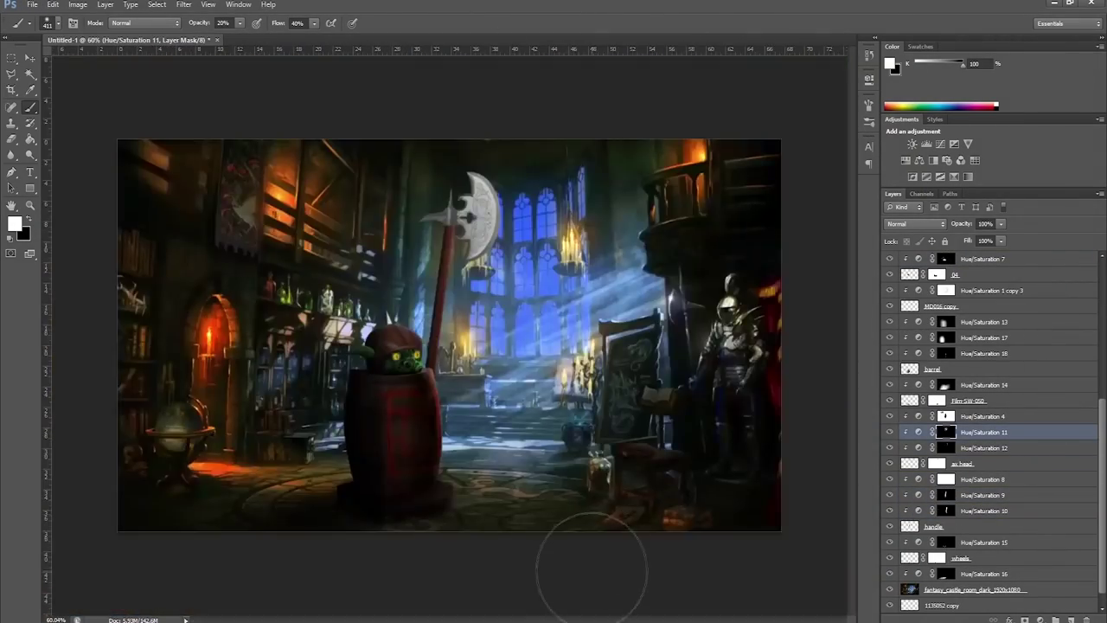
key("2")
scroll(966, 573, "down", 1)
key("bracketleft")
key("bracketleft")
key("bracketleft")
key("bracketleft")
key("bracketleft")
key("bracketleft")
scroll(709, 444, "up", 5)
scroll(513, 444, "down", 6)
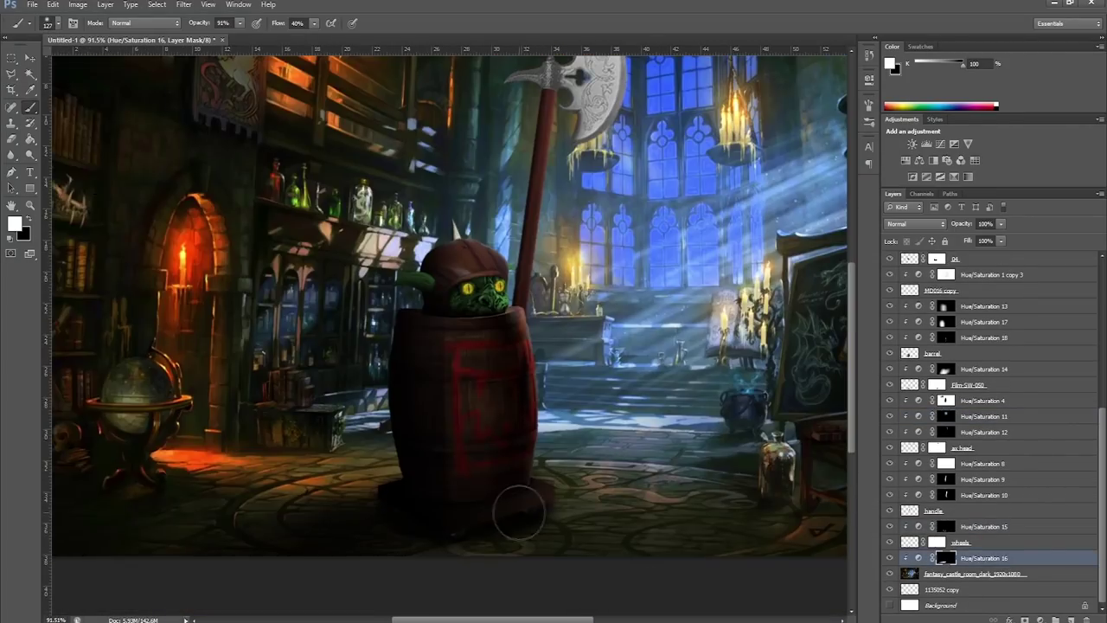
scroll(484, 333, "up", 5)
key("alt+bracketright")
key("alt+bracketright")
key("alt+bracketright")
key("alt+bracketright")
key("alt+bracketright")
key("alt+bracketright")
key("alt+bracketright")
key("alt+bracketright")
key("alt+bracketright")
key("alt+bracketright")
key("alt+bracketright")
key("alt+bracketright")
Select the top layer, dismiss the rasterize warning, and fit the whole scene in view
key("9")
key("1")
left_click(917, 223)
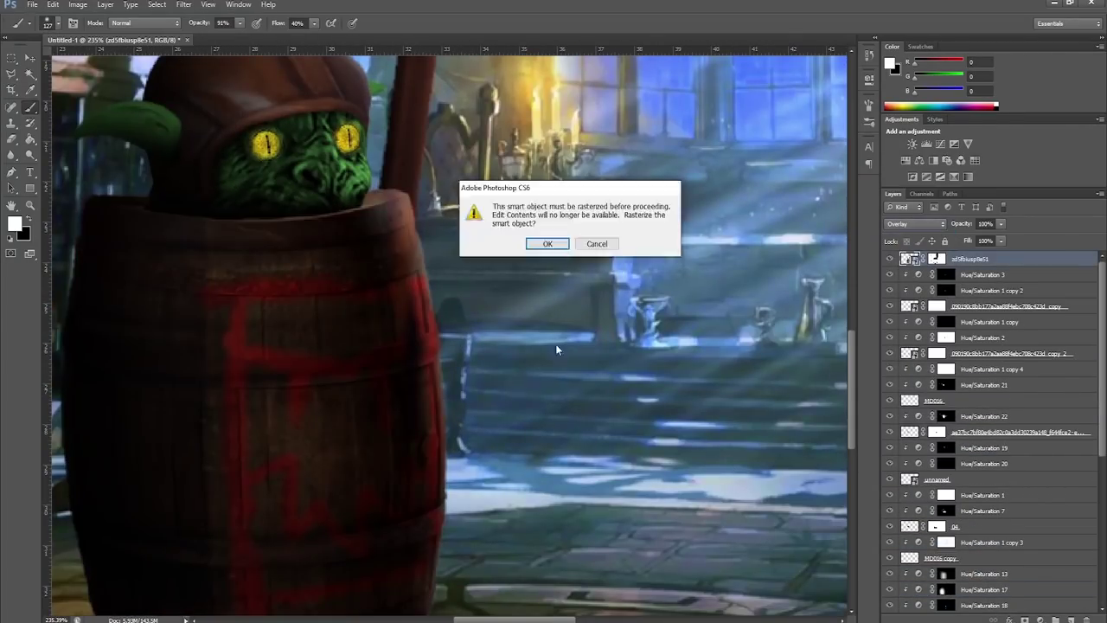
key("Return")
scroll(485, 346, "up", 3)
key("ctrl+0")
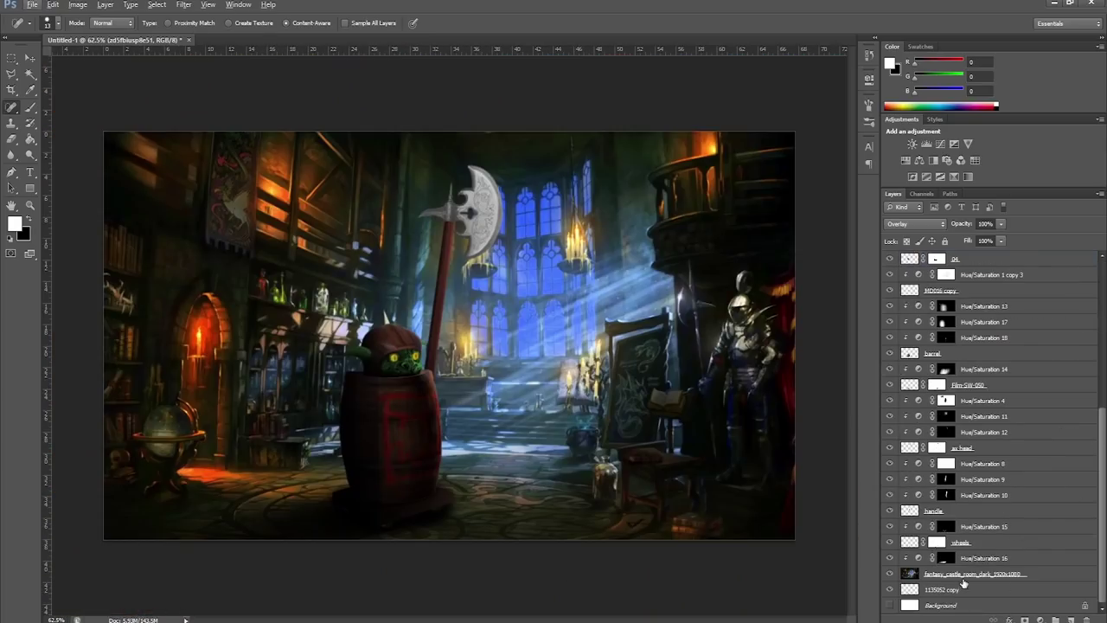
Add an orange-tinted Hue/Saturation 23 with inverted mask and paint white glow along the axe edge
left_click(905, 160)
key("ctrl+i")
scroll(994, 336, "up", 5)
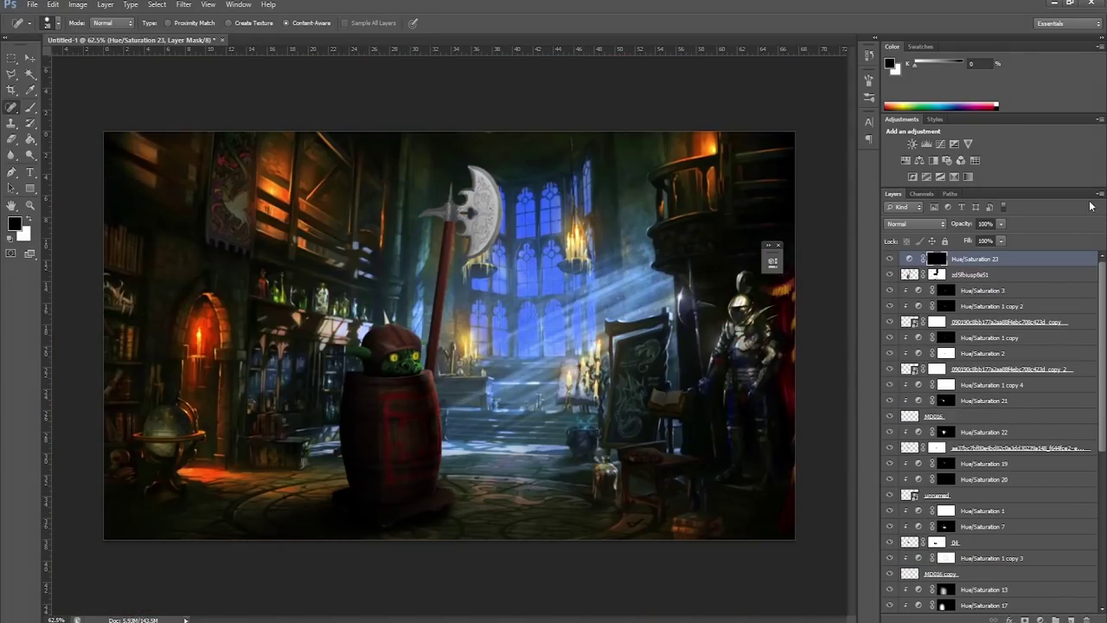
key("x")
scroll(993, 337, "down", 3)
scroll(993, 336, "up", 3)
key("b")
scroll(511, 202, "up", 4)
left_click_drag(363, 91, 446, 259)
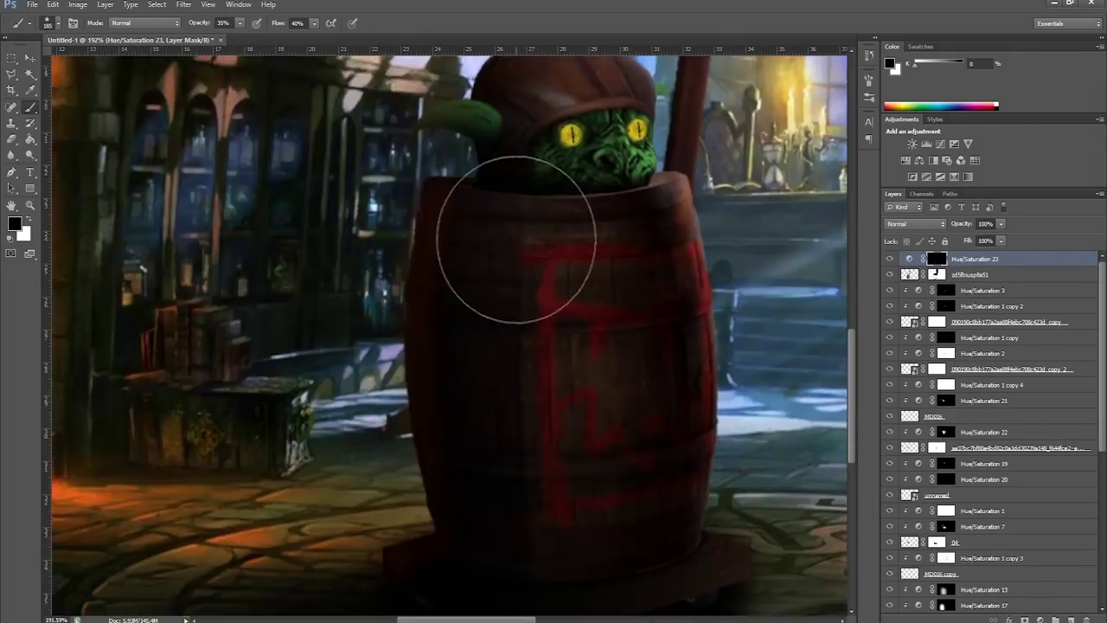
key("ctrl+0")
left_click(929, 402)
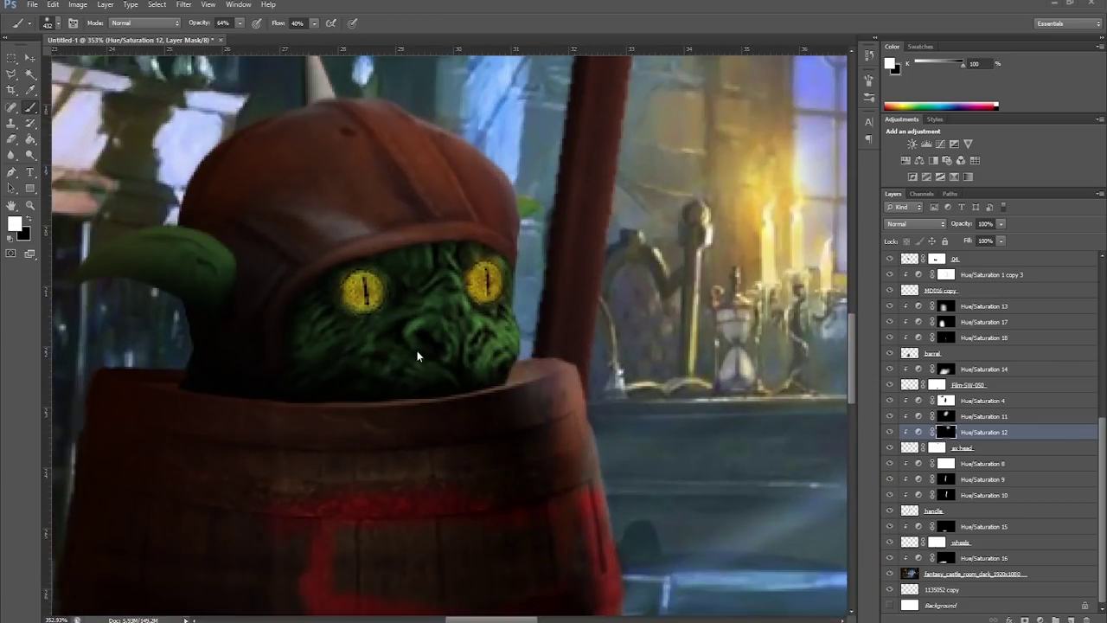
Darken the axe head mask with a black brush at 14%, then 58% opacity
left_click_drag(235, 28, 206, 31)
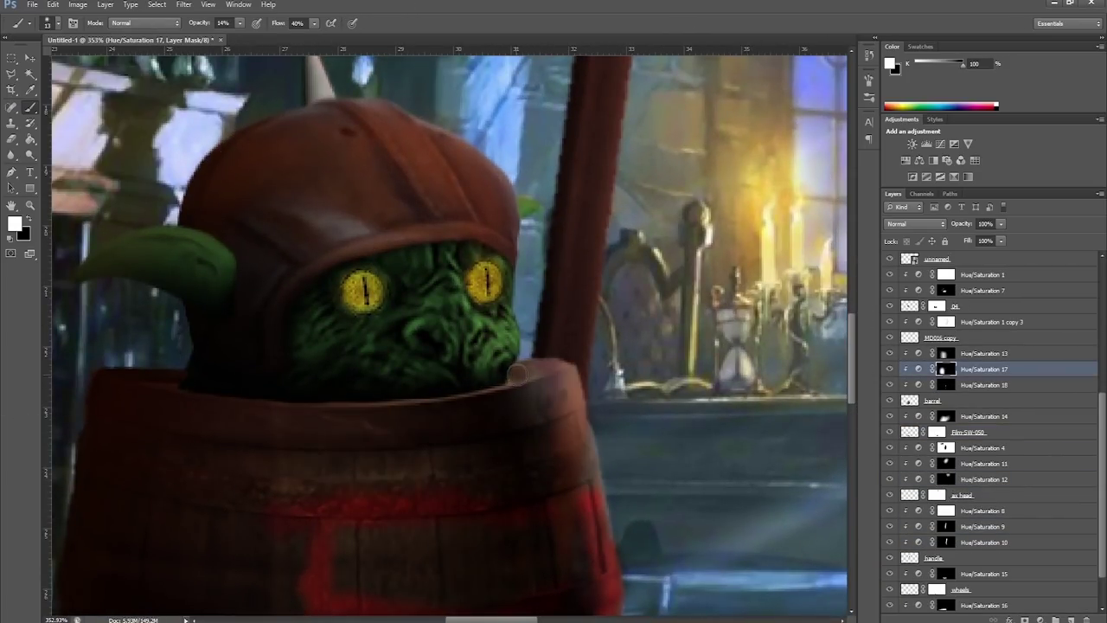
key("x")
scroll(426, 378, "down", 5)
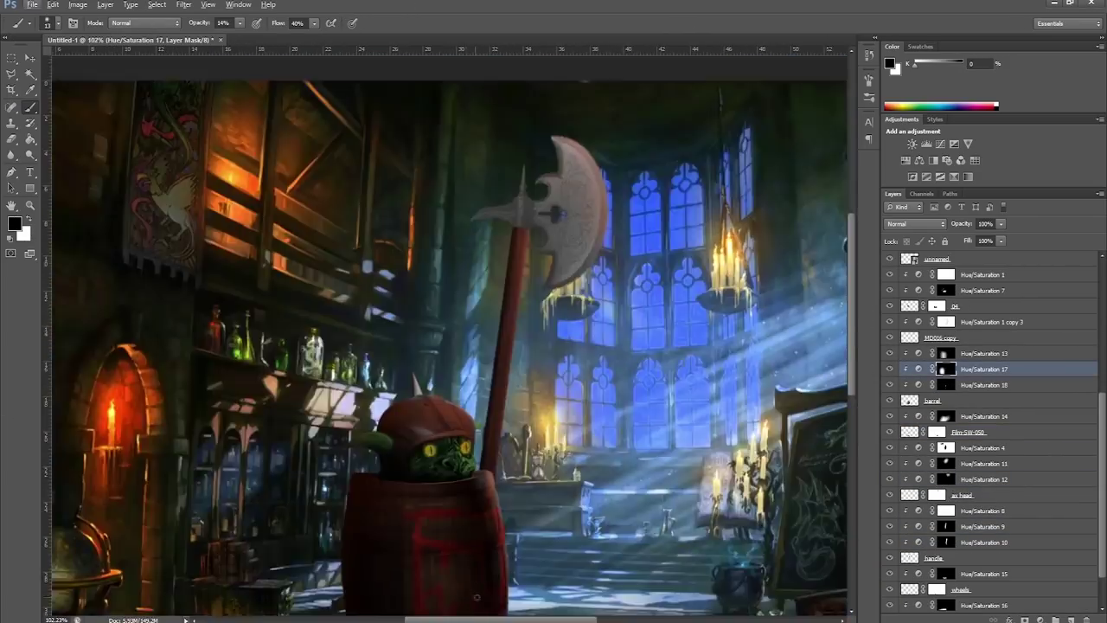
scroll(589, 403, "down", 3)
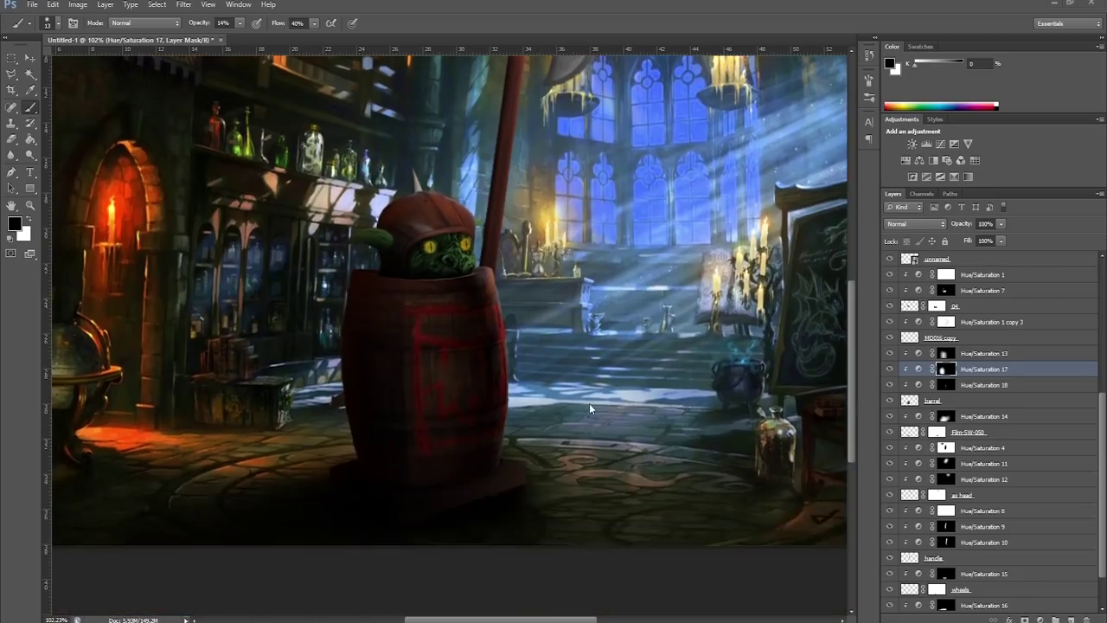
scroll(945, 443, "down", 1)
left_click(937, 447)
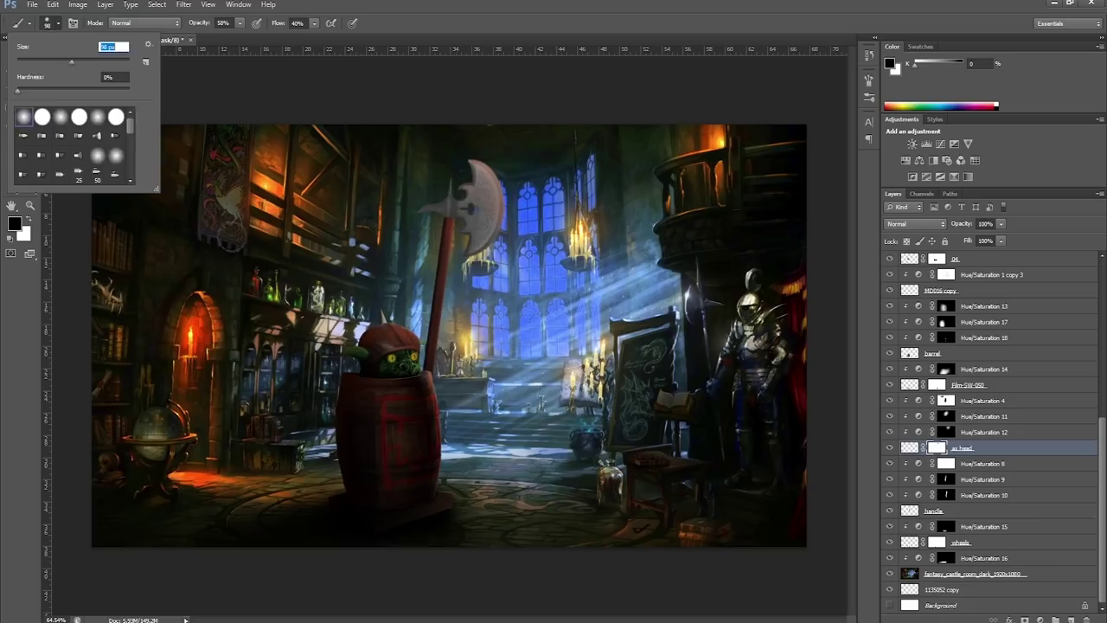
key("5")
key("8")
scroll(398, 407, "up", 7)
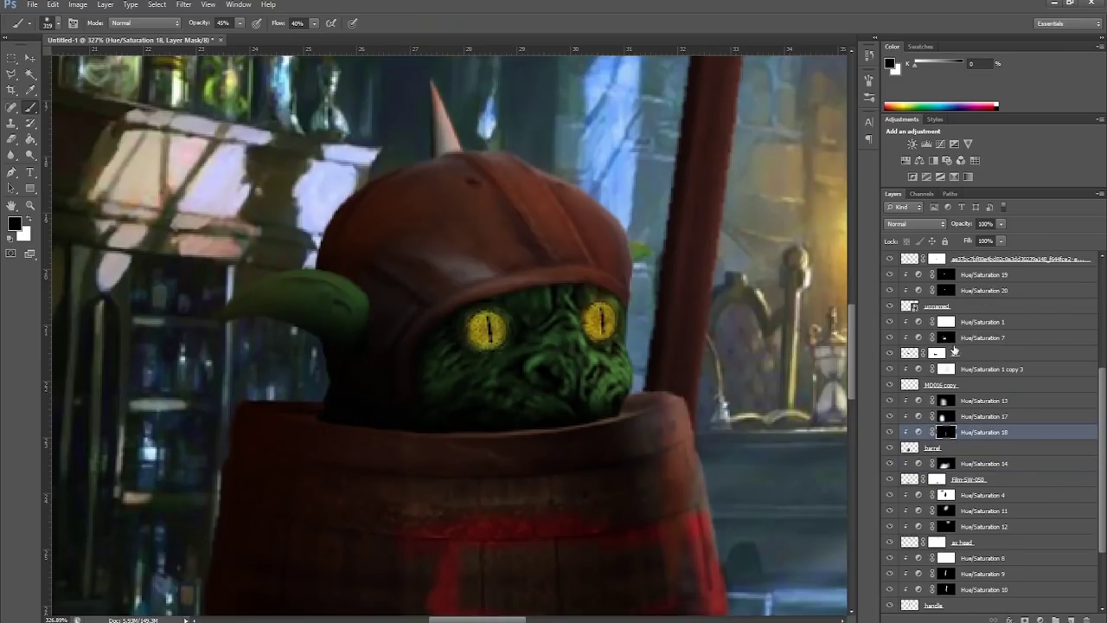
Paint the Hue/Saturation 7 mask in white at 8% brush opacity
left_click(955, 337)
key("x")
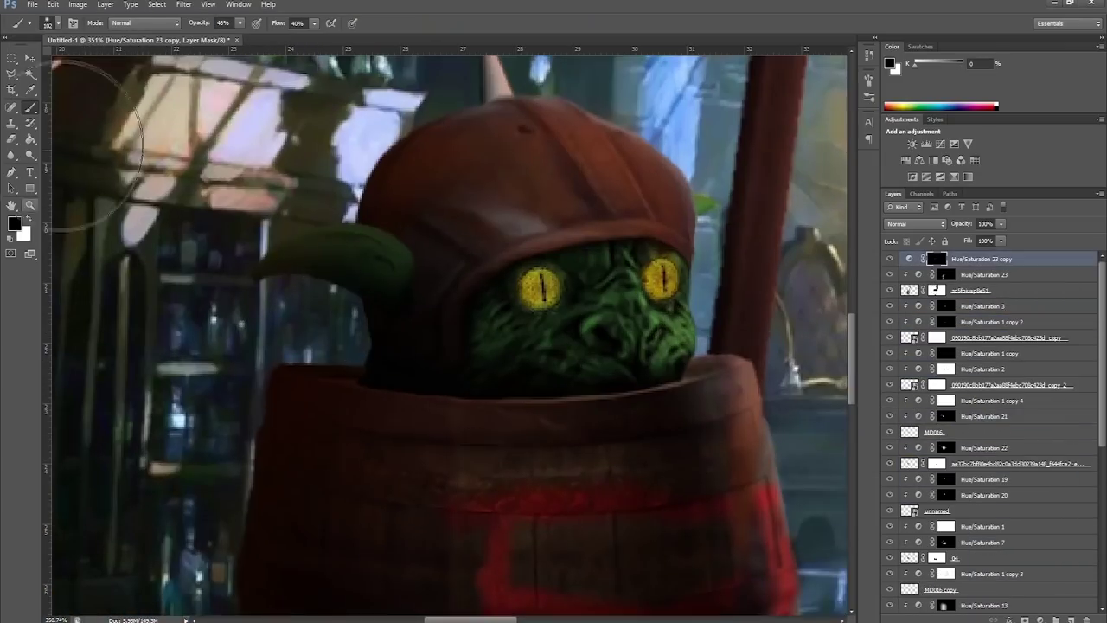
left_click(47, 22)
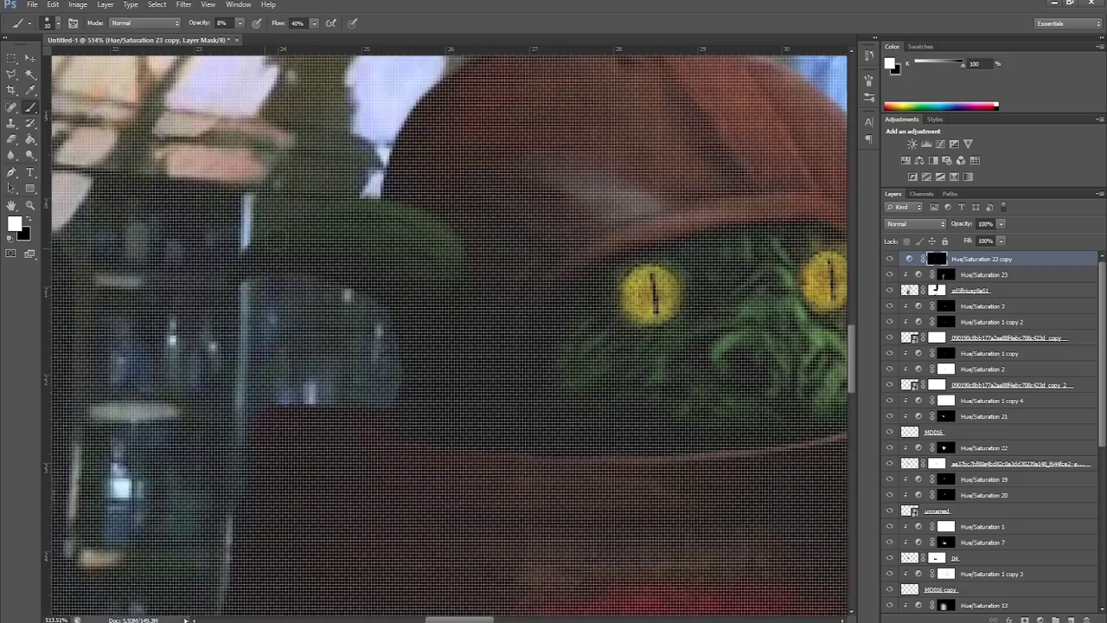
key("ctrl+minus")
key("ctrl+minus")
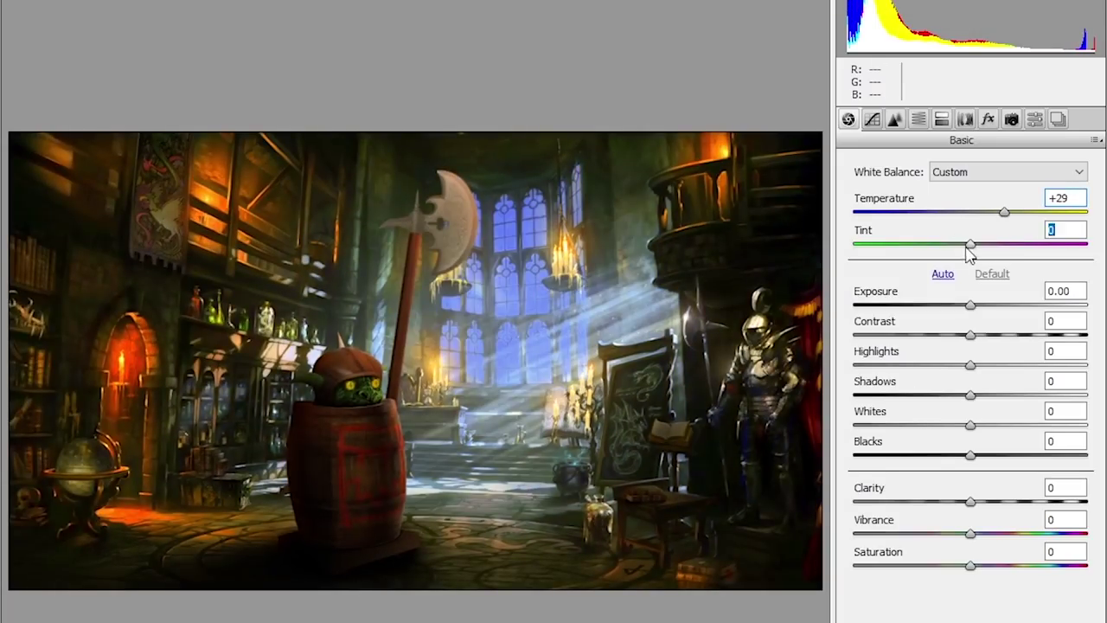
Set Camera Raw Temperature +29, Tint +19, Exposure -0.10, Contrast +23 and Whites -6
left_click_drag(966, 247, 994, 251)
left_click_drag(995, 303, 968, 304)
left_click(1013, 333)
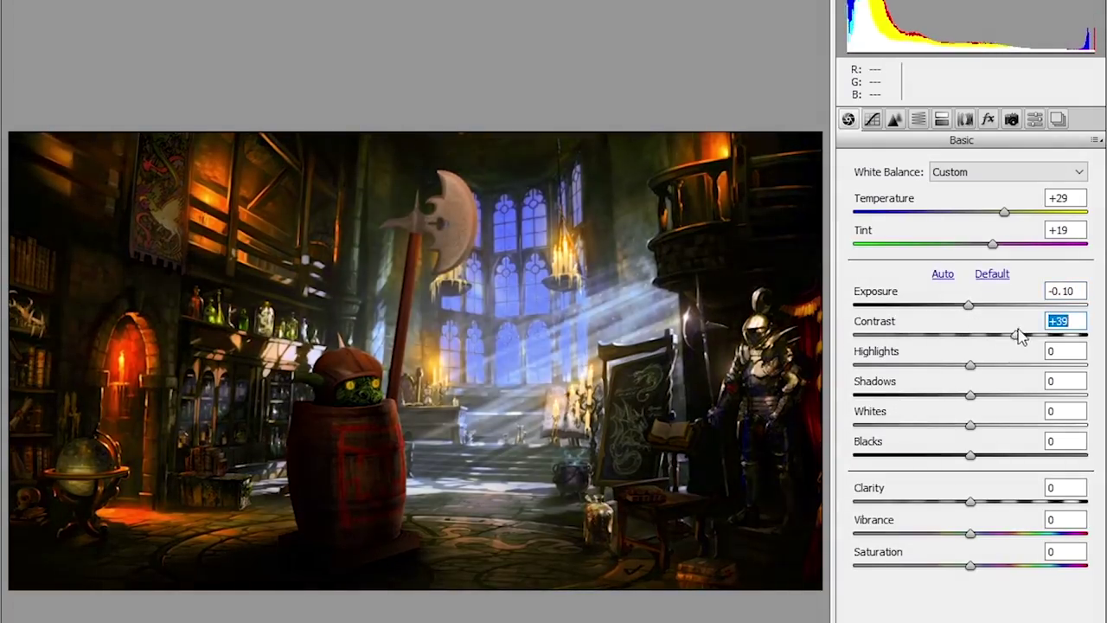
type("23")
key("Tab")
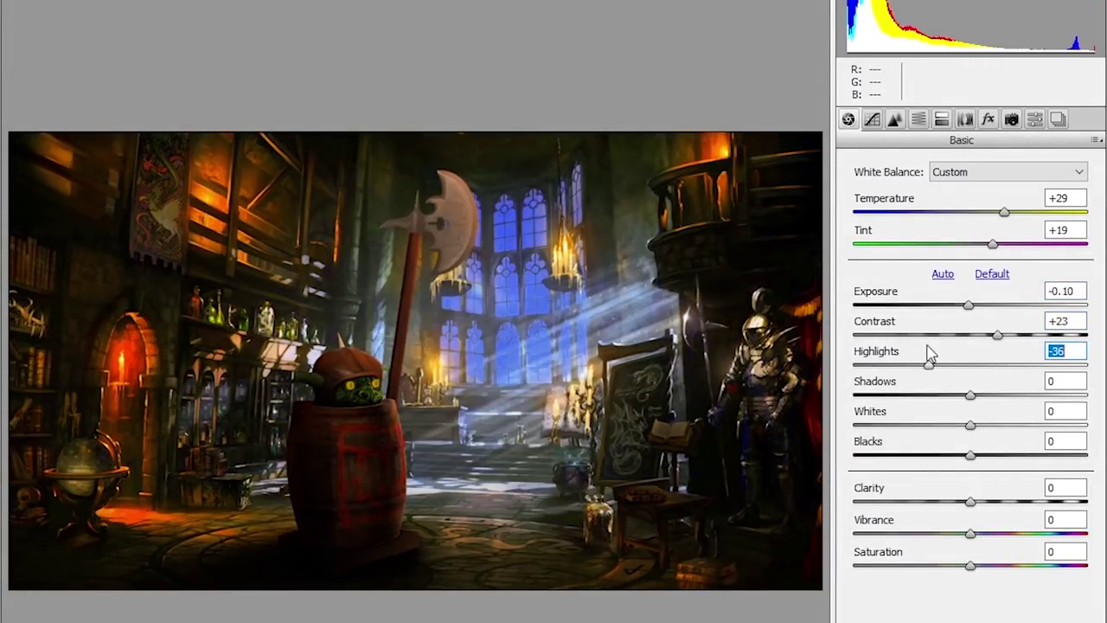
left_click_drag(970, 394, 1103, 394)
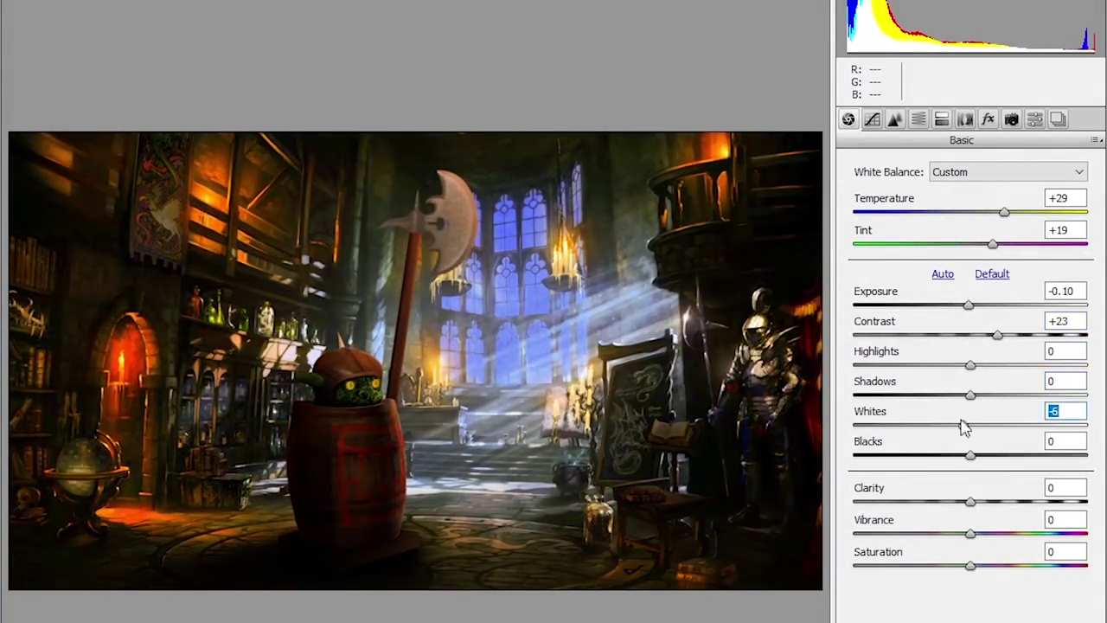